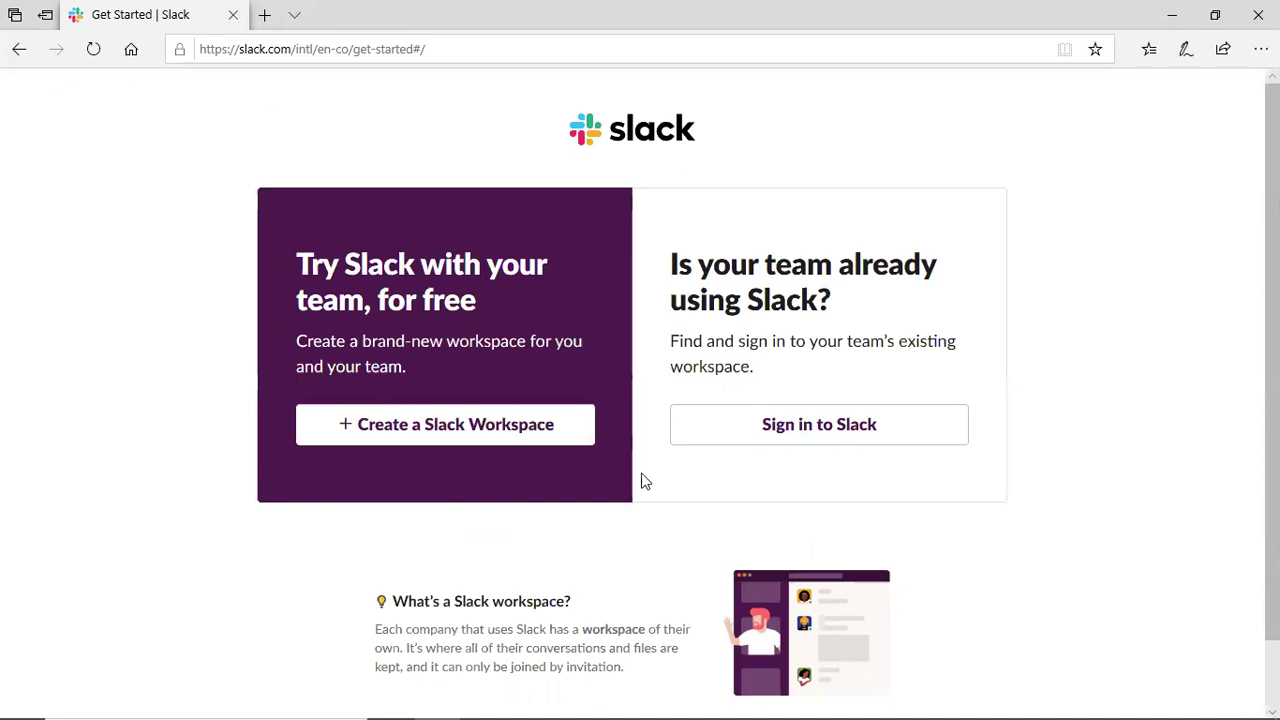
Start a new Slack workspace and verify the account e-mail with the 6-digit code
click(448, 431)
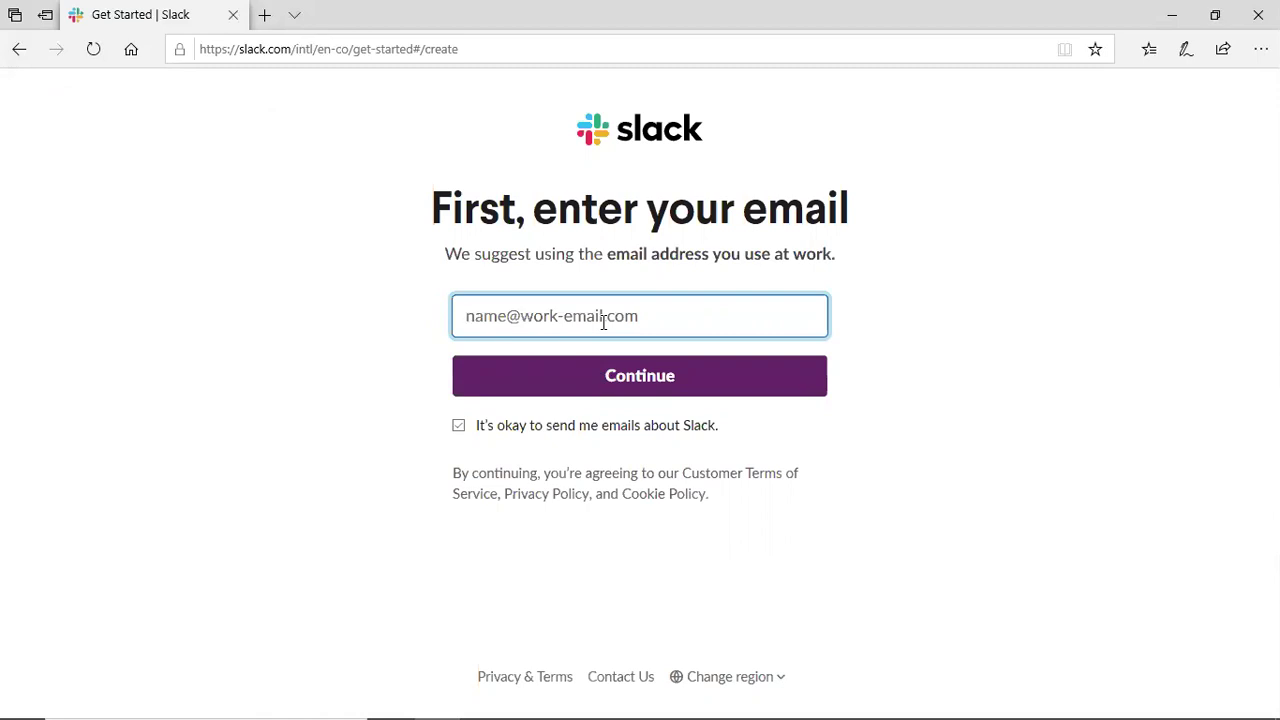
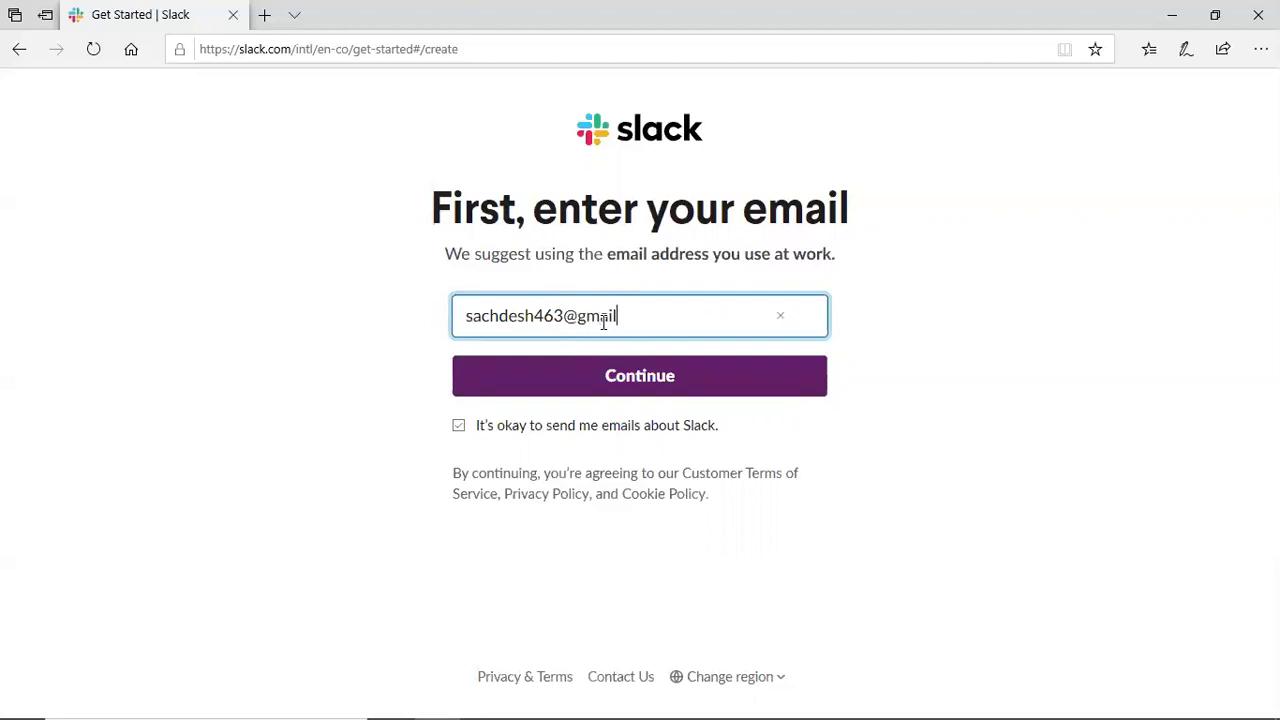
click(620, 378)
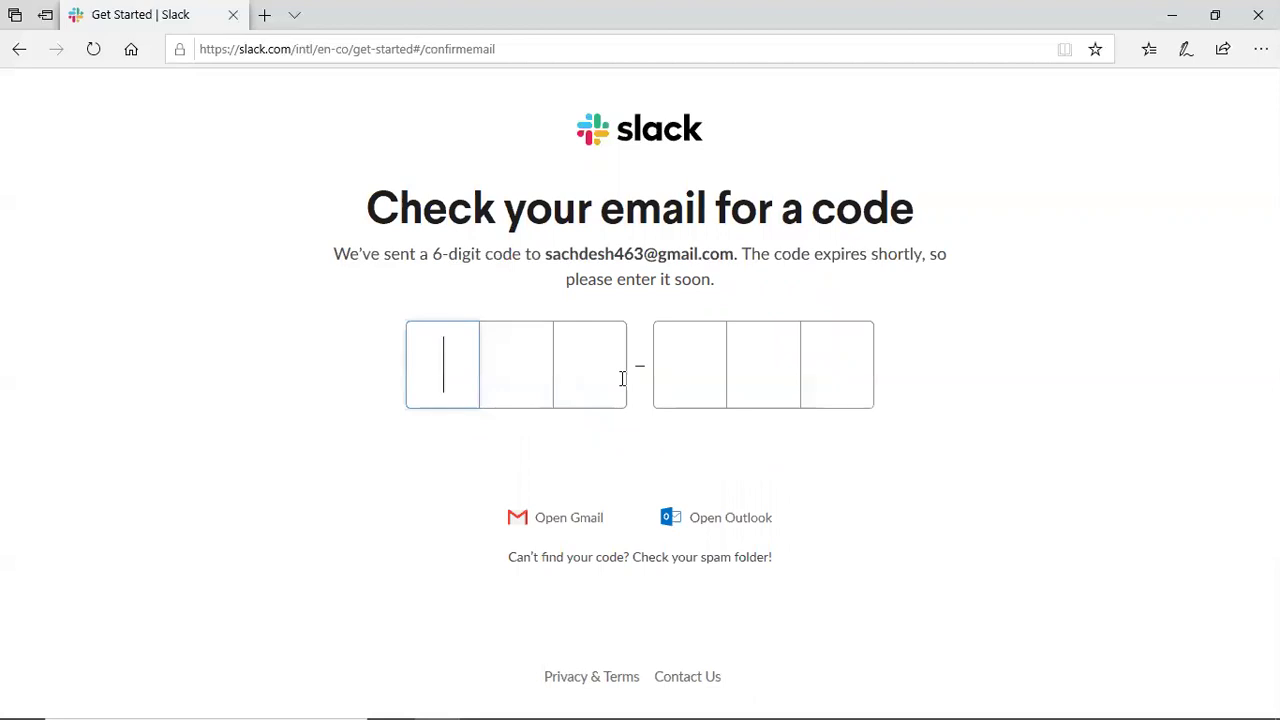
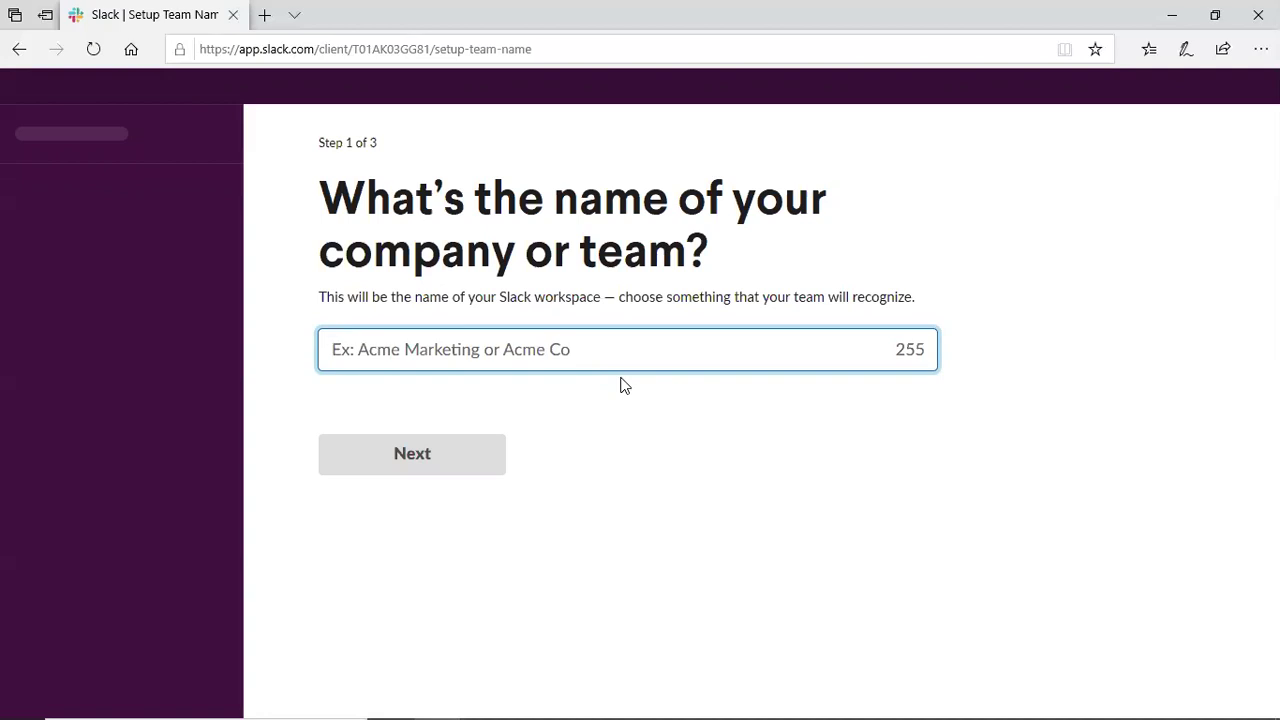
Name the workspace myTeam, set the project to automation, and skip inviting teammates
text(myTeam)
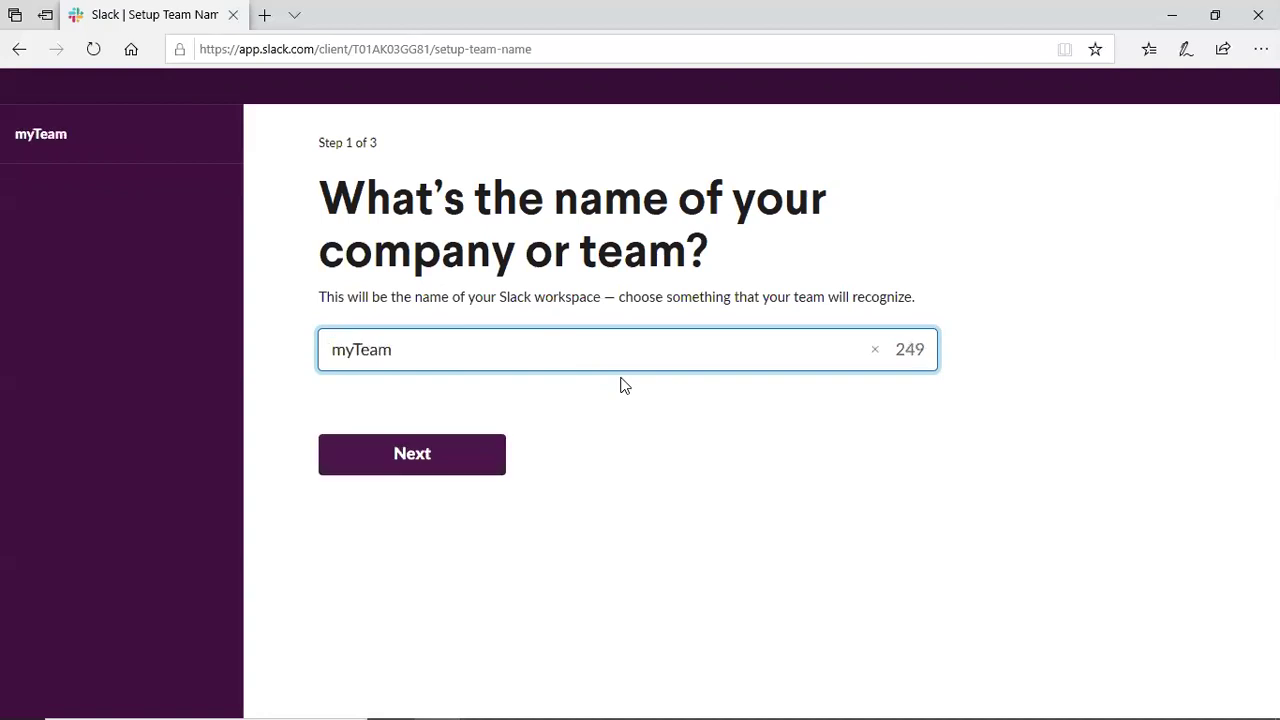
click(435, 467)
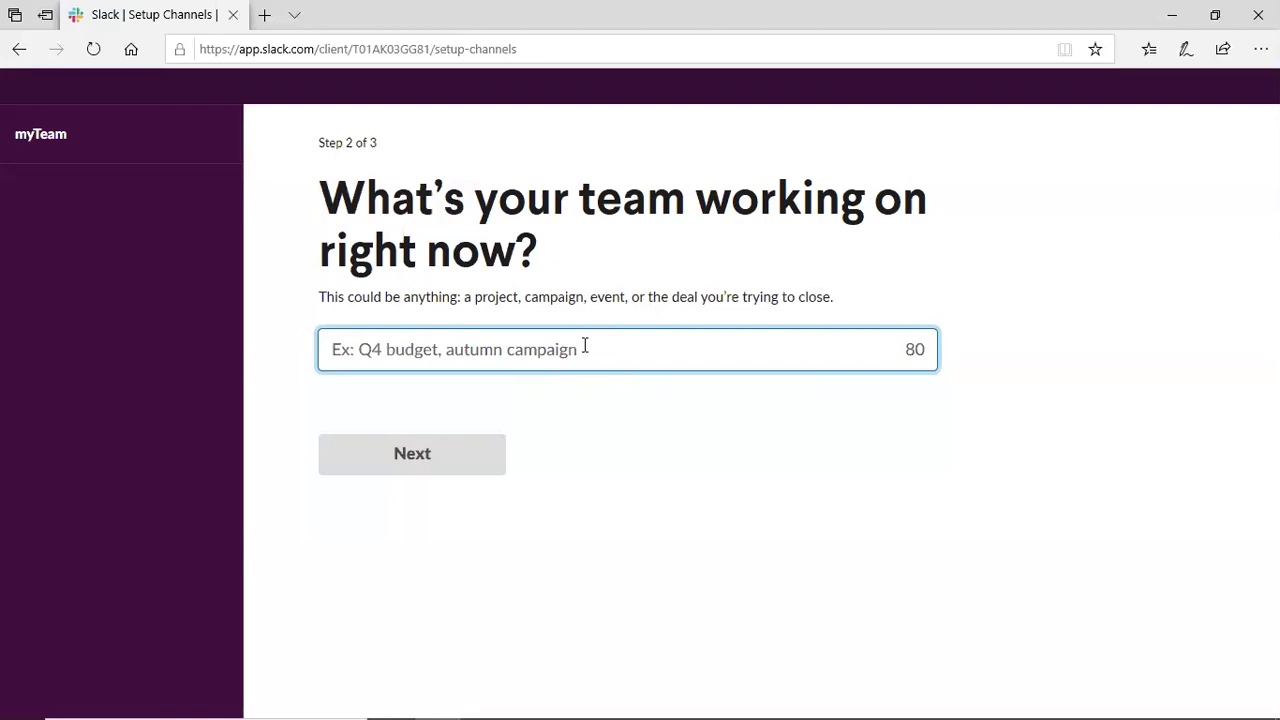
text(a)
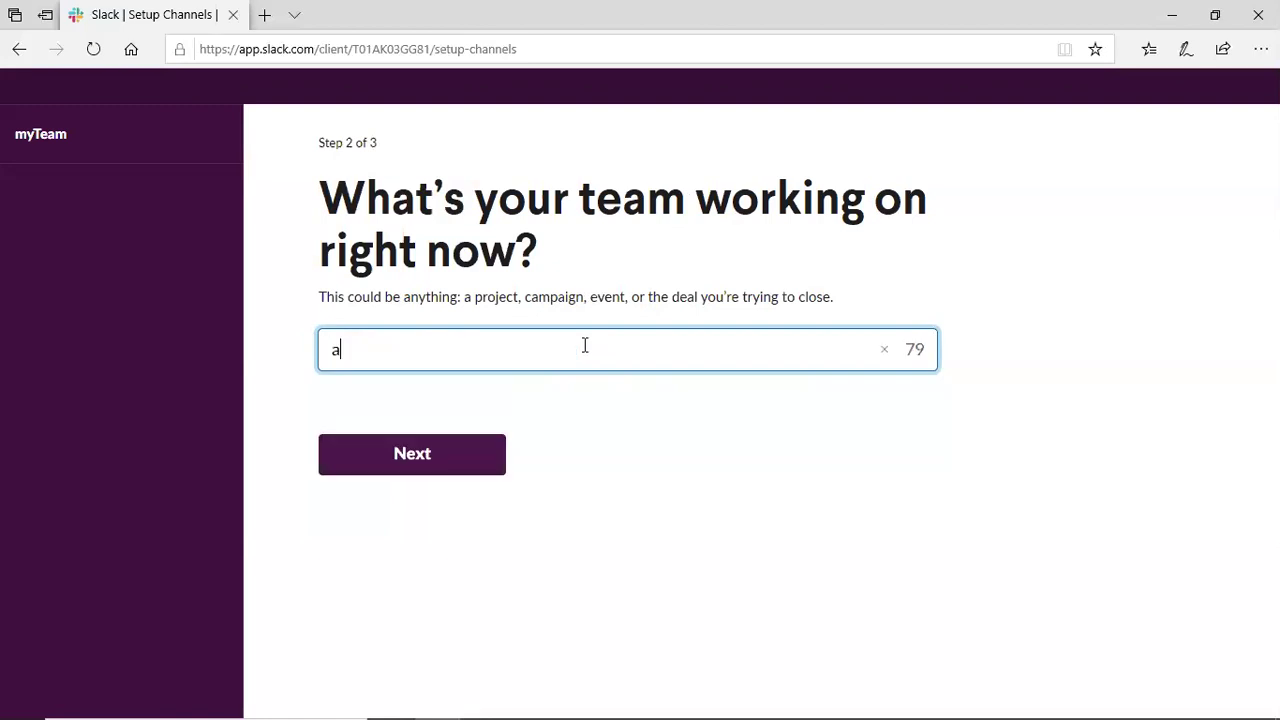
text(utomation)
click(453, 460)
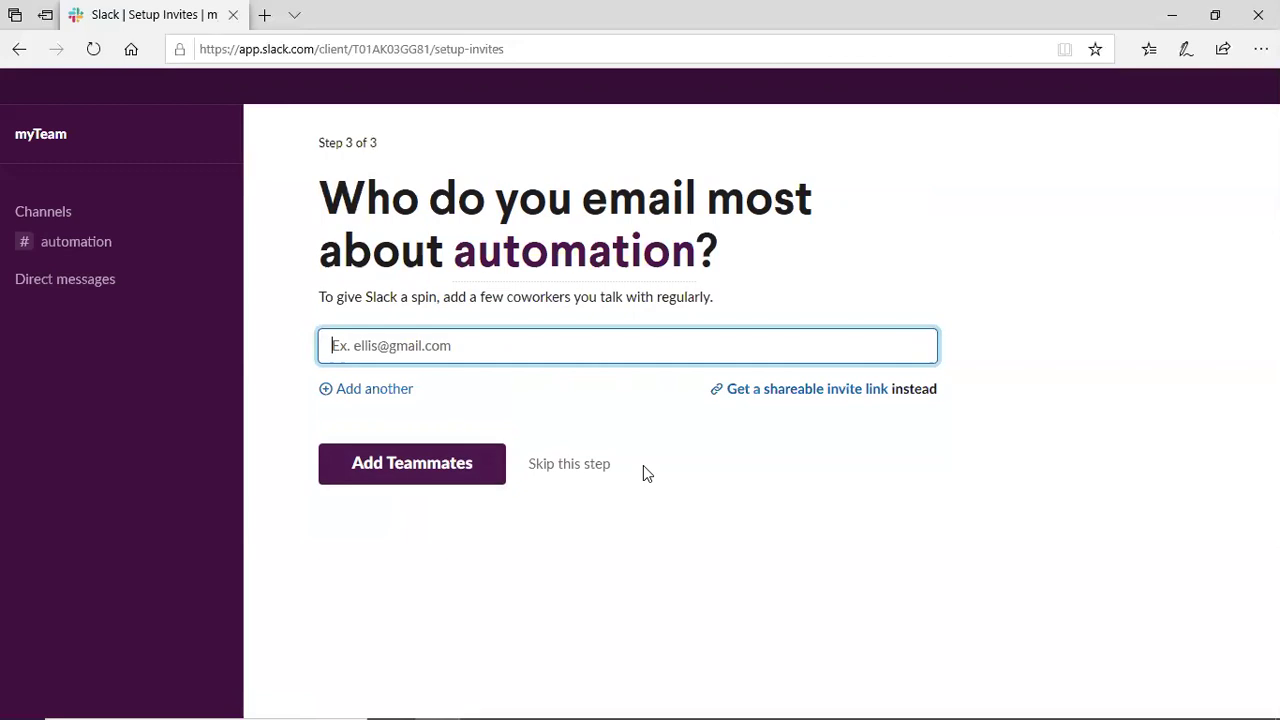
click(570, 470)
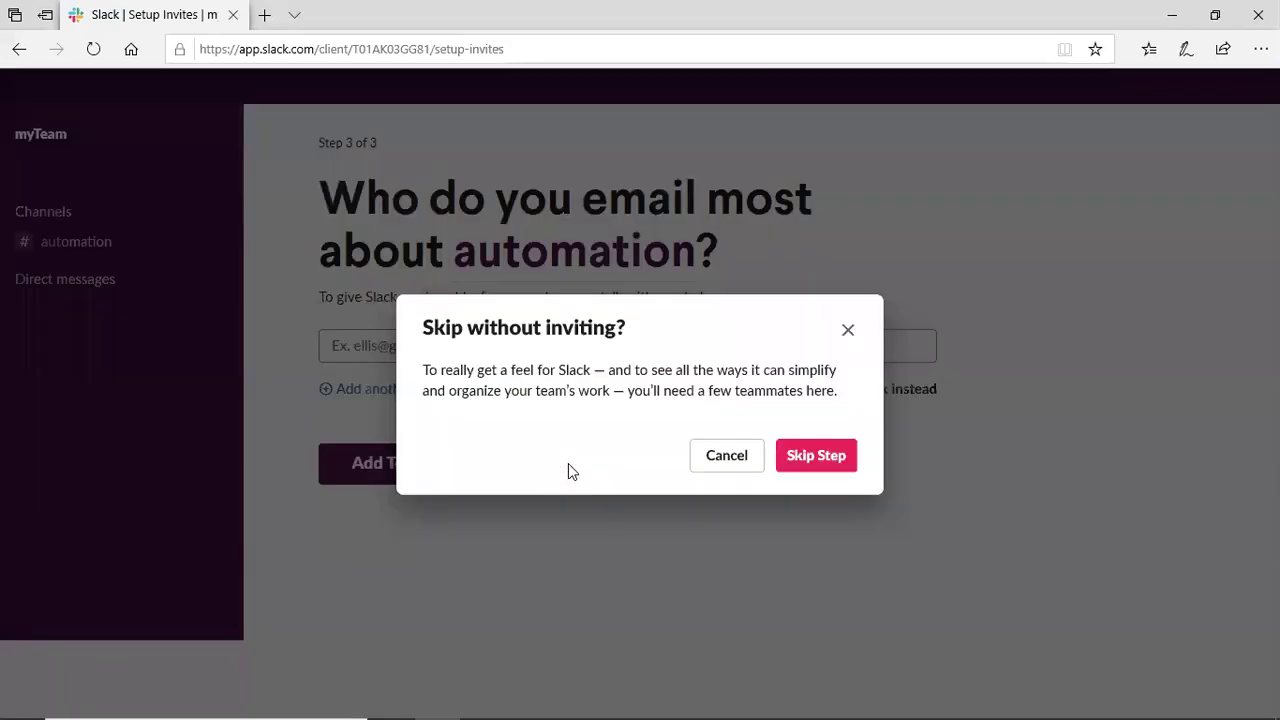
click(829, 452)
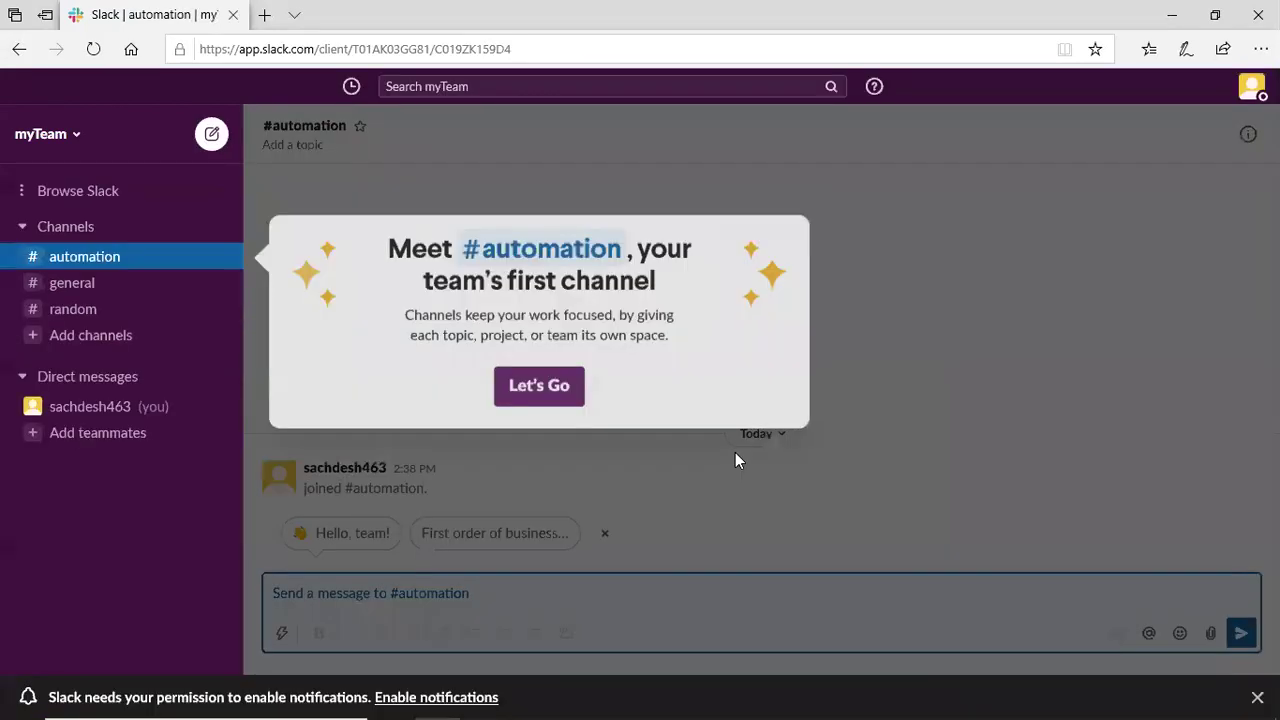
Dismiss the channel welcome and go to the app.slack.com/services page
click(532, 390)
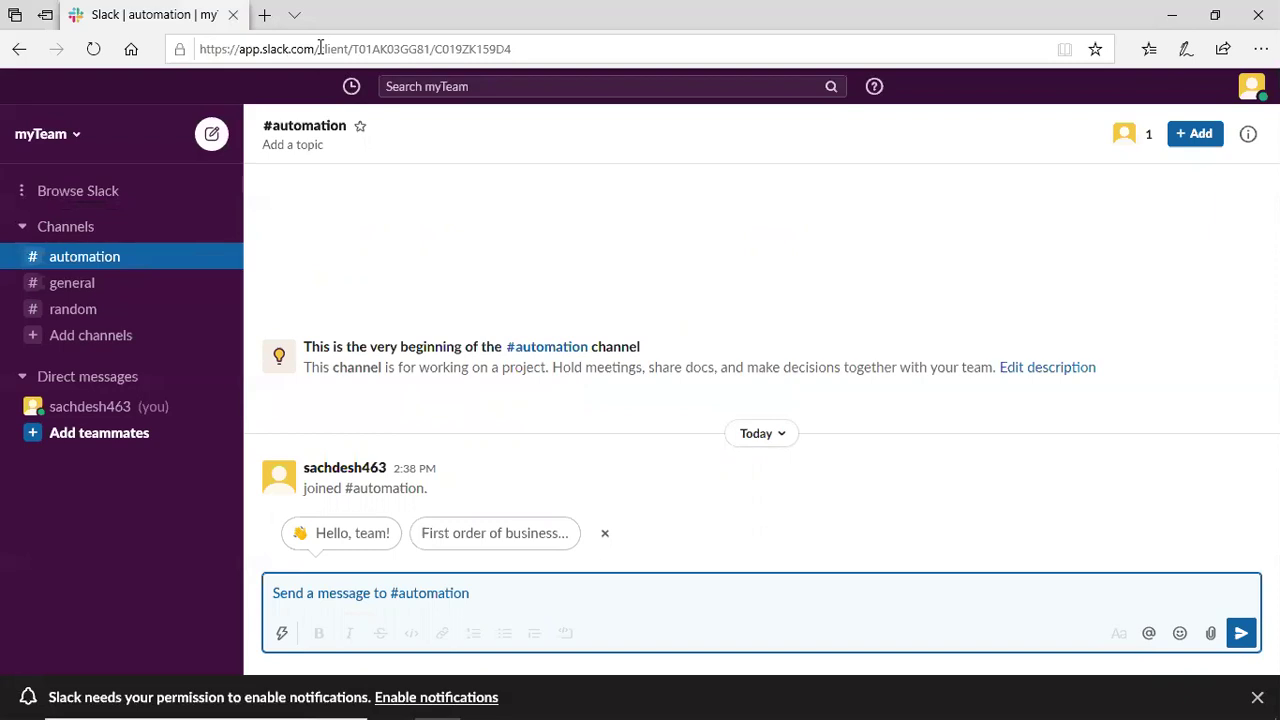
click(320, 48)
click(320, 48)
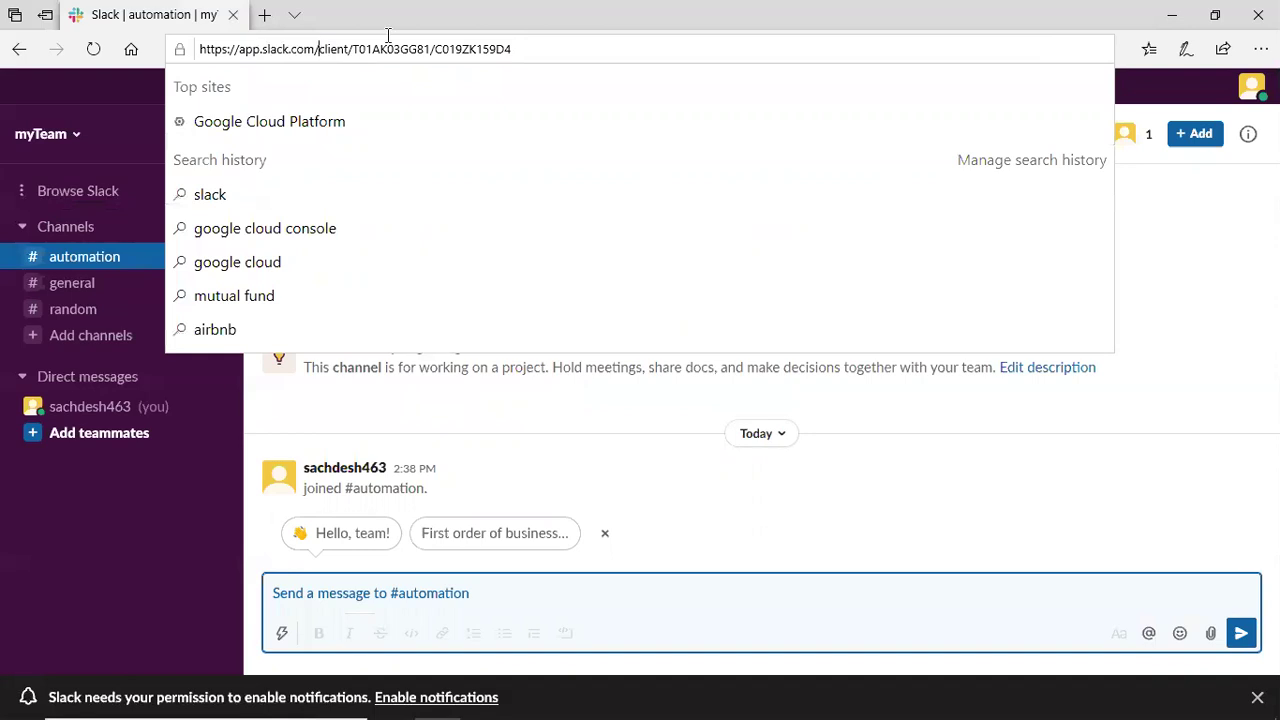
drag(320, 48, 522, 46)
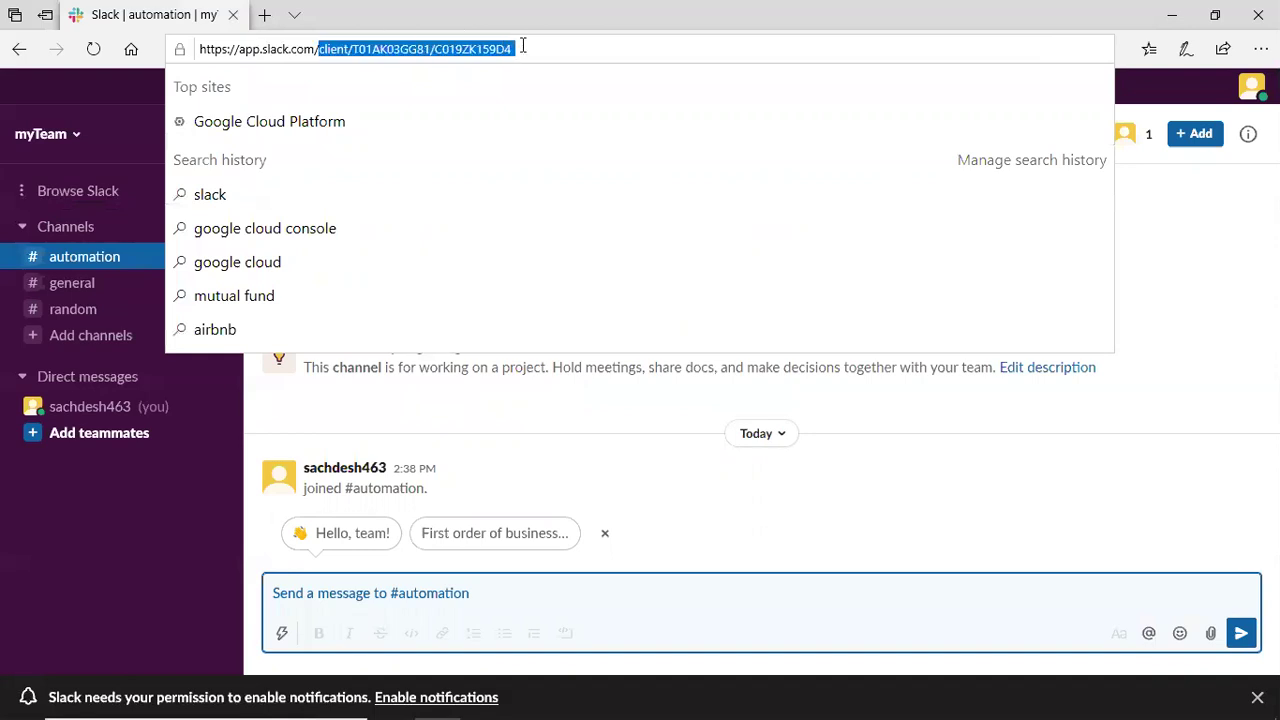
text(s://app.slack.com/services)
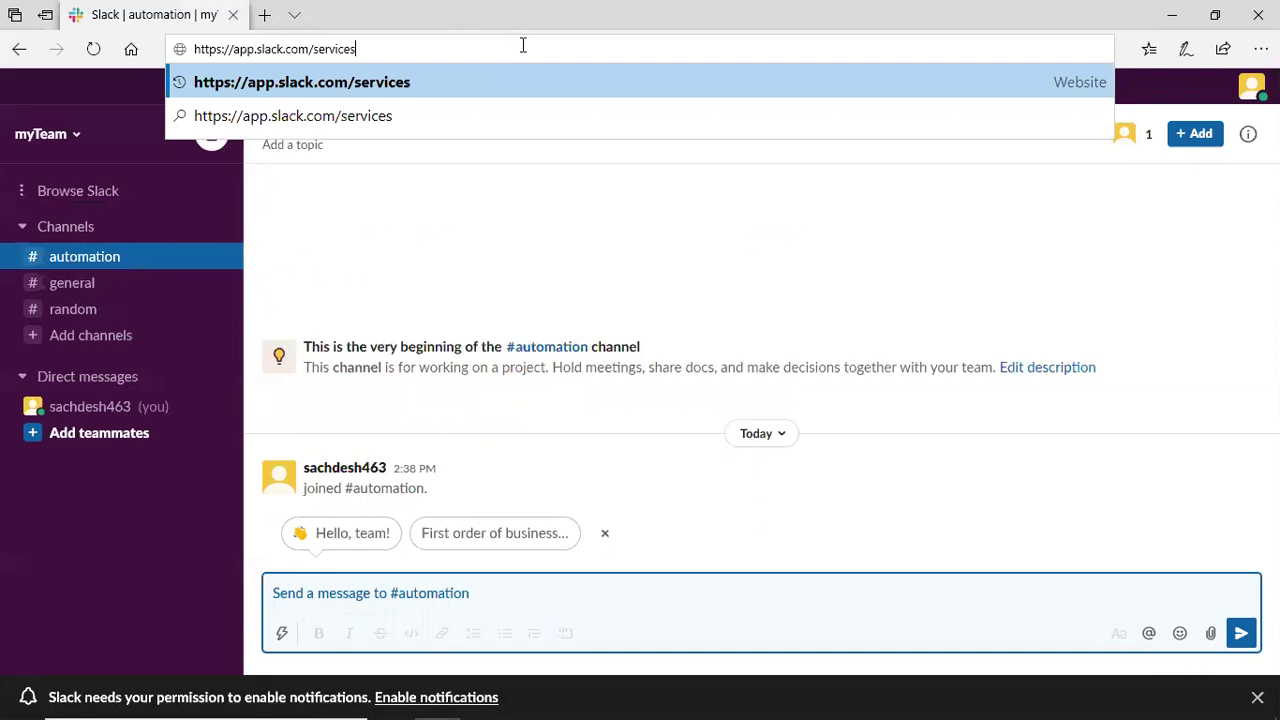
key(Return)
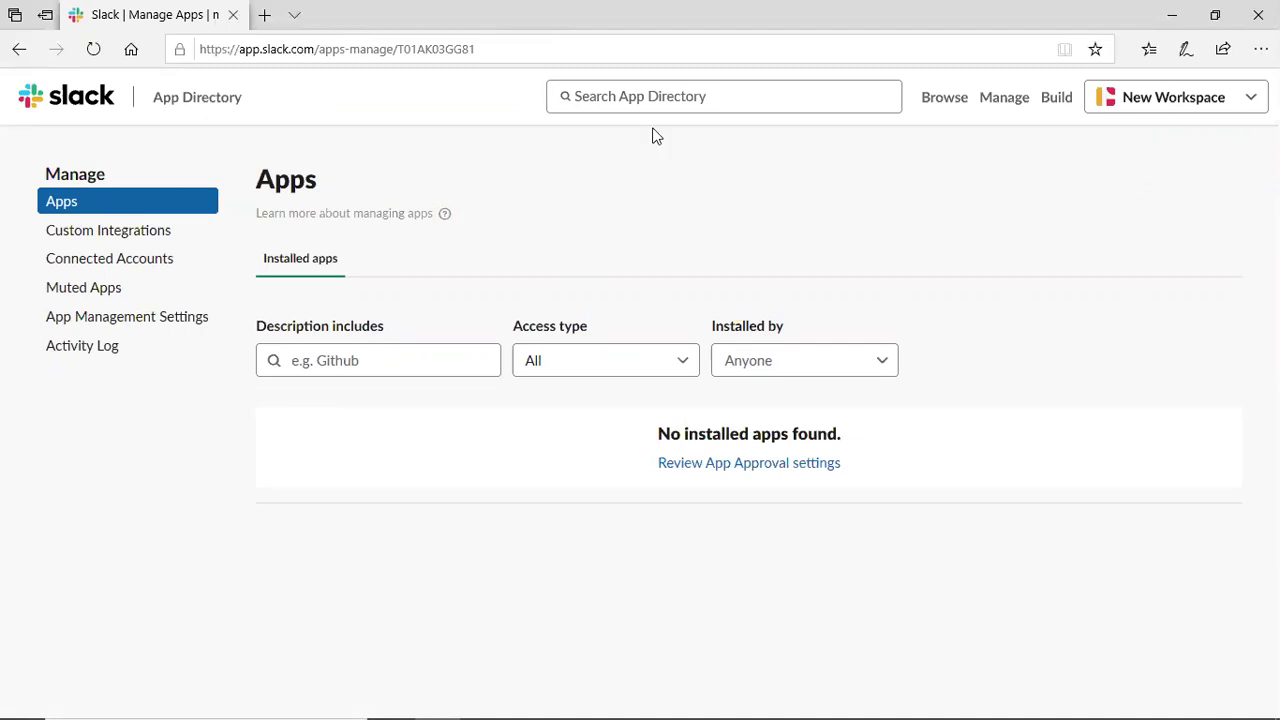
Search the App Directory for 'Jenkins ci' and add the Jenkins CI app to Slack
click(654, 92)
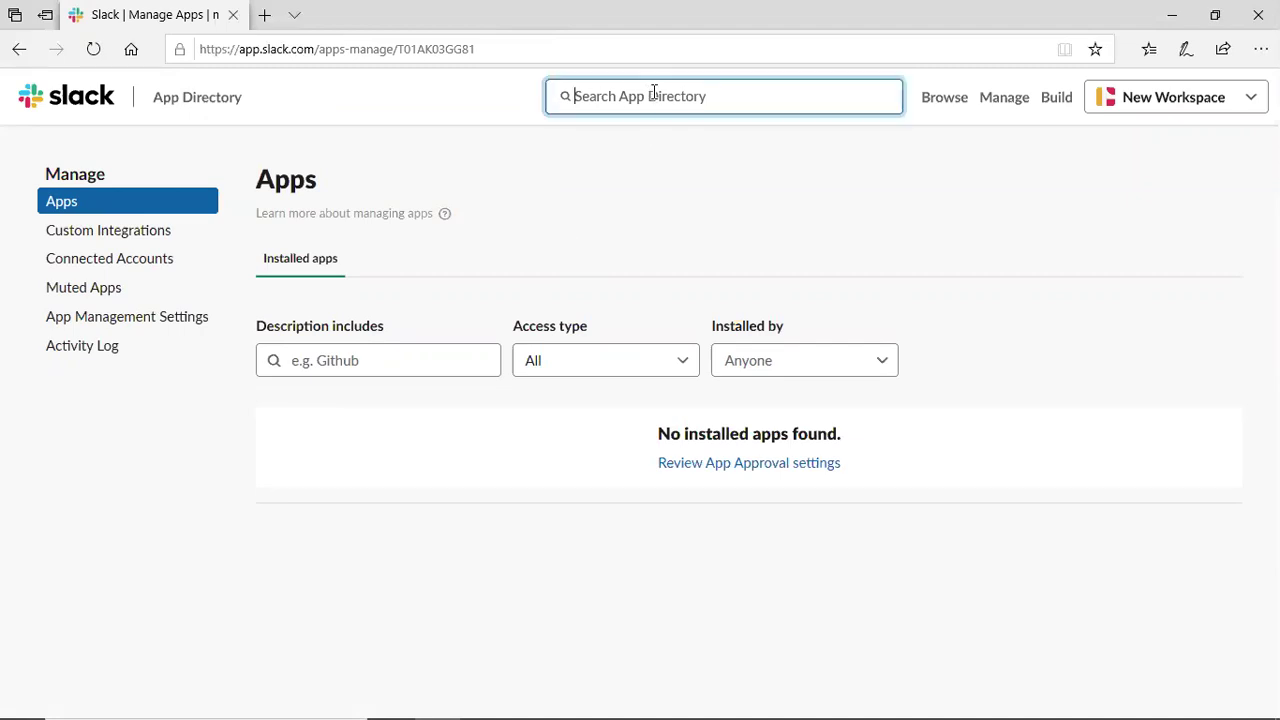
text(Jenkins ci)
key(Return)
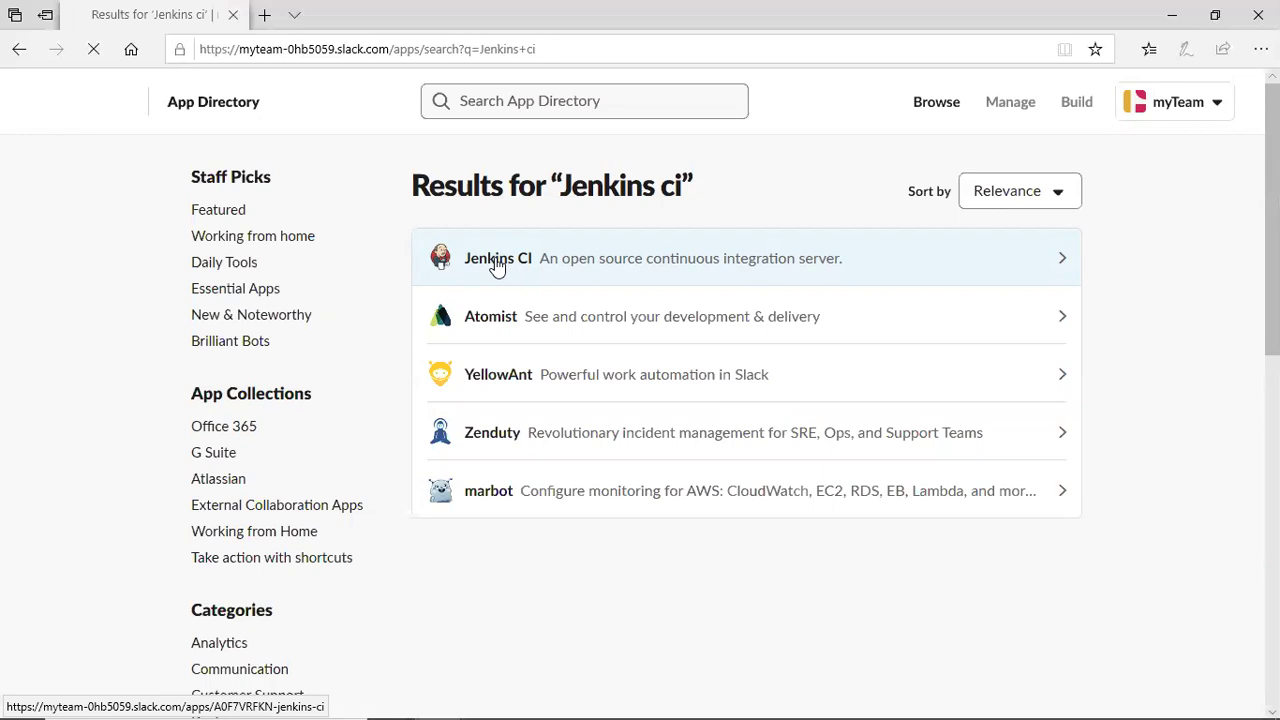
click(497, 260)
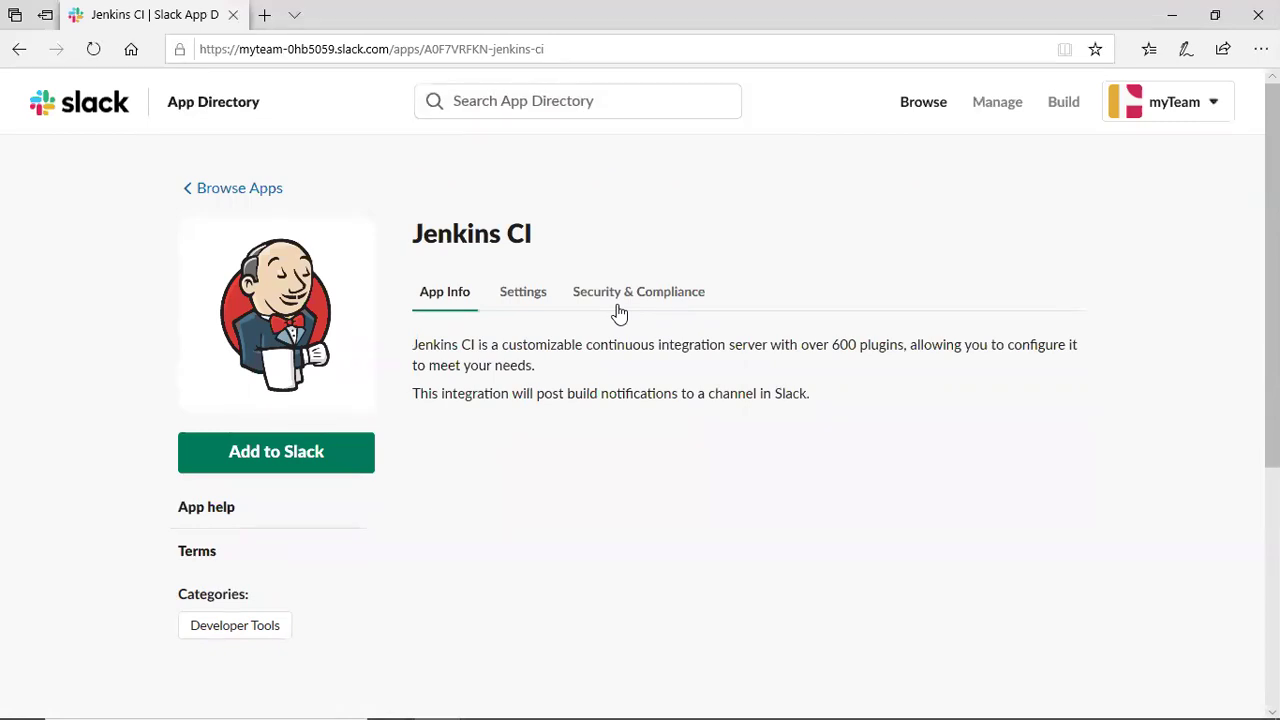
click(276, 455)
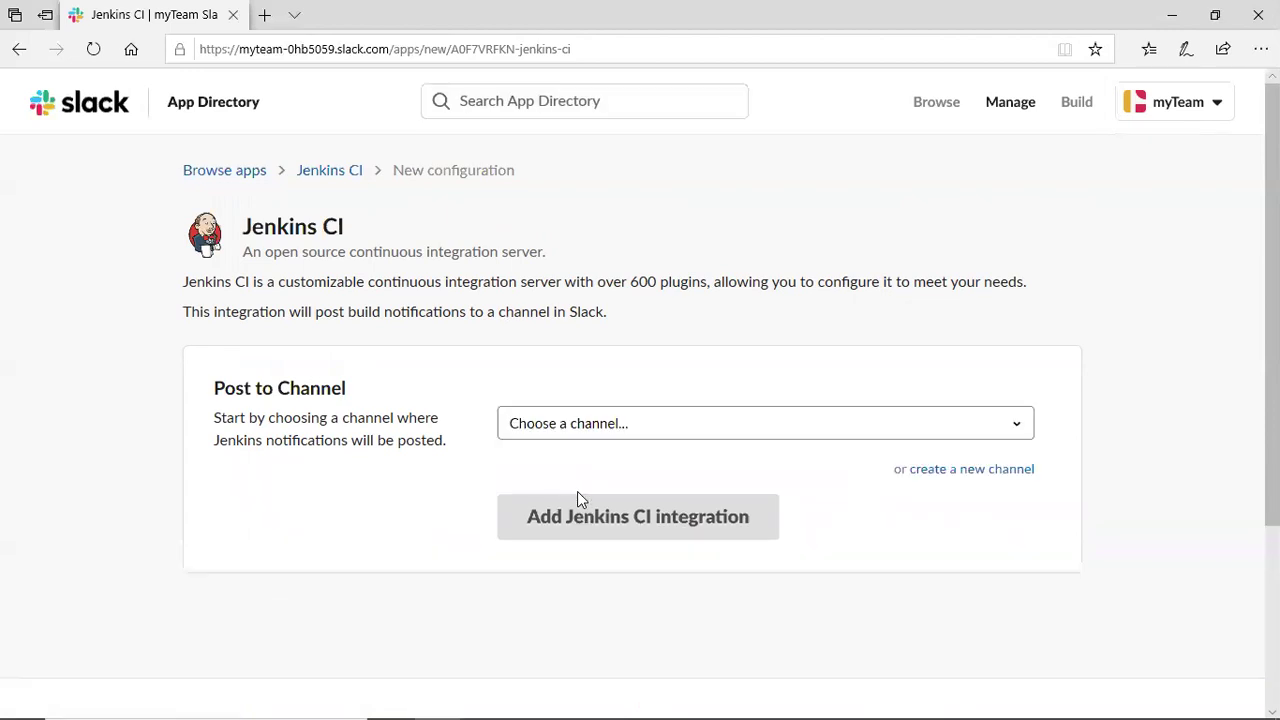
Add the Jenkins CI integration posting to #automation and scroll to its setup instructions
click(660, 428)
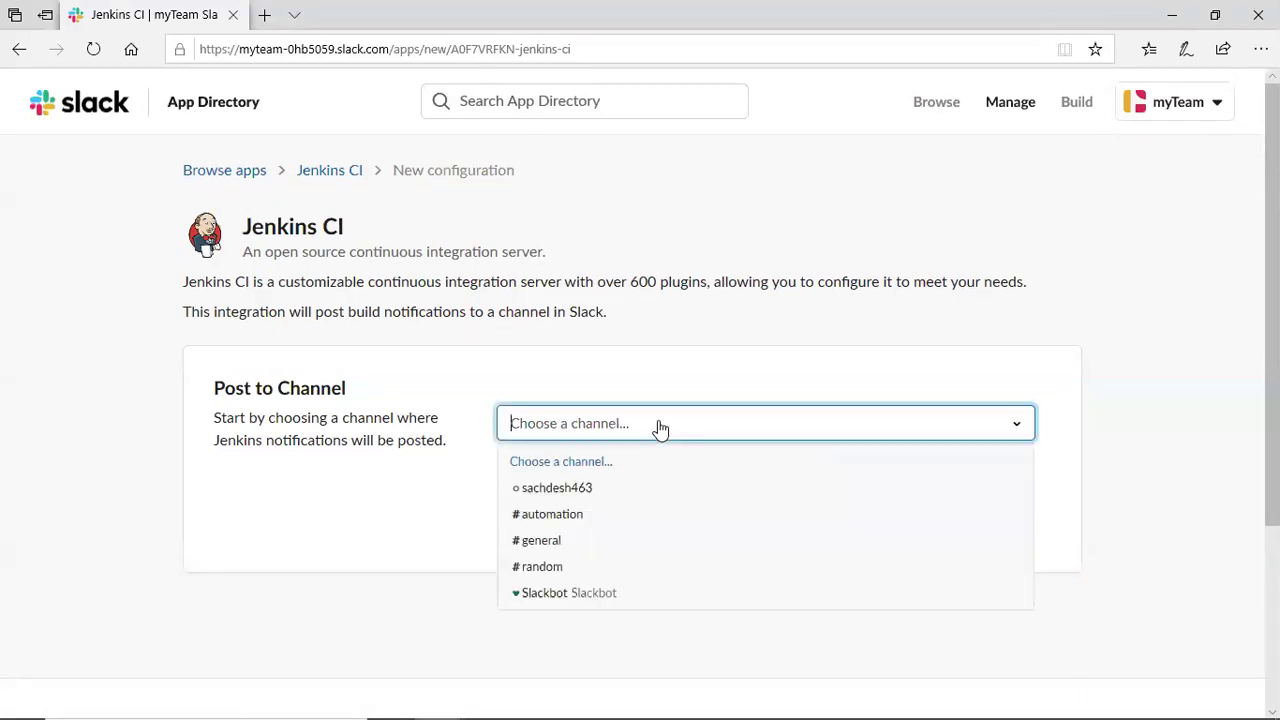
click(572, 521)
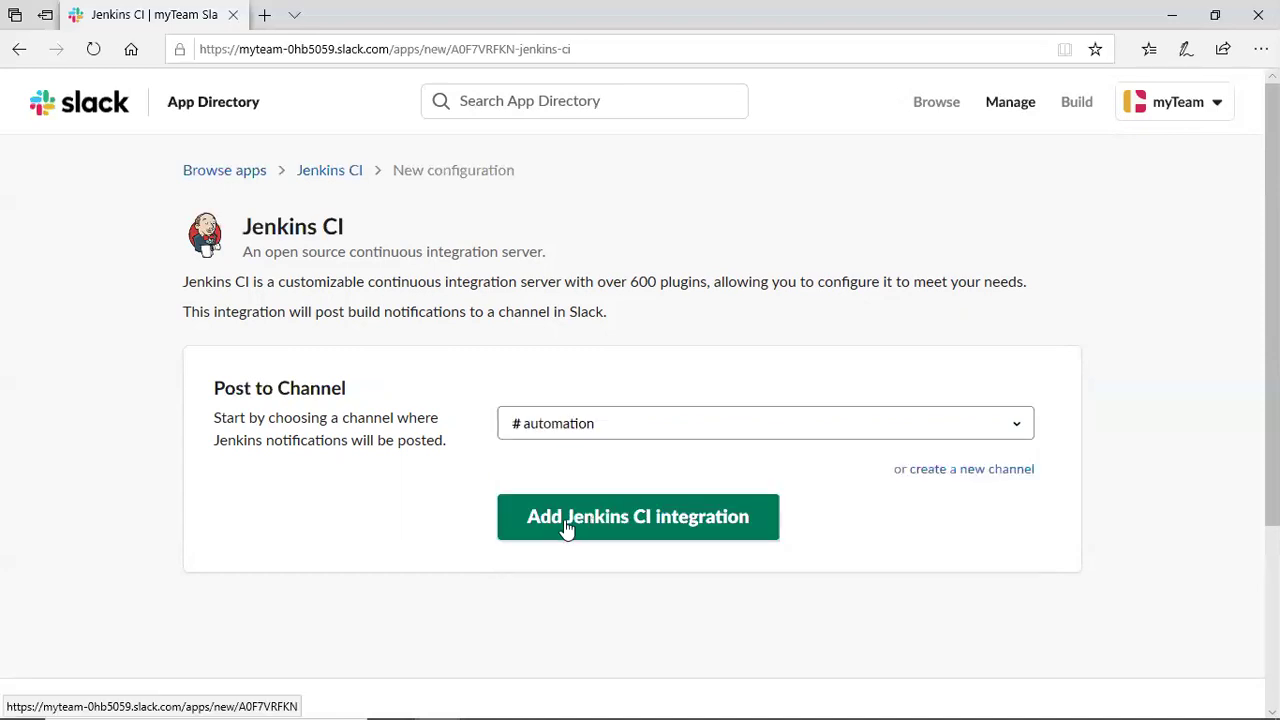
click(620, 528)
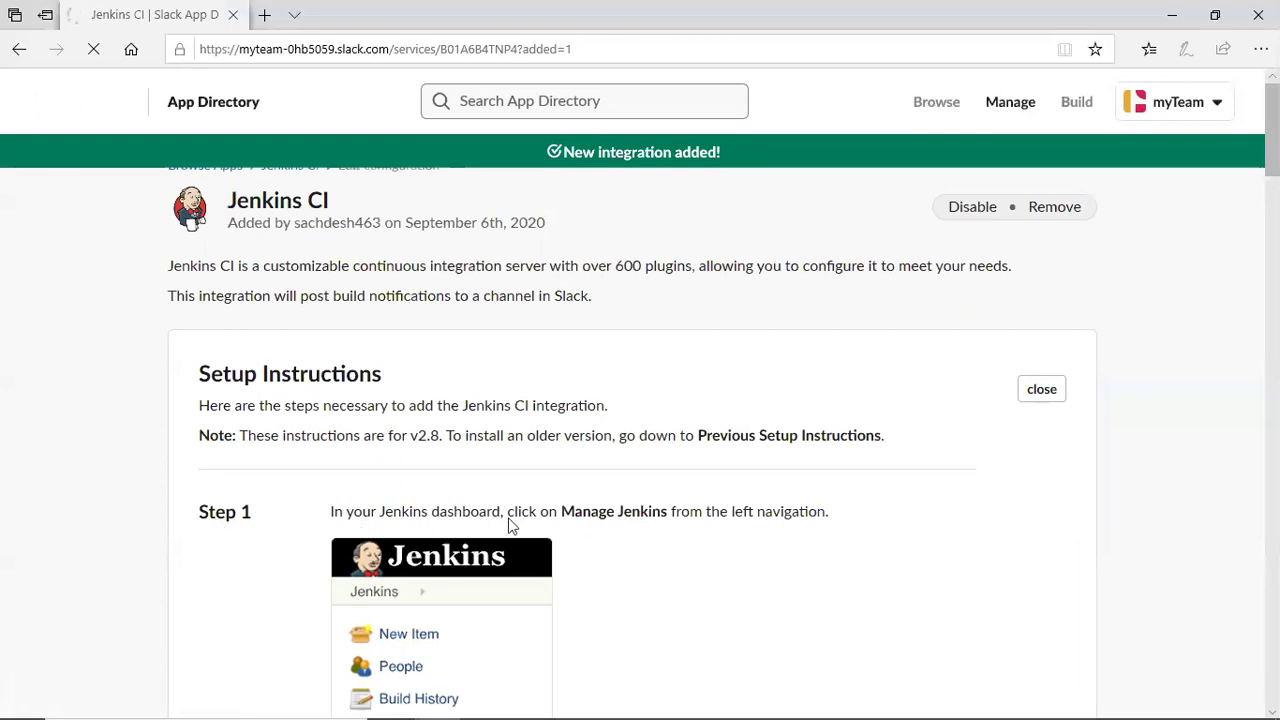
scroll(700, 525, down, 1)
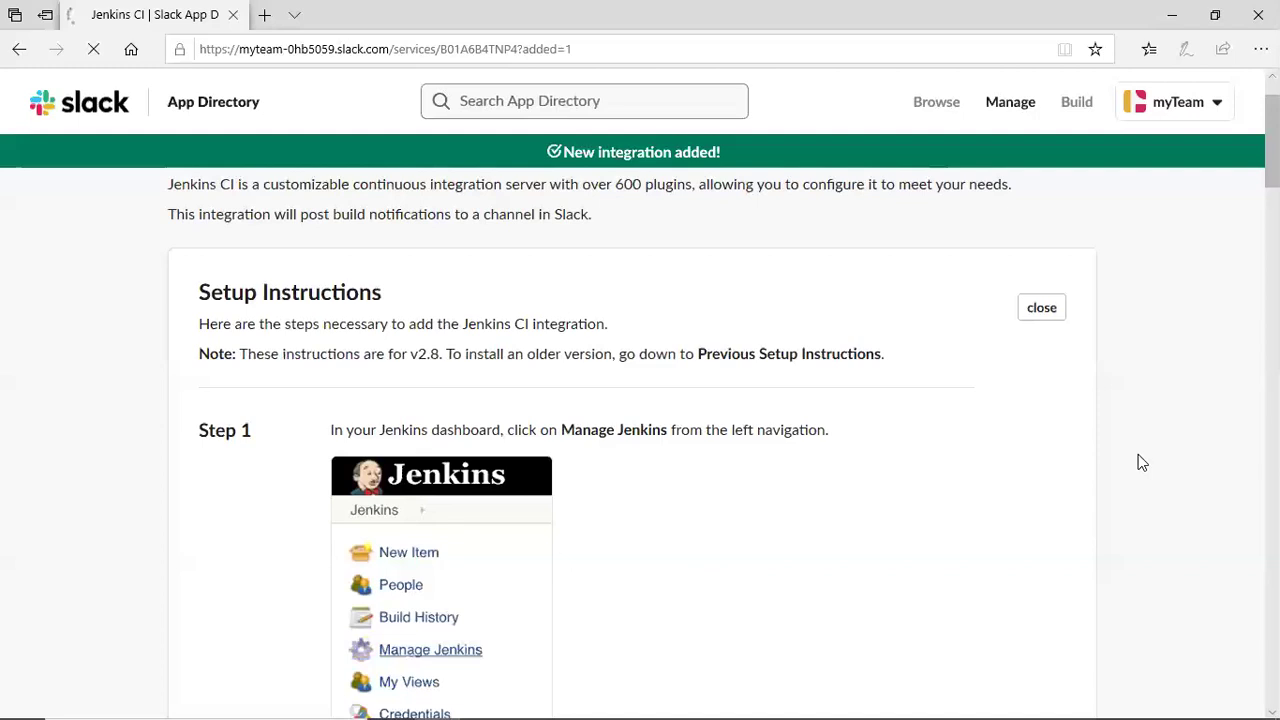
scroll(1142, 462, down, 1)
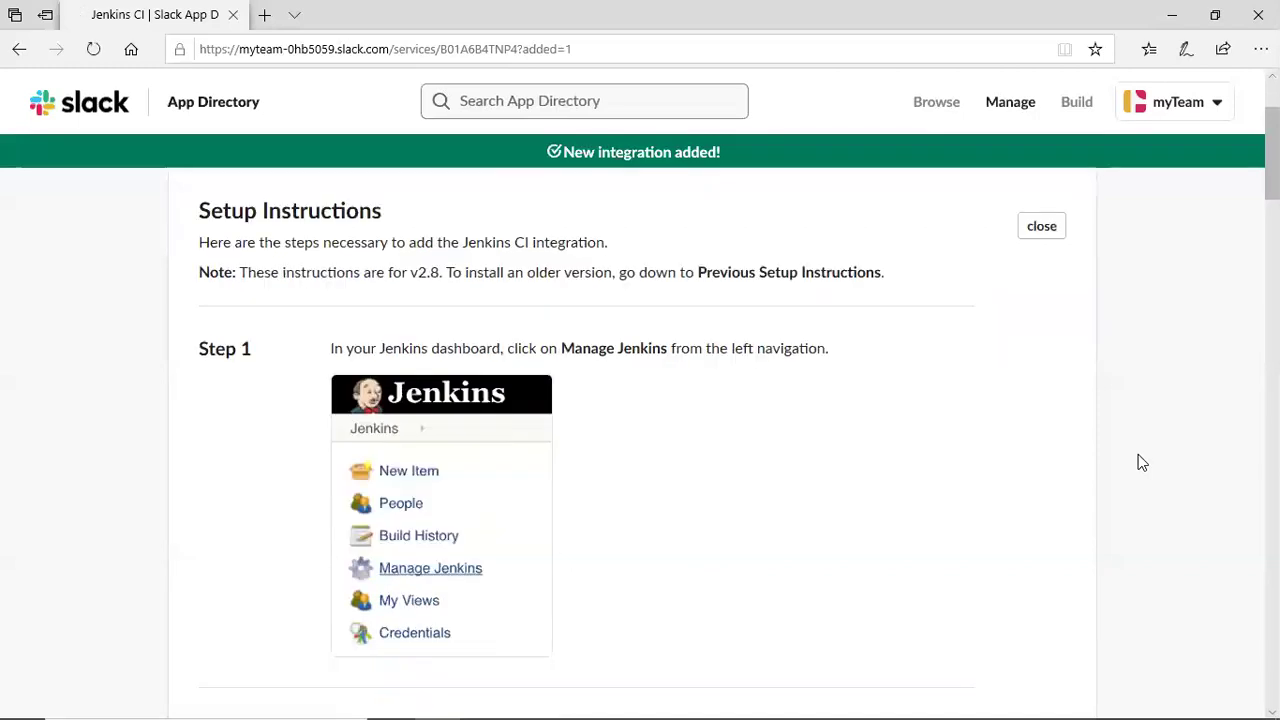
Switch to Jenkins and open Manage Plugins on its Available tab
mouse_move(745, 698)
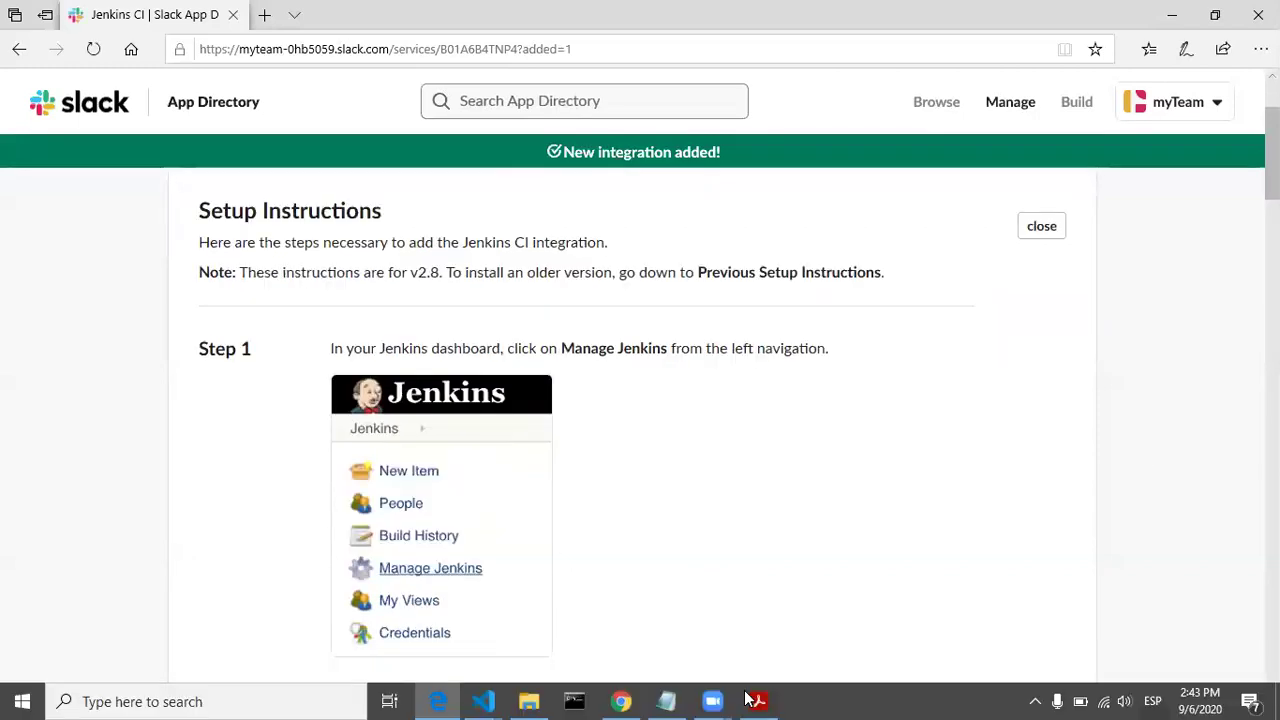
click(620, 700)
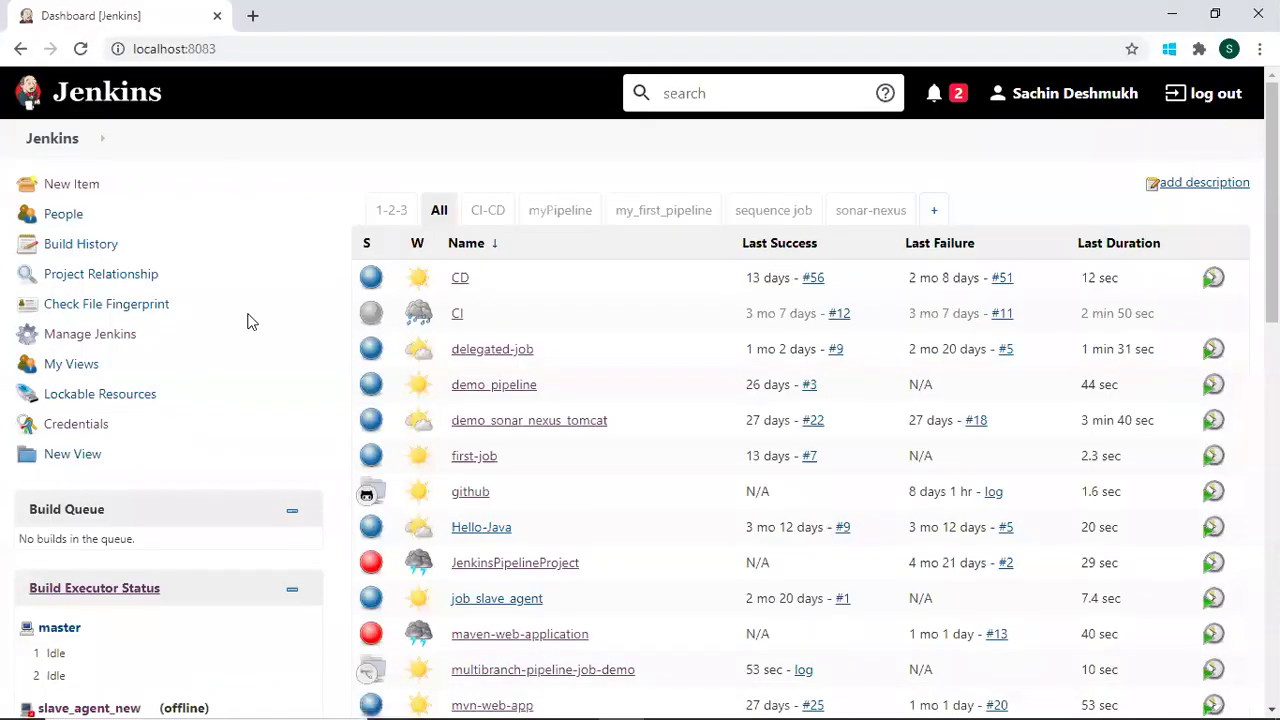
click(99, 341)
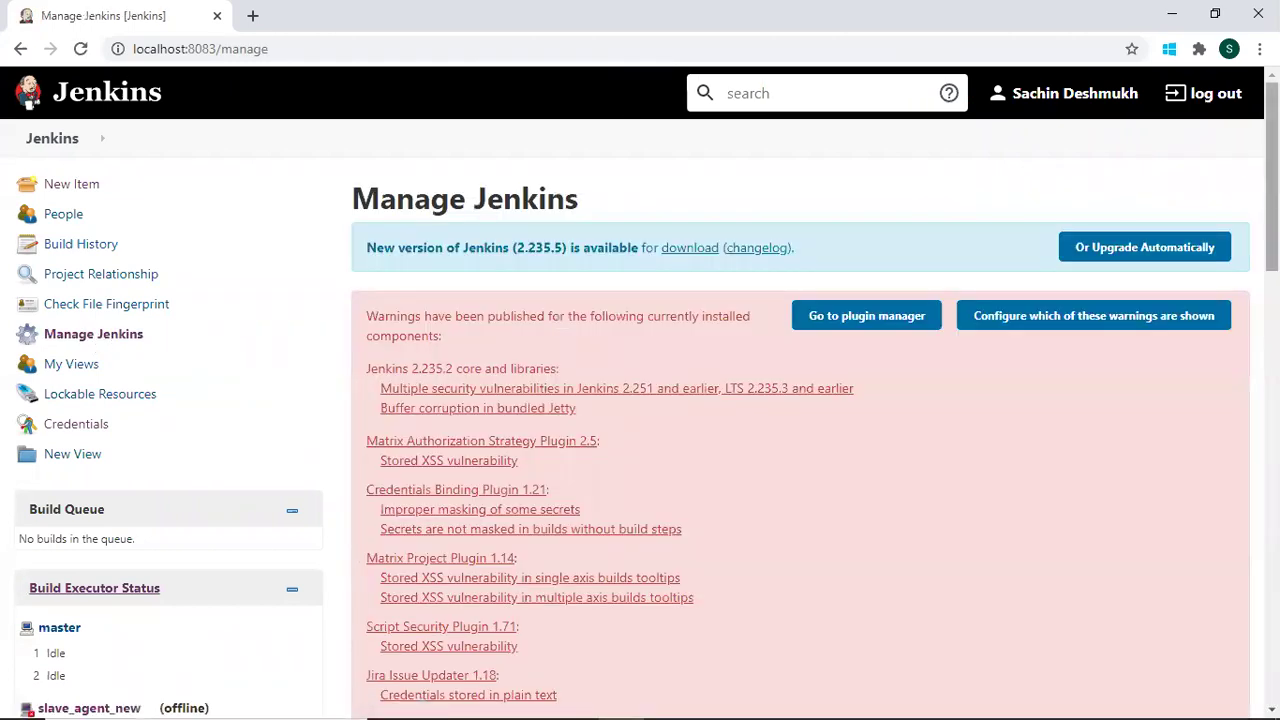
scroll(1109, 423, down, 5)
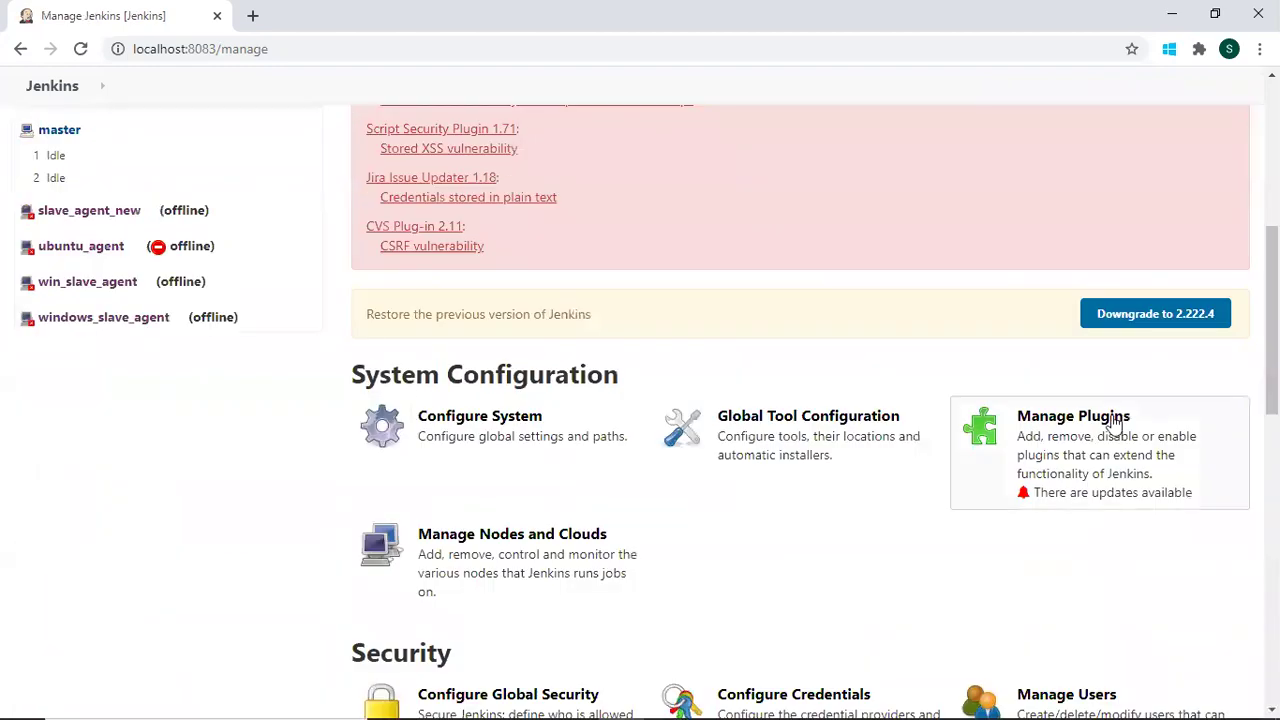
click(1107, 444)
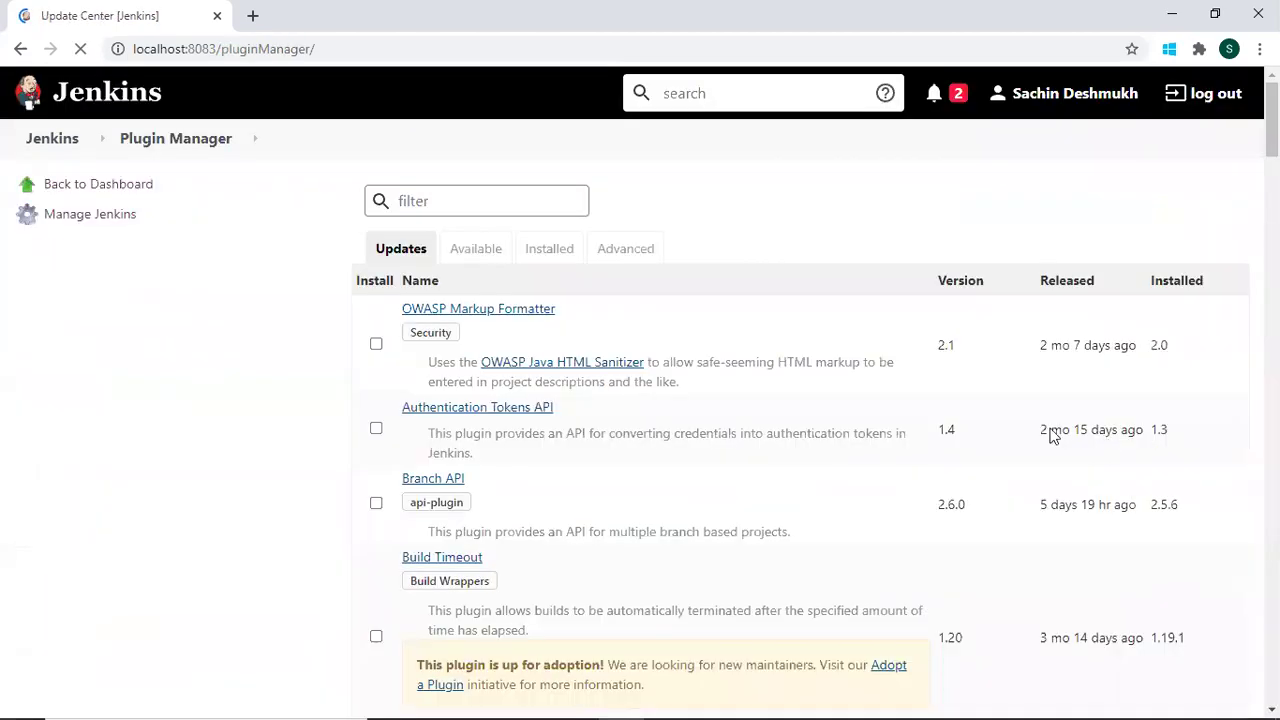
click(472, 250)
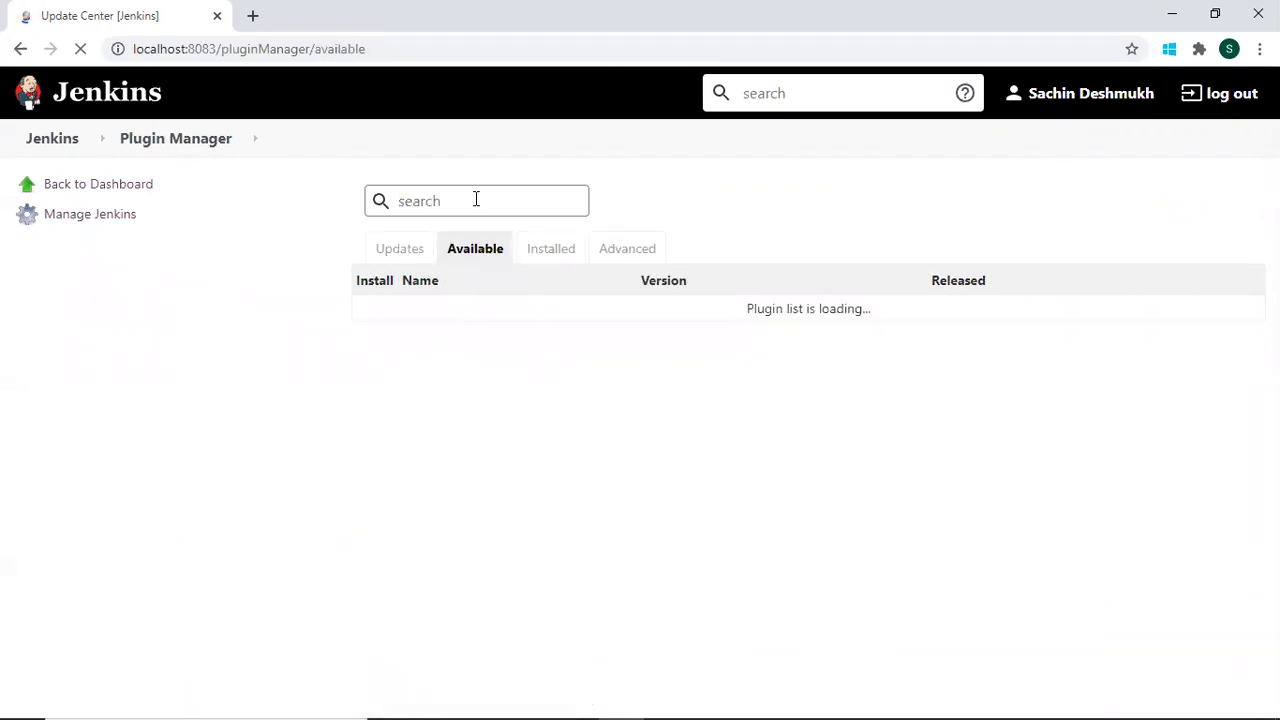
Find and select the Slack Notification plugin, then download it to install after restart
text(Slack Notification)
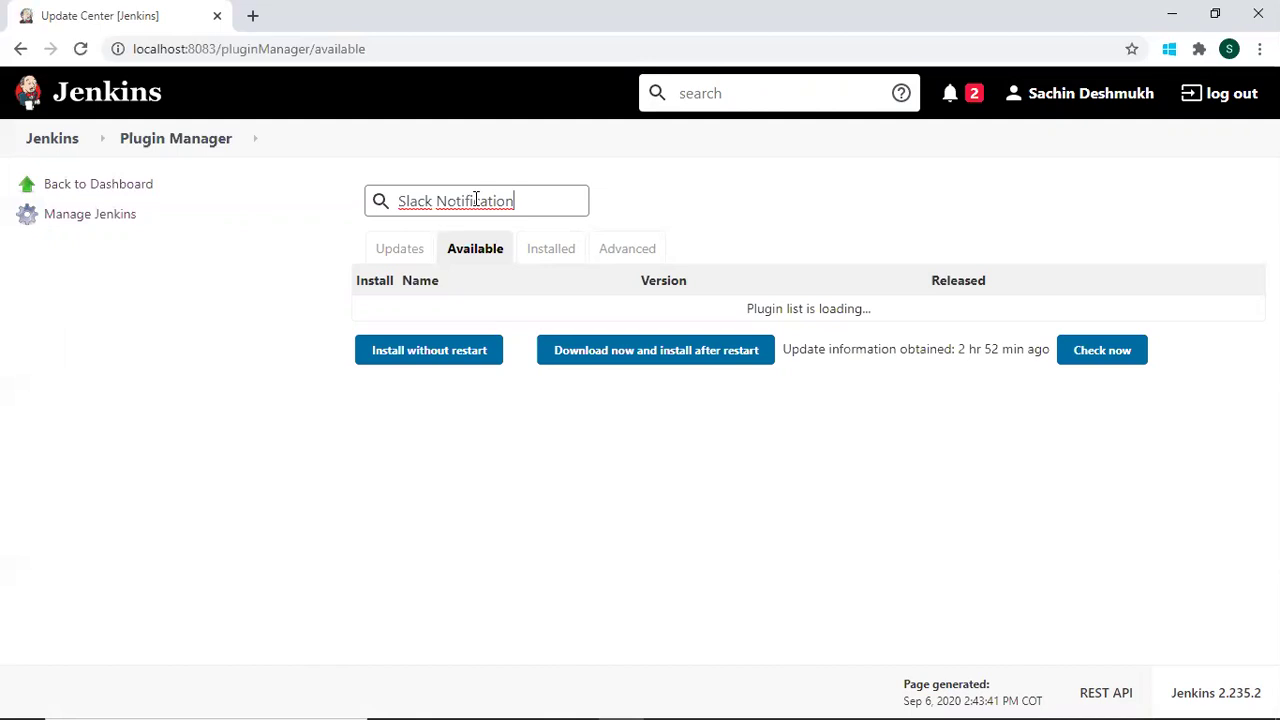
key(BackSpace)
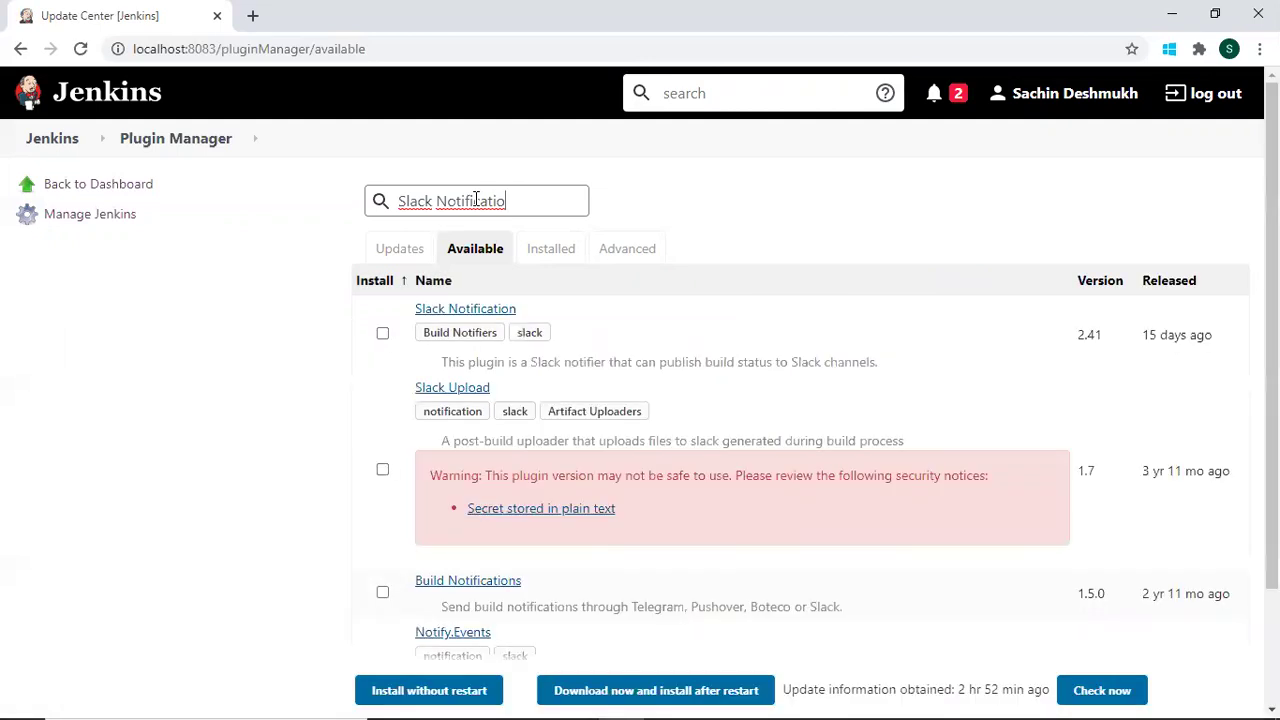
click(383, 336)
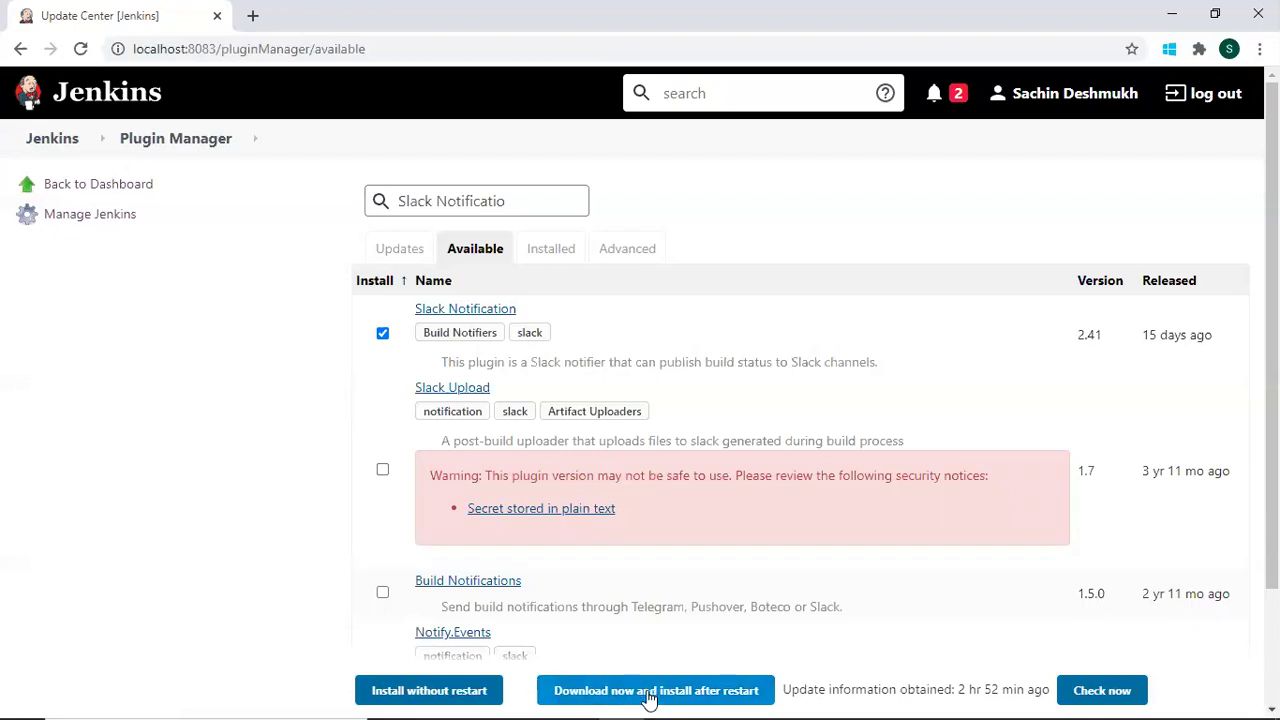
click(648, 691)
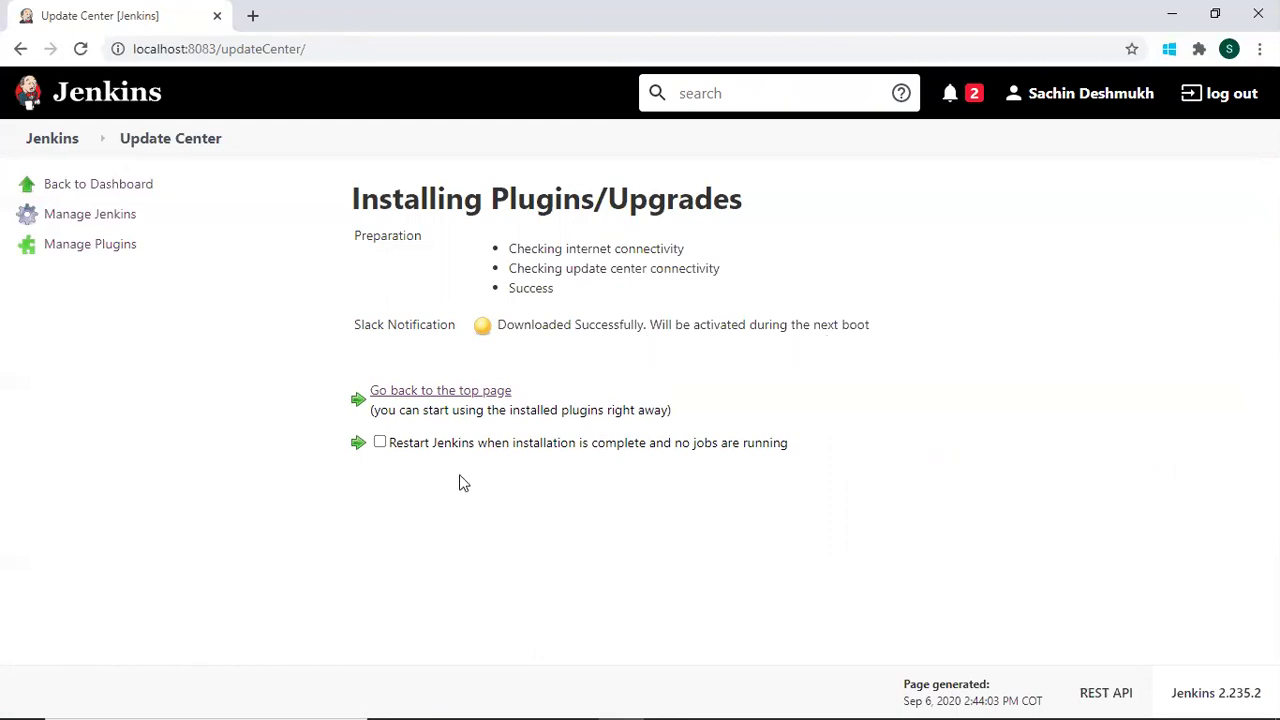
Restart Jenkins when installation completes, then log back in with the account username and password
click(380, 443)
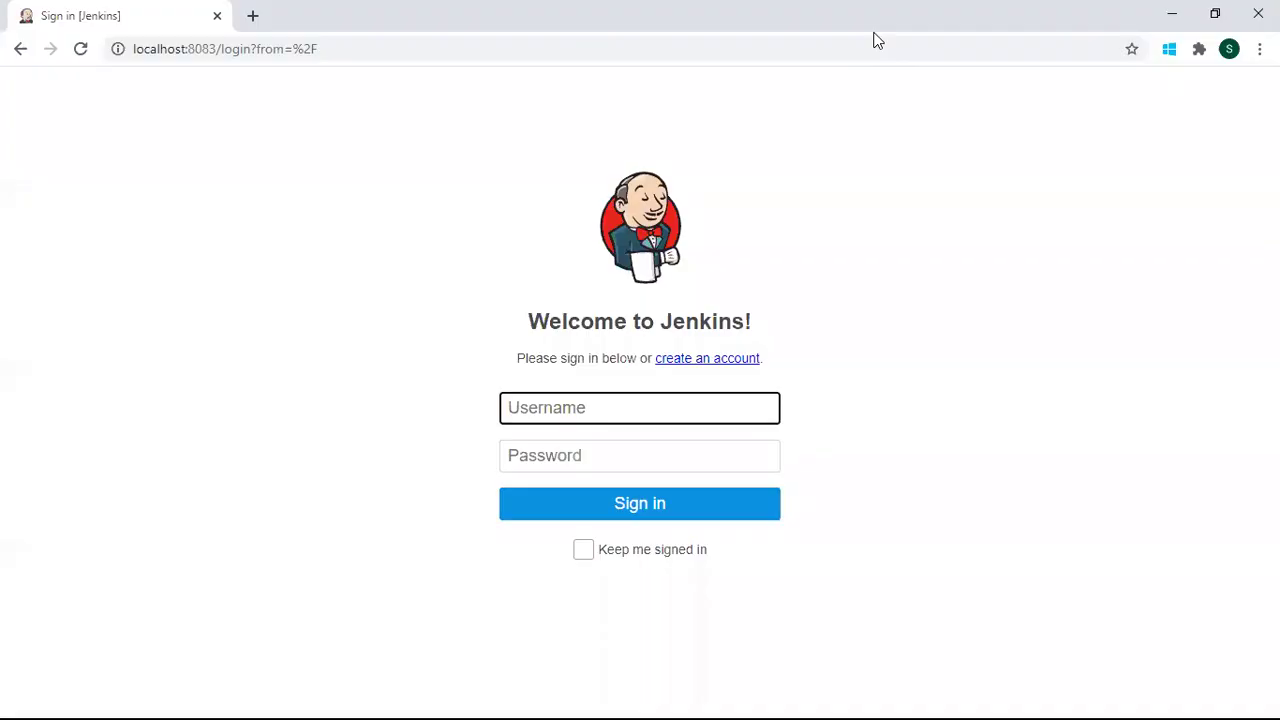
click(699, 403)
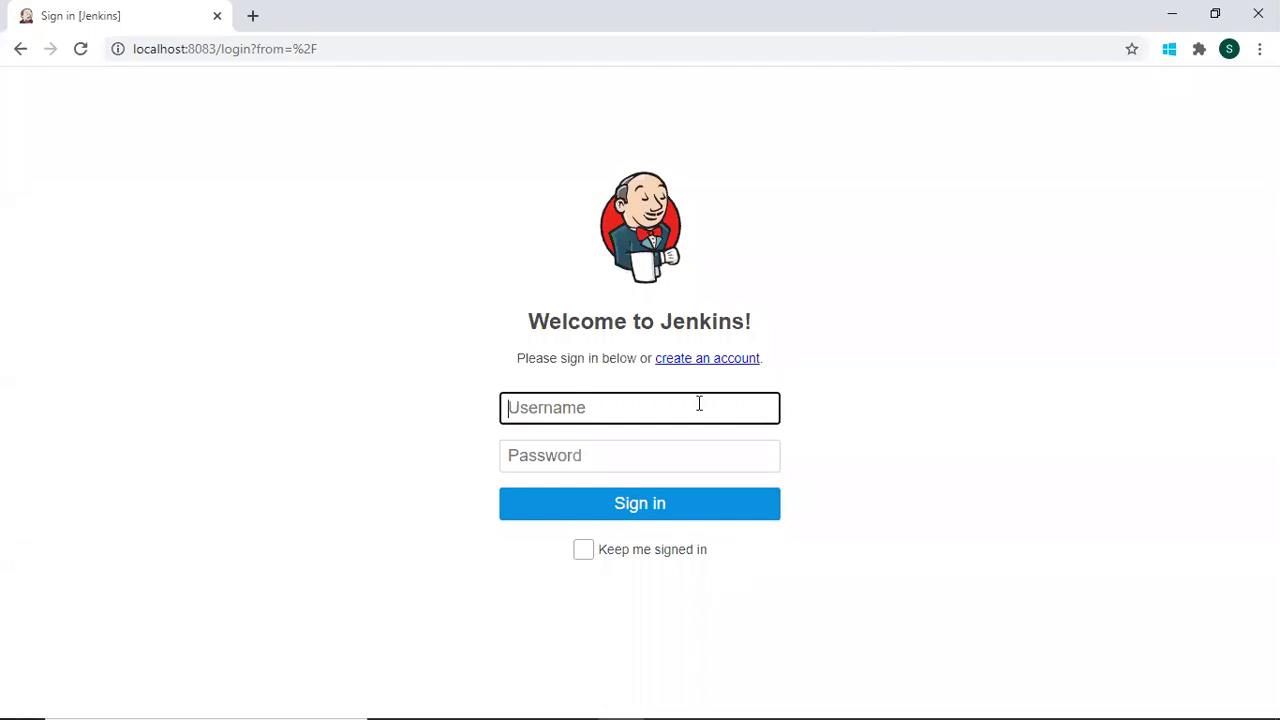
text(cooldsachin)
key(Tab)
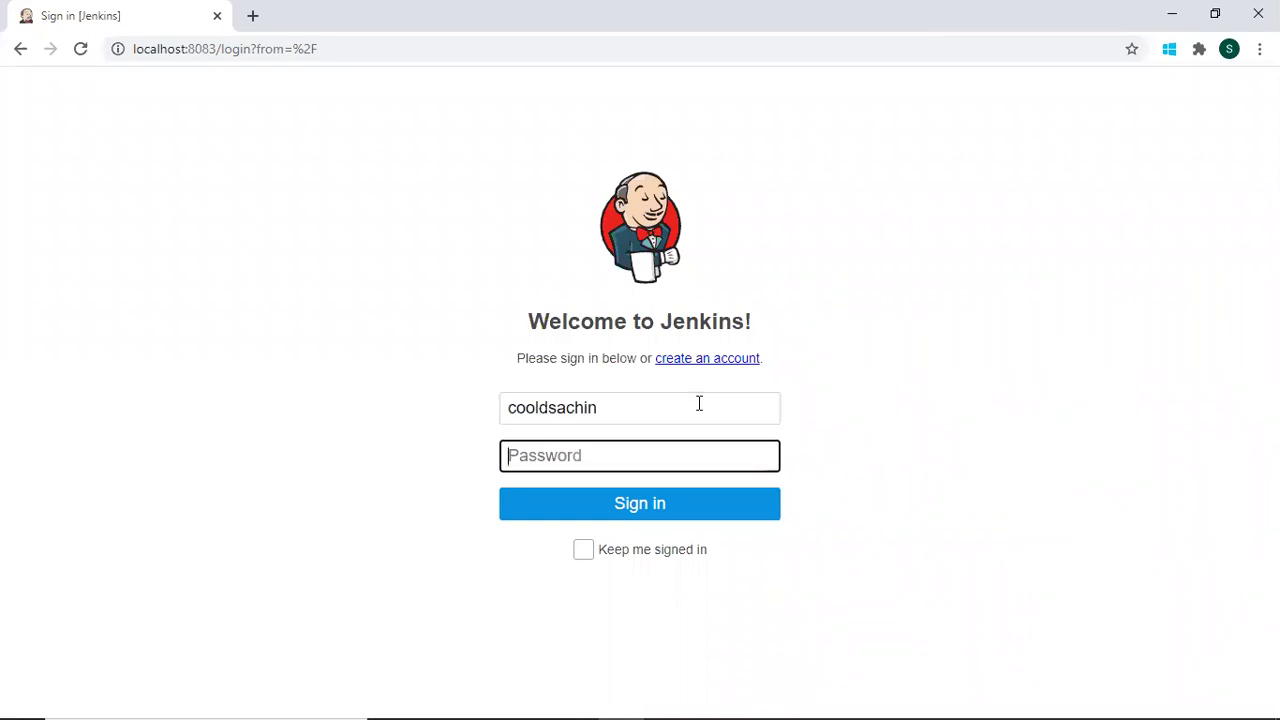
key(Return)
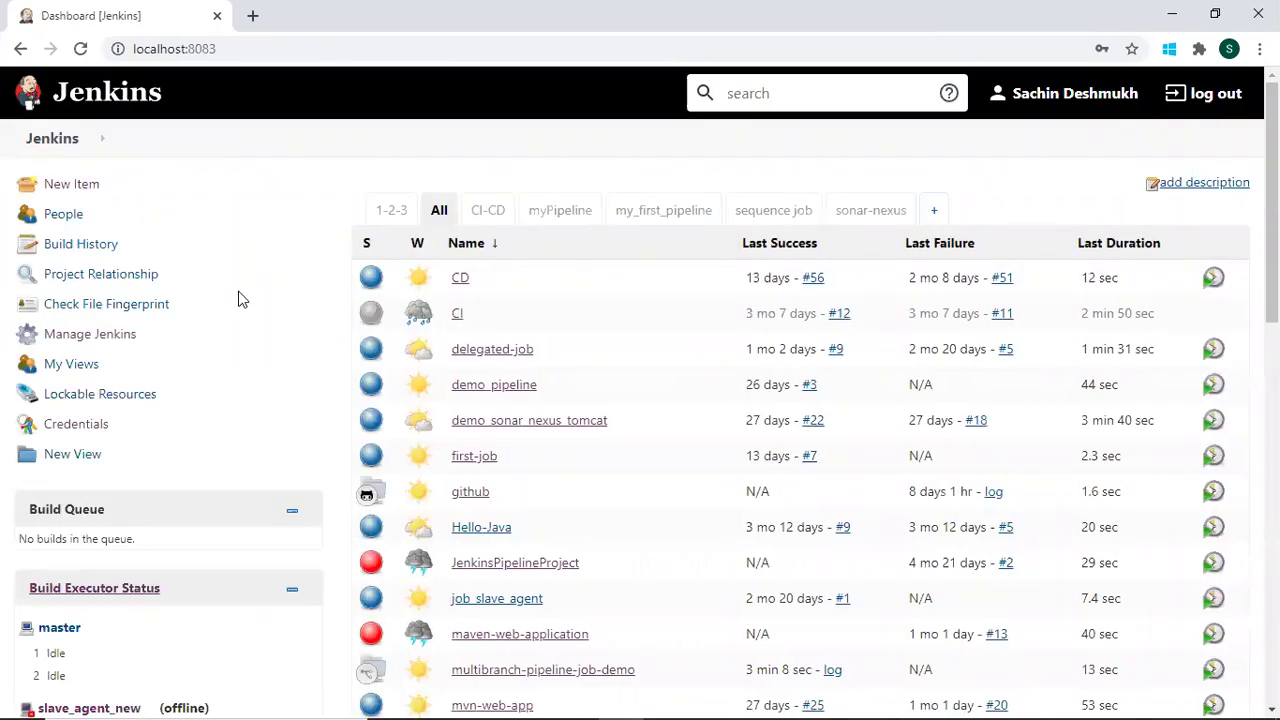
Open Manage Jenkins from the dashboard's left sidebar
click(78, 338)
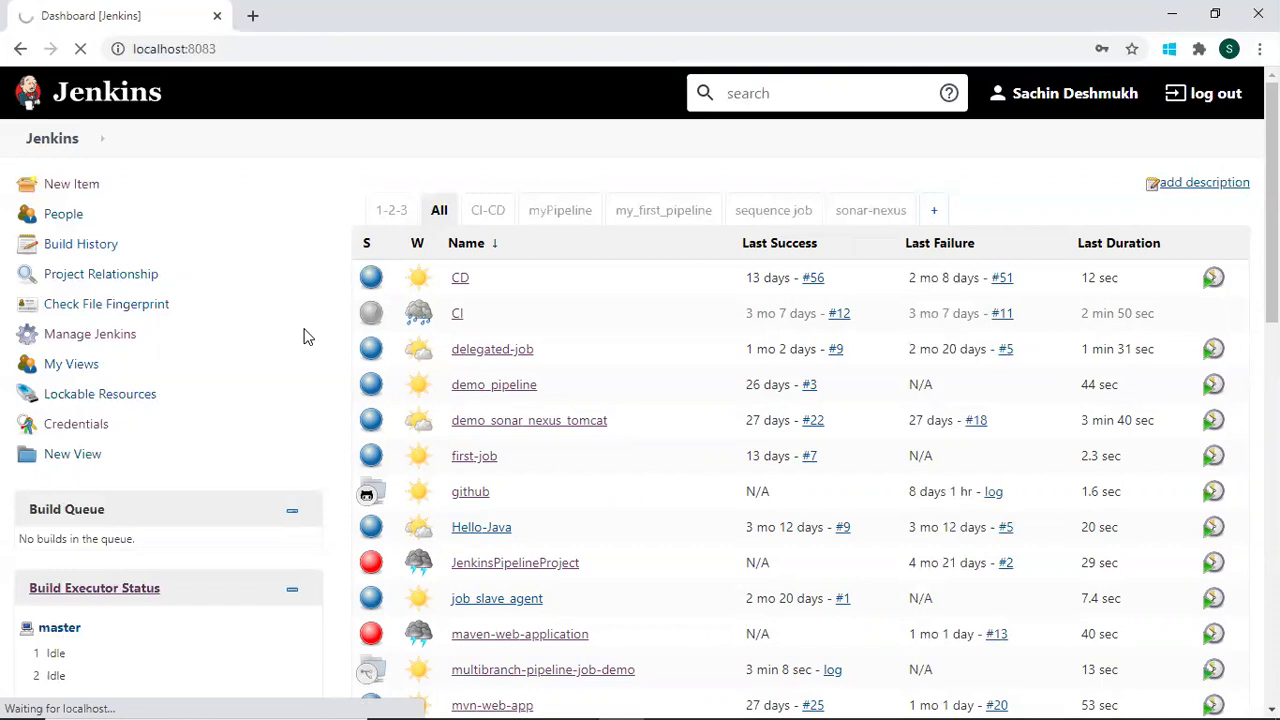
click(115, 340)
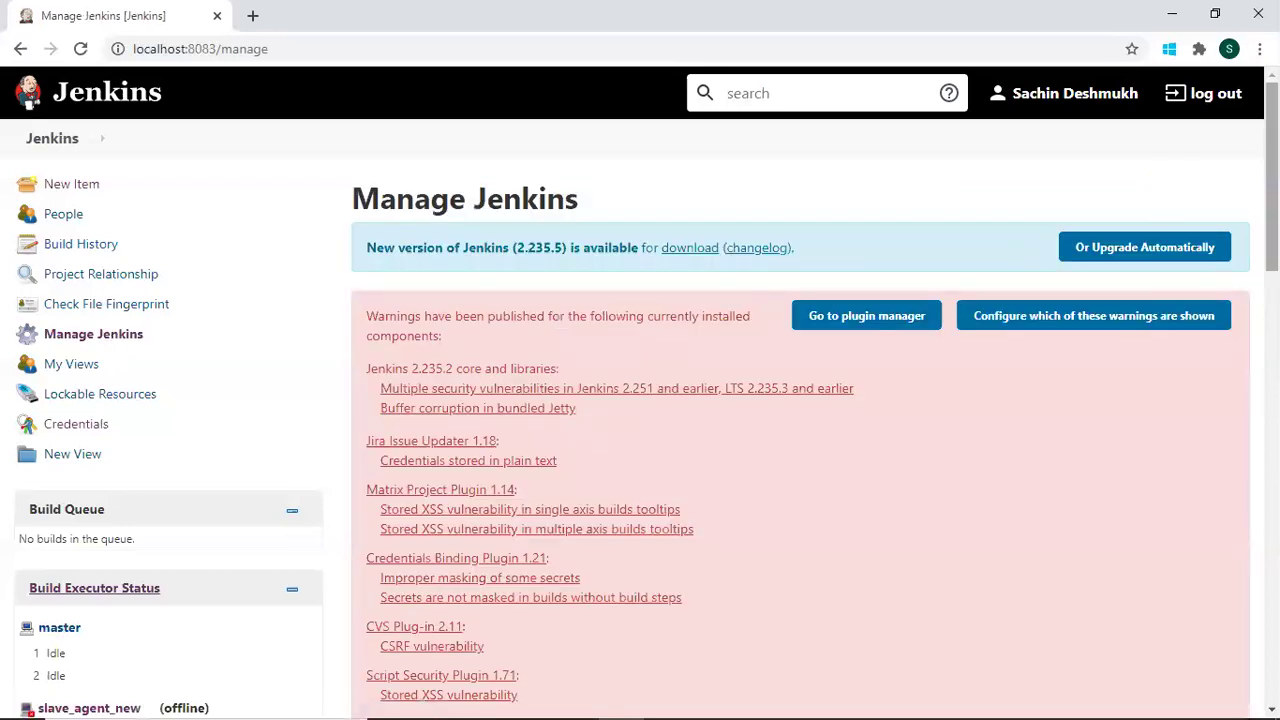
Open Configure System from the System Configuration section of Manage Jenkins
scroll(640, 400, down, 1)
scroll(490, 422, down, 5)
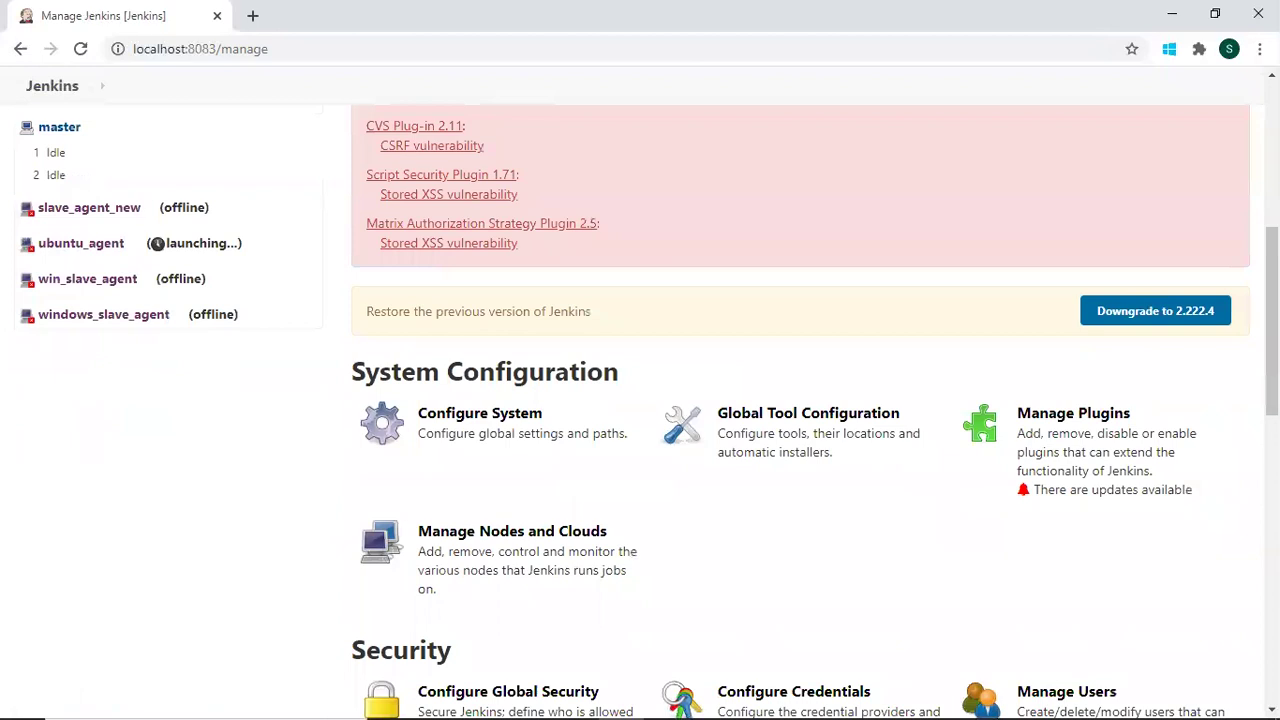
click(490, 422)
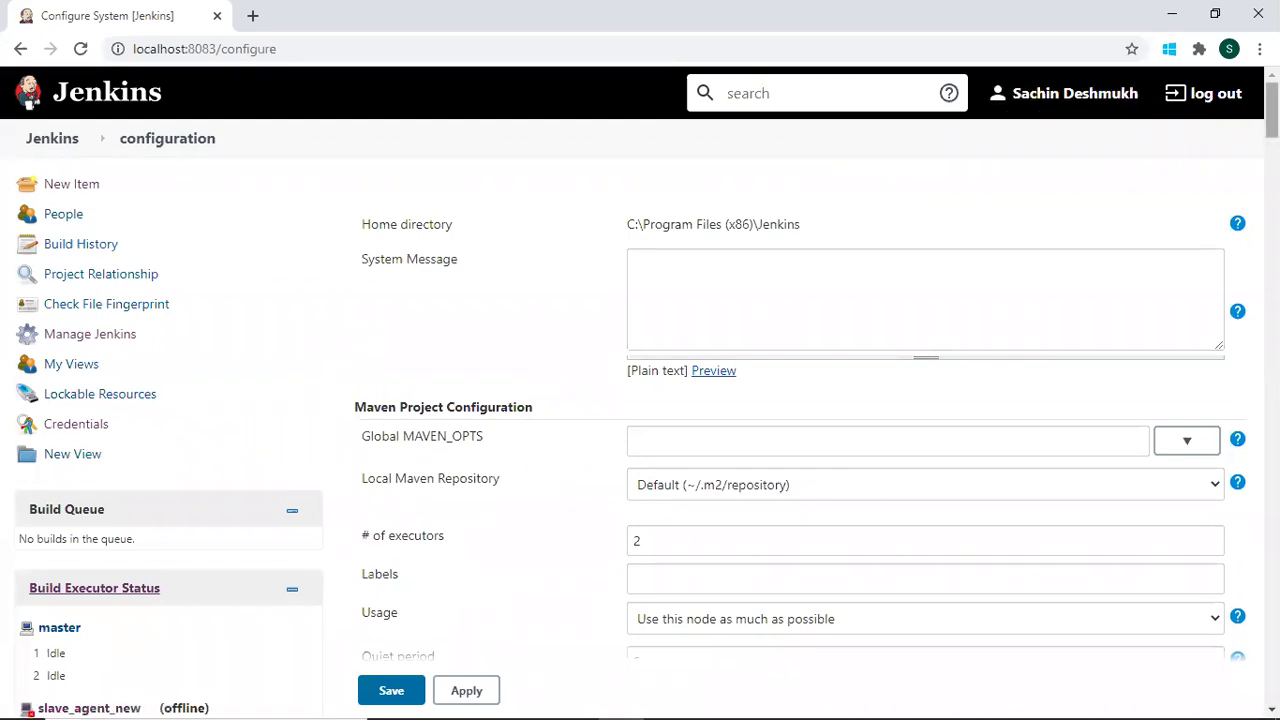
Scroll down the Configure System page to the still-empty Slack settings section
scroll(640, 400, down, 10)
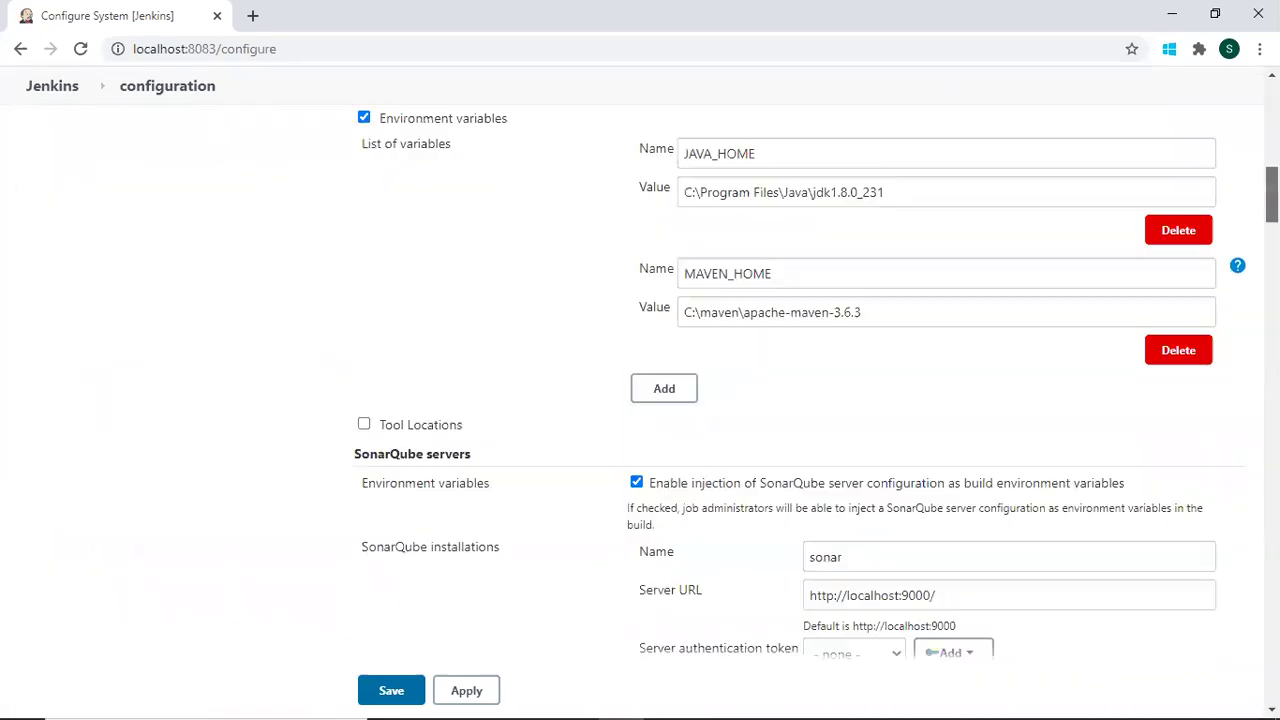
scroll(640, 400, down, 5)
scroll(640, 400, down, 10)
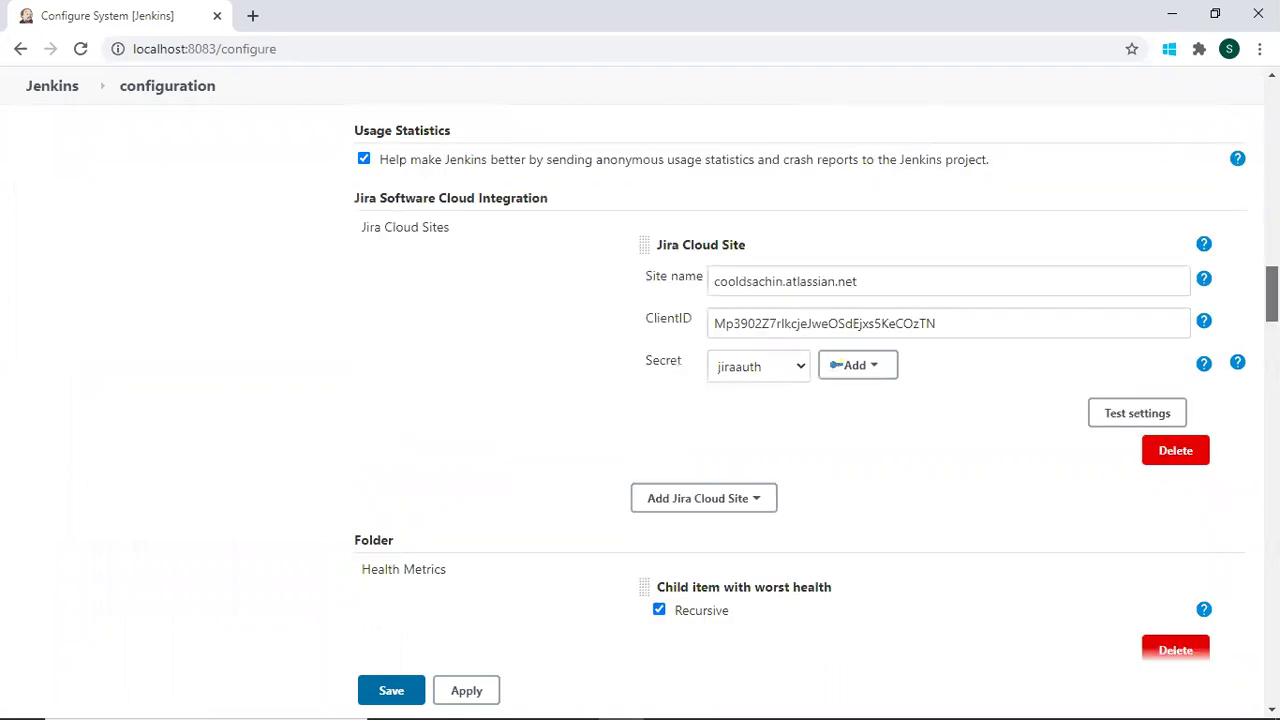
scroll(640, 400, down, 10)
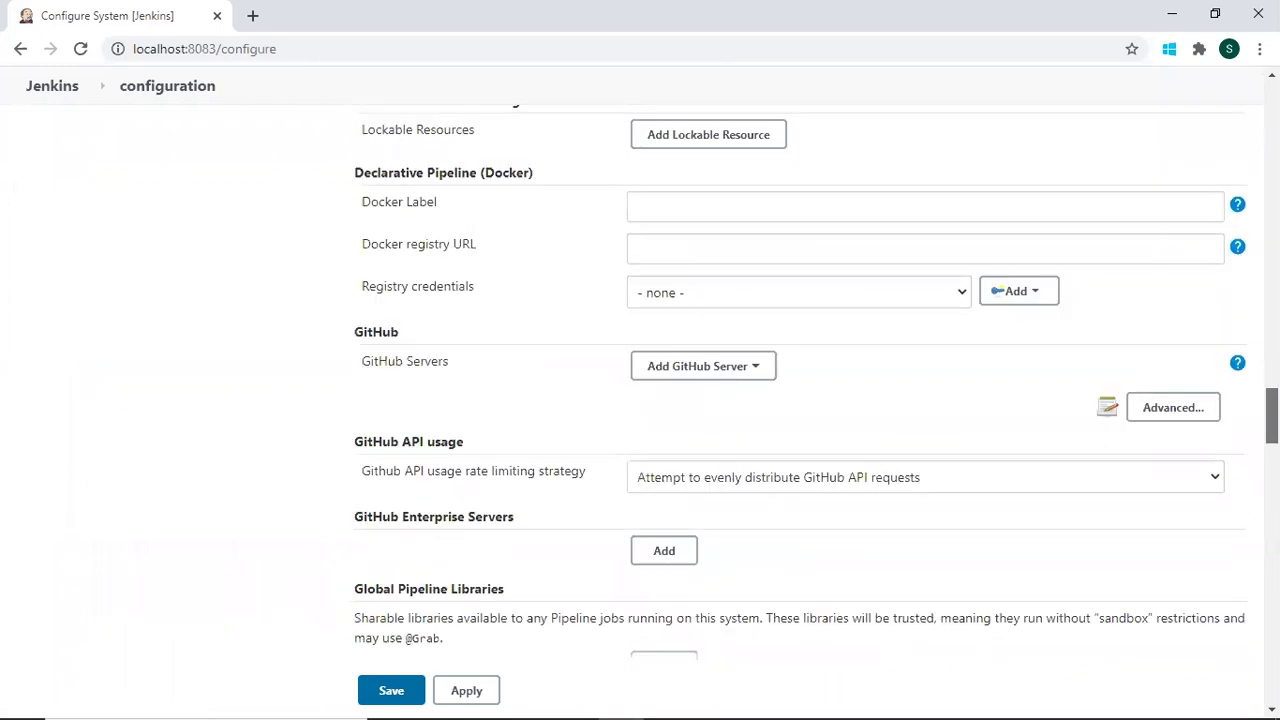
scroll(640, 400, down, 15)
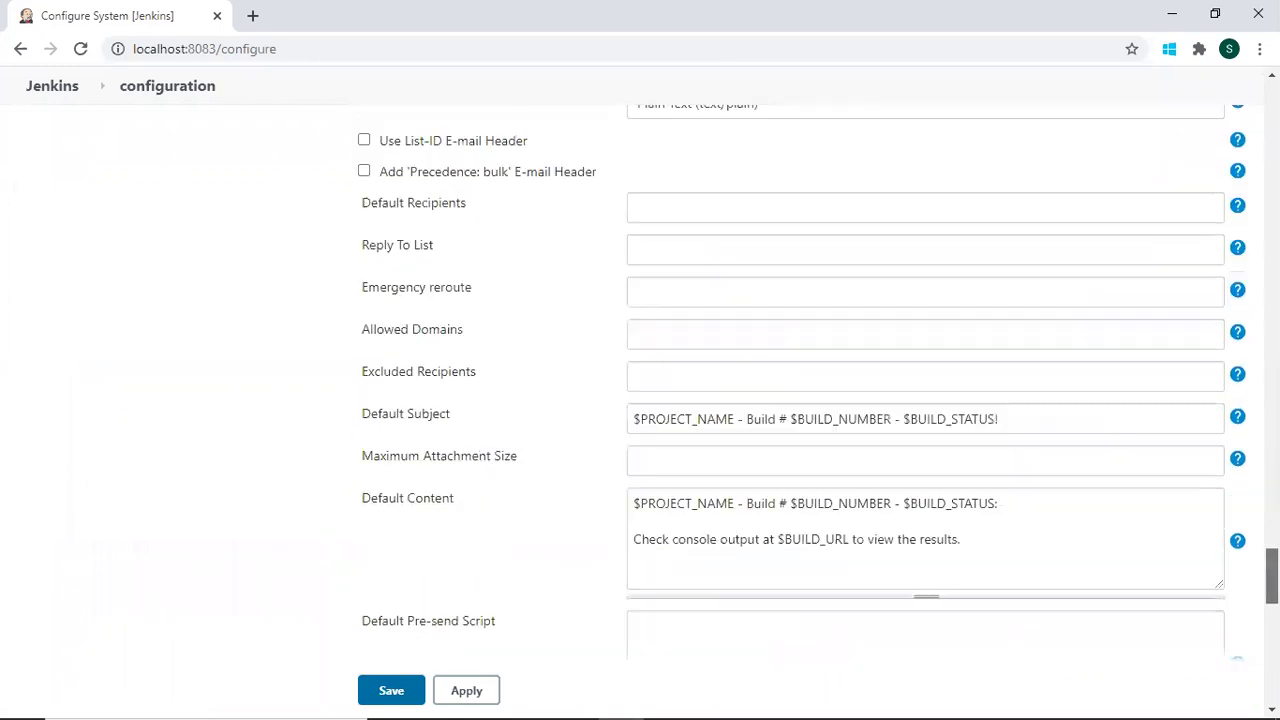
scroll(640, 400, down, 15)
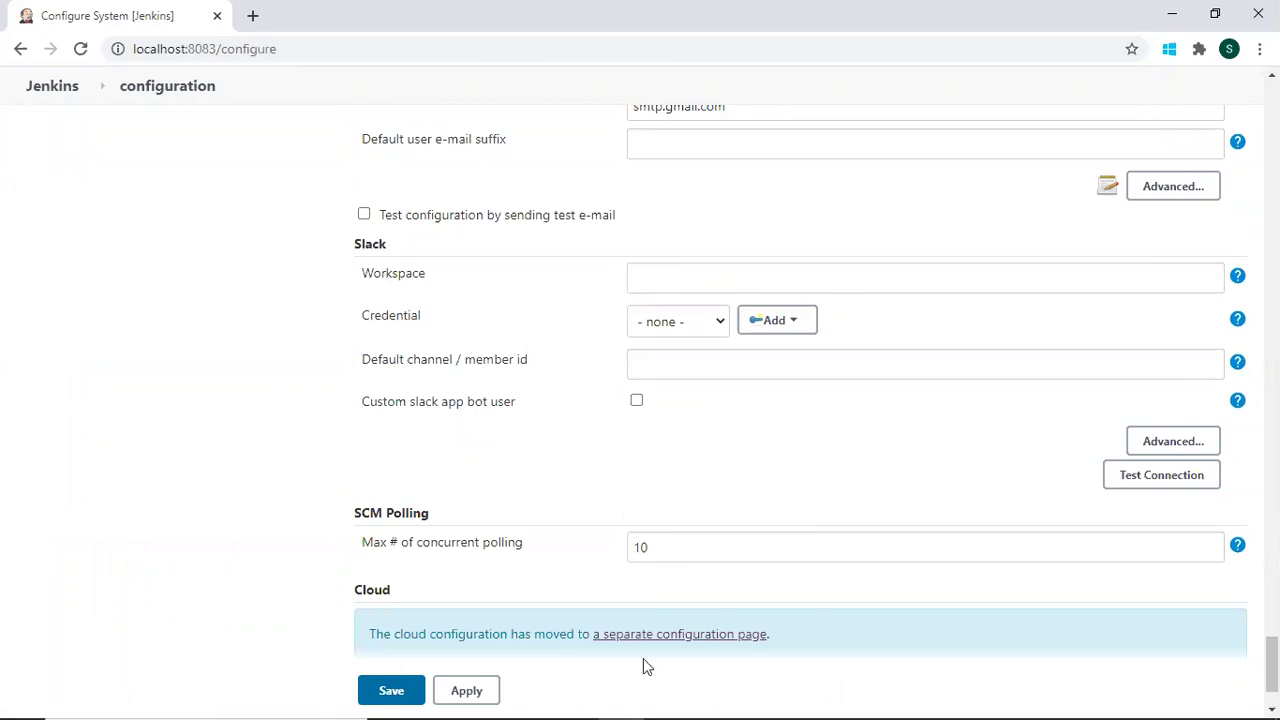
Copy the Team Subdomain value from Step 3 of Slack's Jenkins CI instructions and return to Jenkins
mouse_move(517, 705)
click(443, 700)
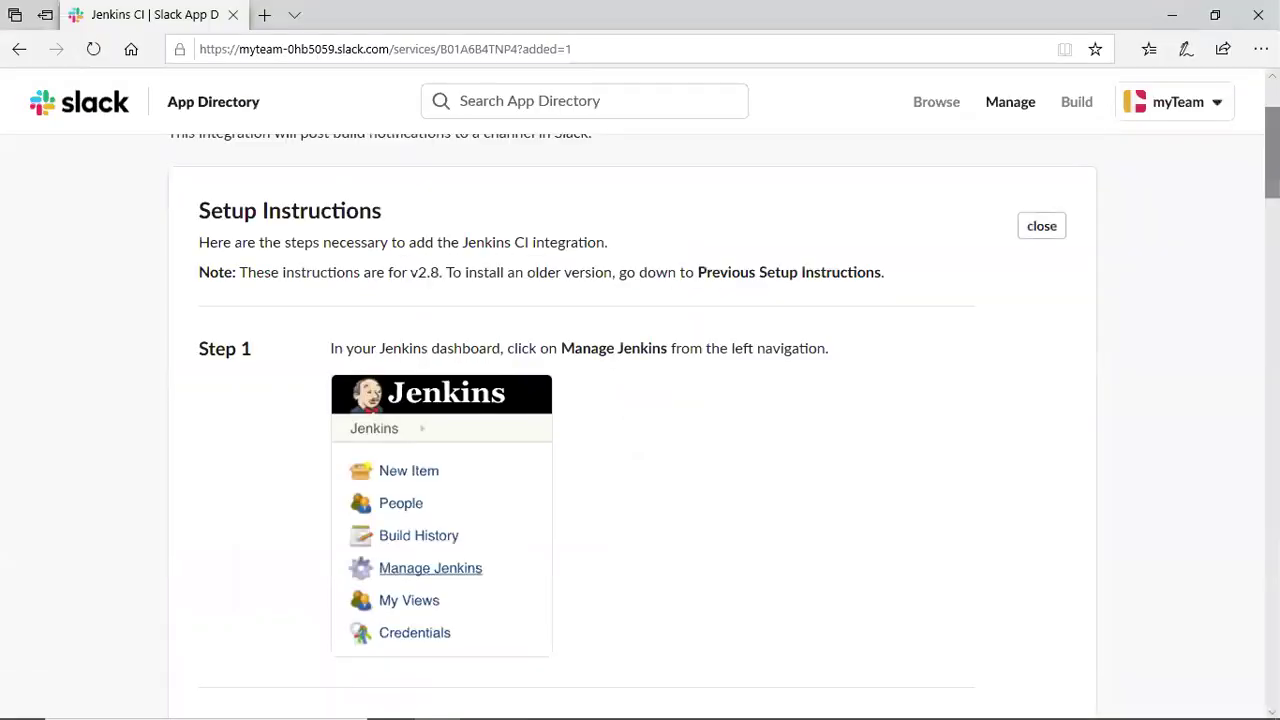
scroll(640, 420, down, 3)
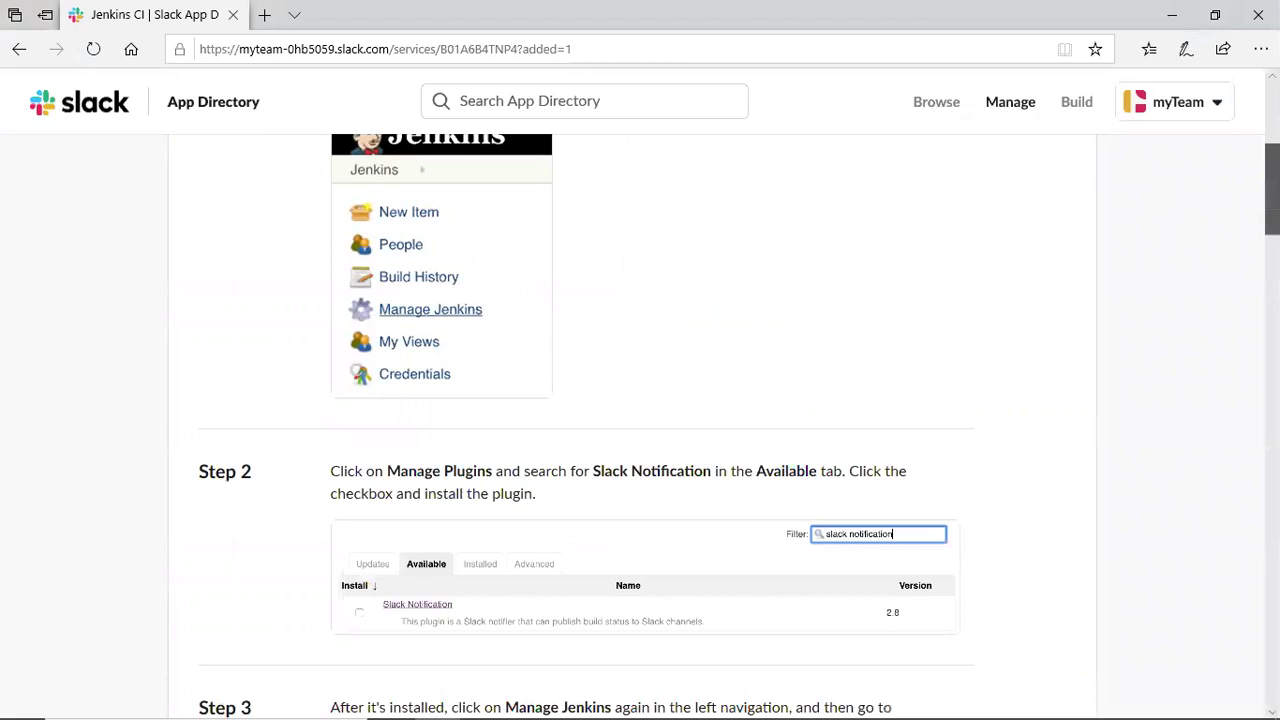
scroll(640, 420, down, 3)
scroll(640, 420, down, 3)
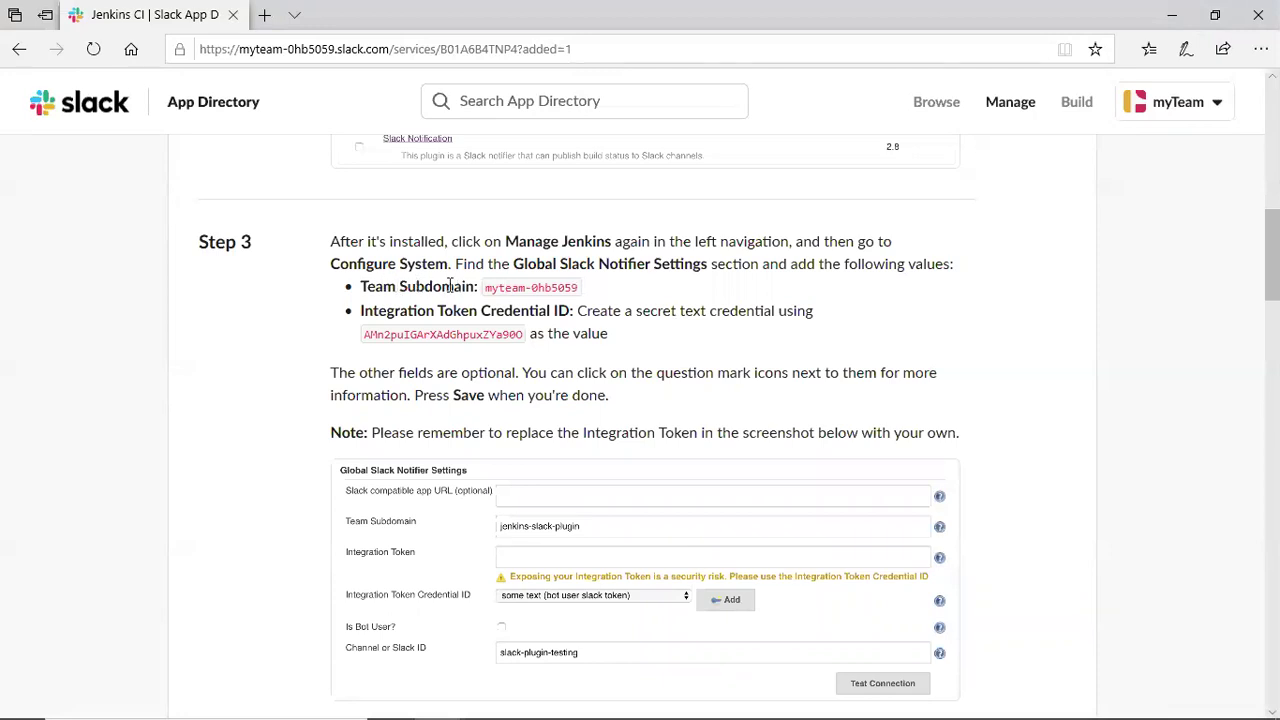
drag(484, 290, 580, 291)
key(ctrl+c)
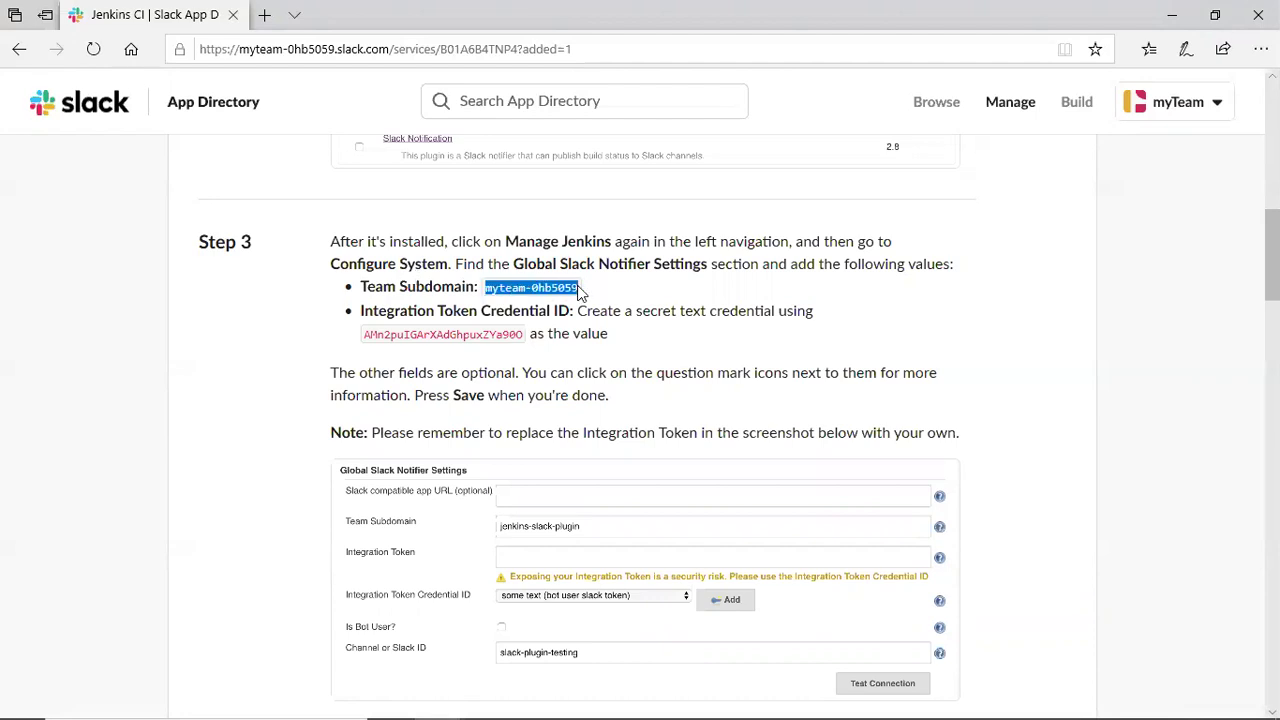
key(alt+Tab)
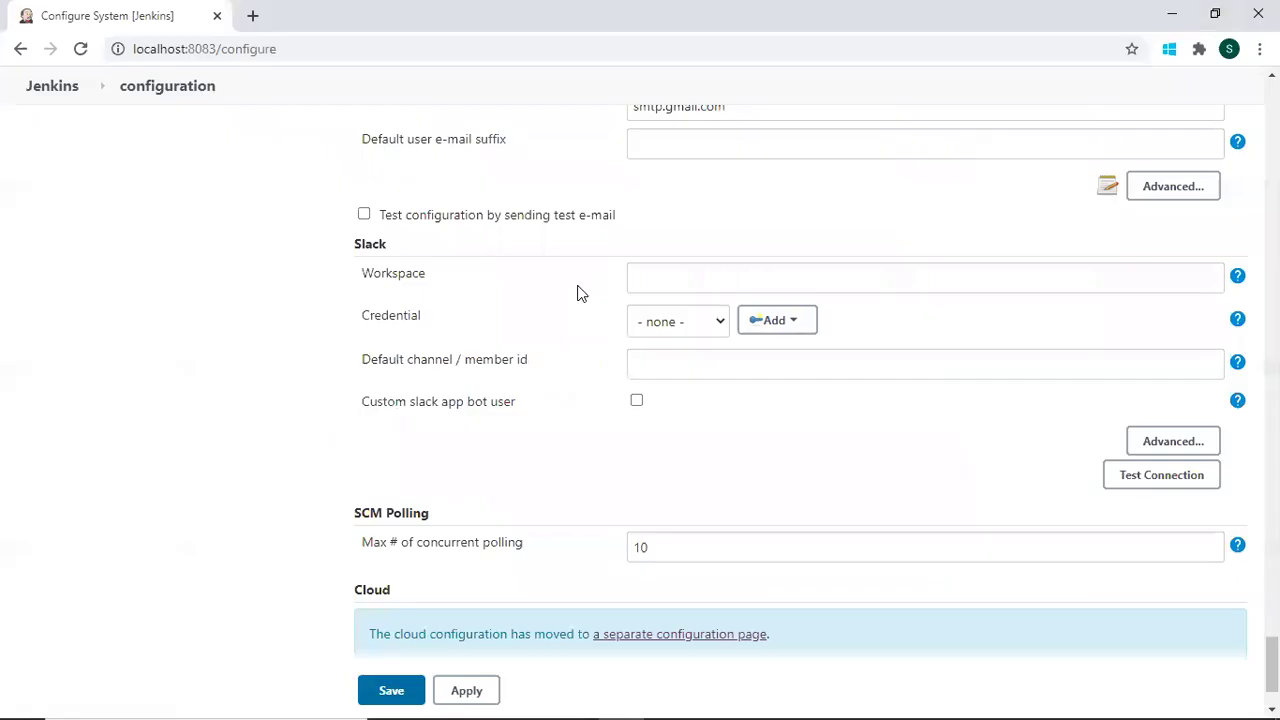
Paste the team subdomain myteam-0hb5059 into the Slack Workspace field and show the Credential help
click(718, 277)
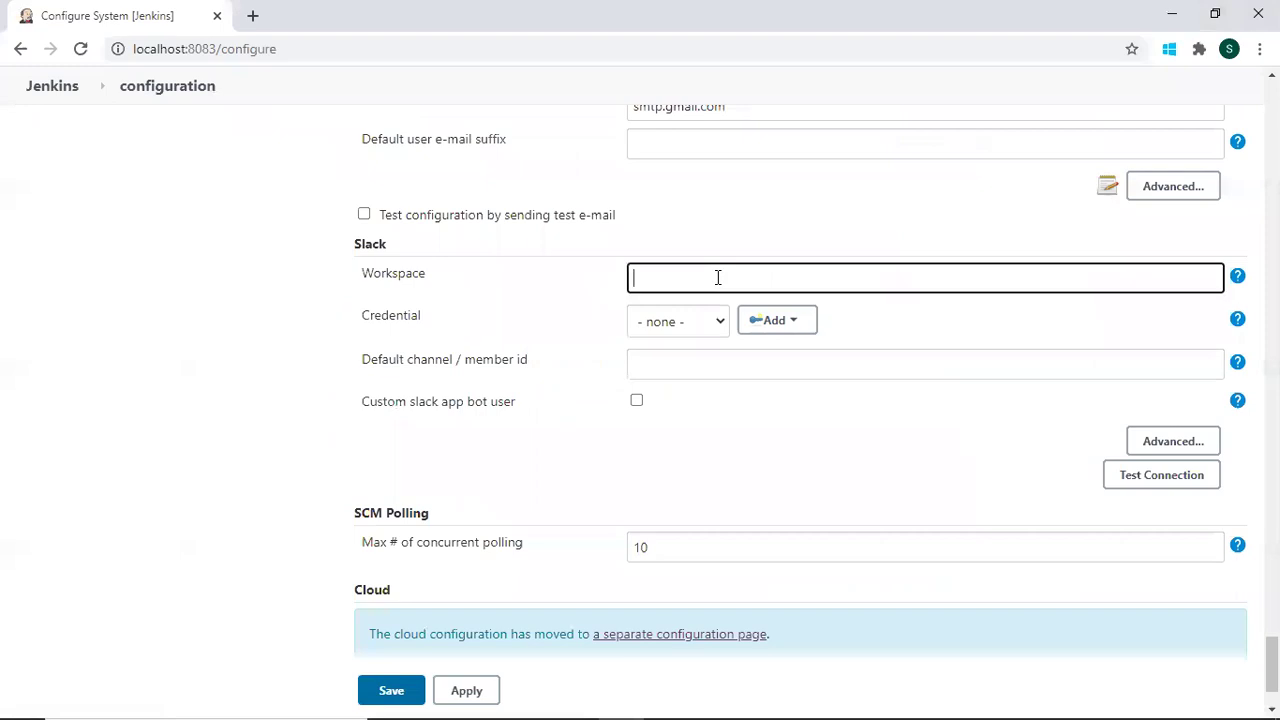
key(ctrl+v)
click(1237, 320)
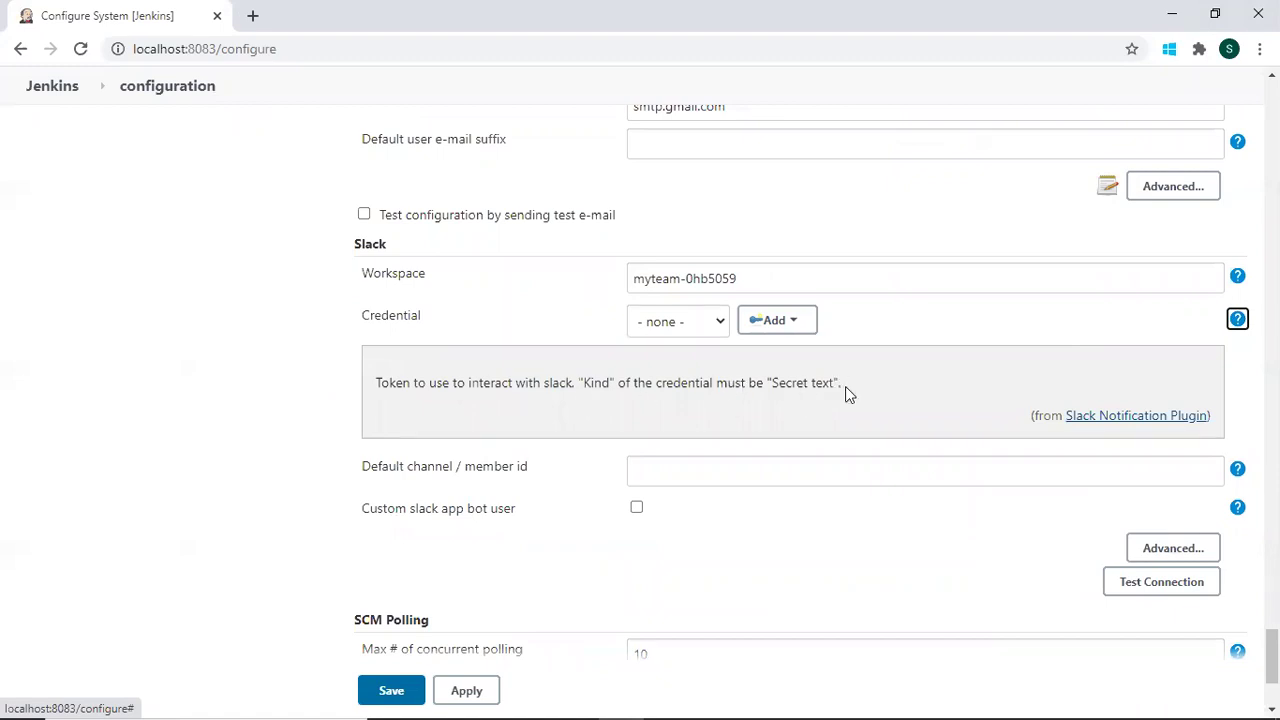
Start a new Jenkins-store credential for Slack and set its kind to Secret text
click(787, 322)
click(787, 352)
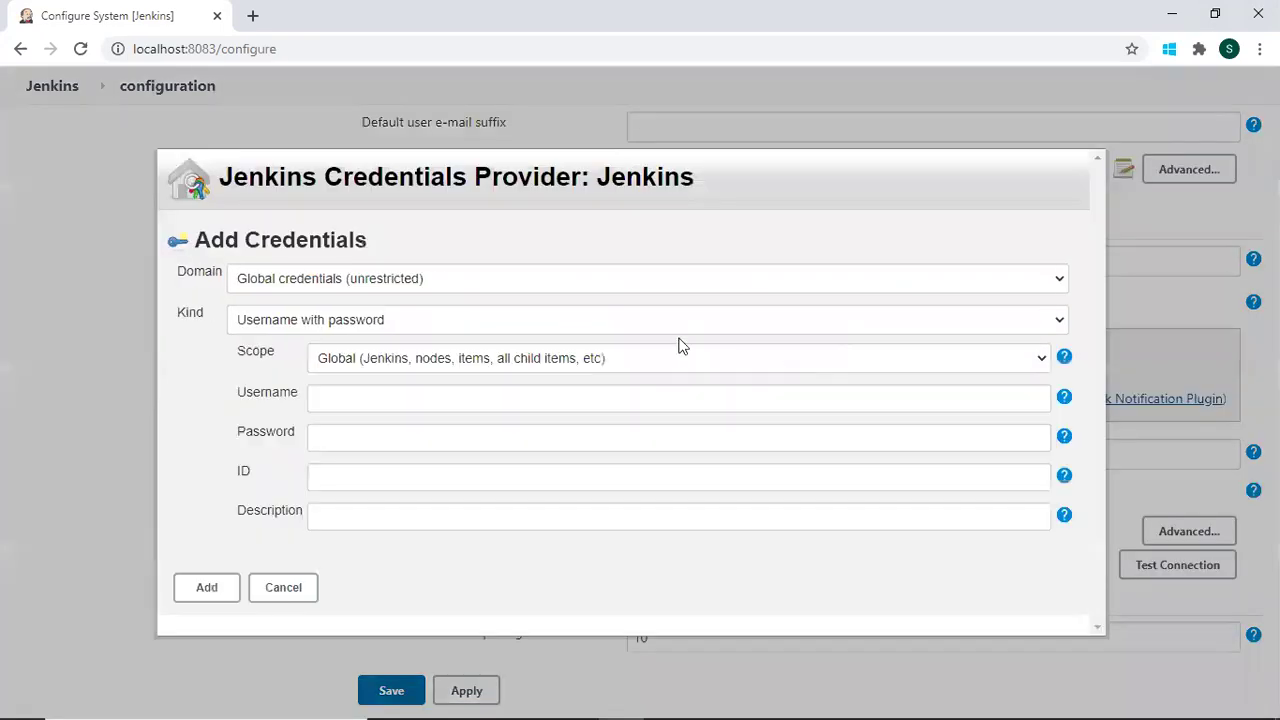
click(583, 321)
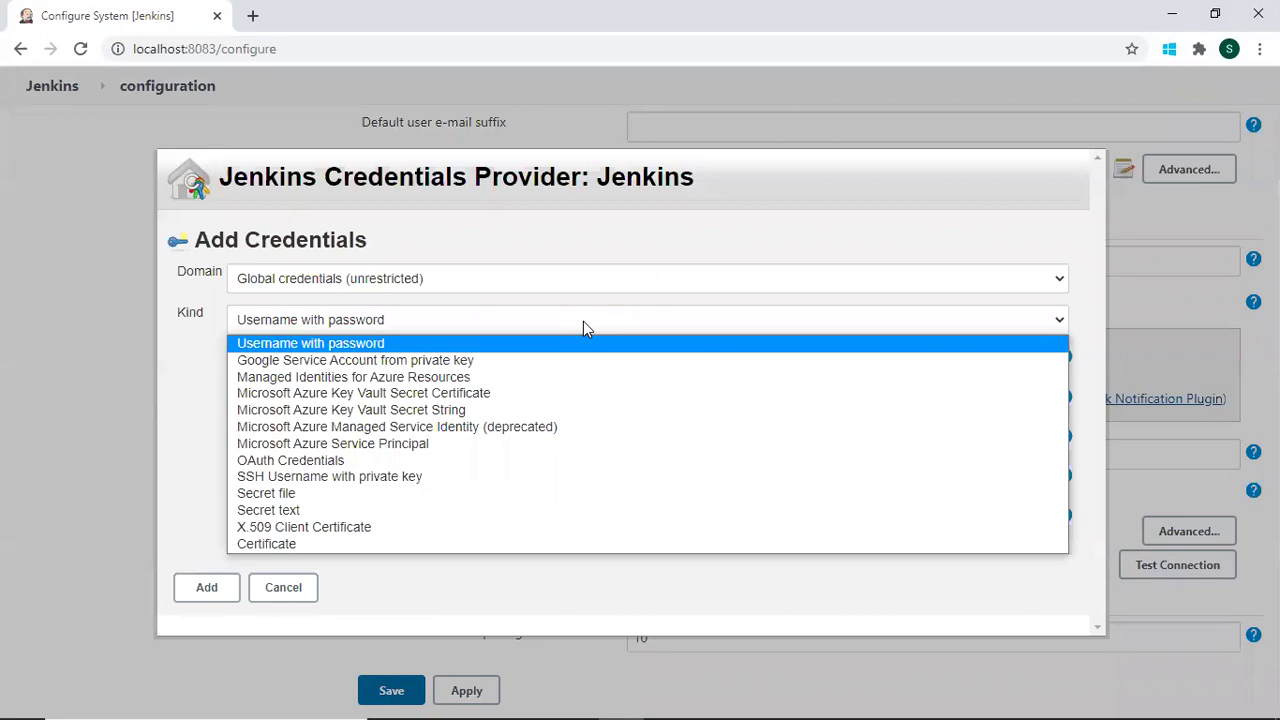
click(296, 515)
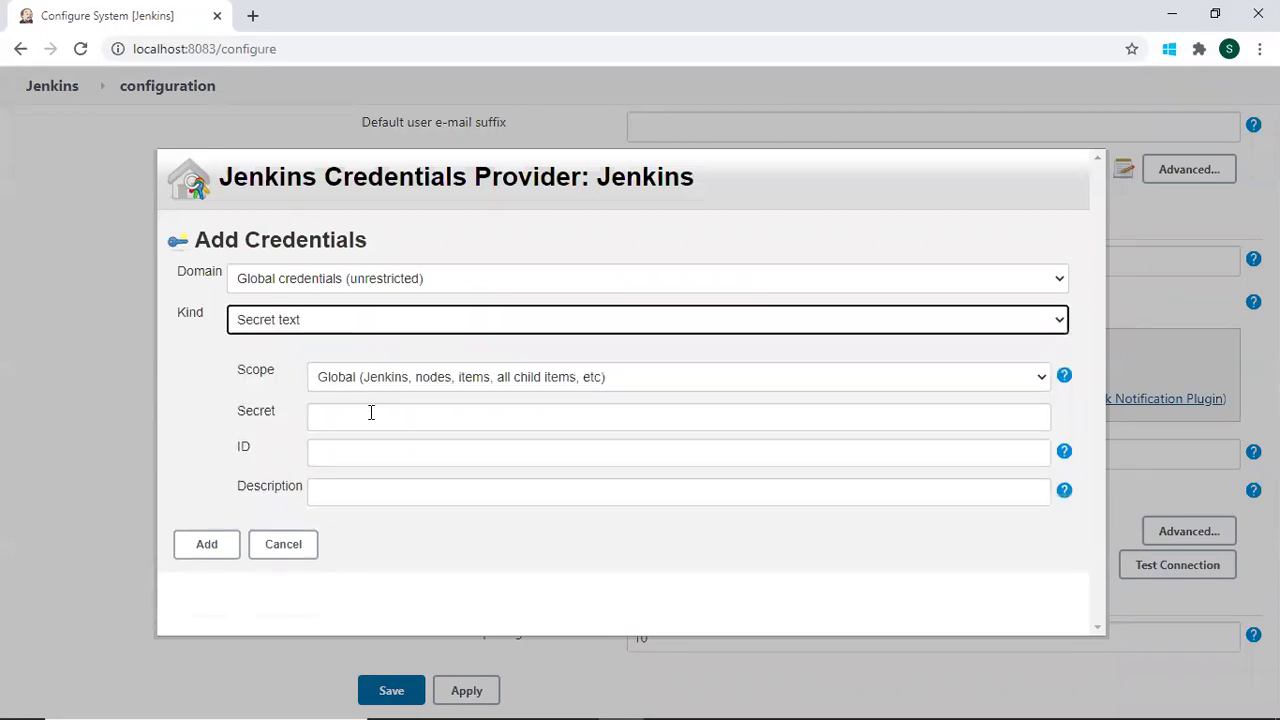
Copy the integration token from the Slack setup instructions
key(alt+Tab)
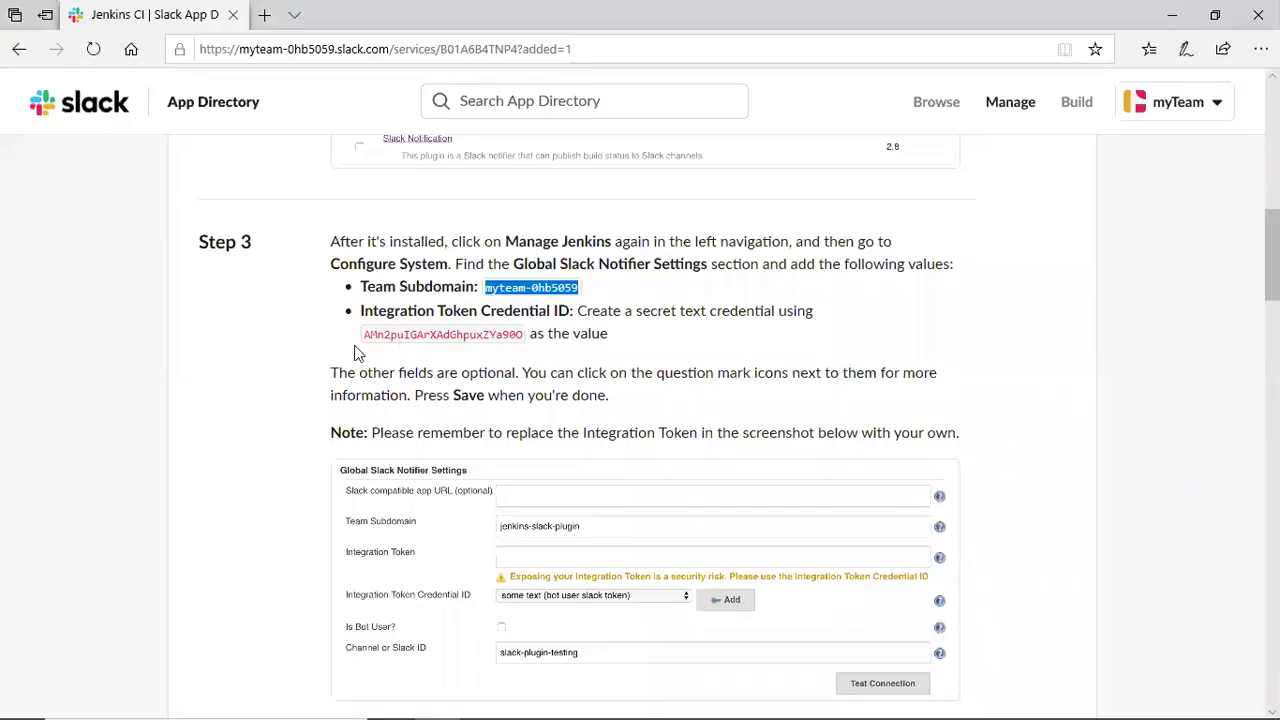
drag(366, 338, 527, 333)
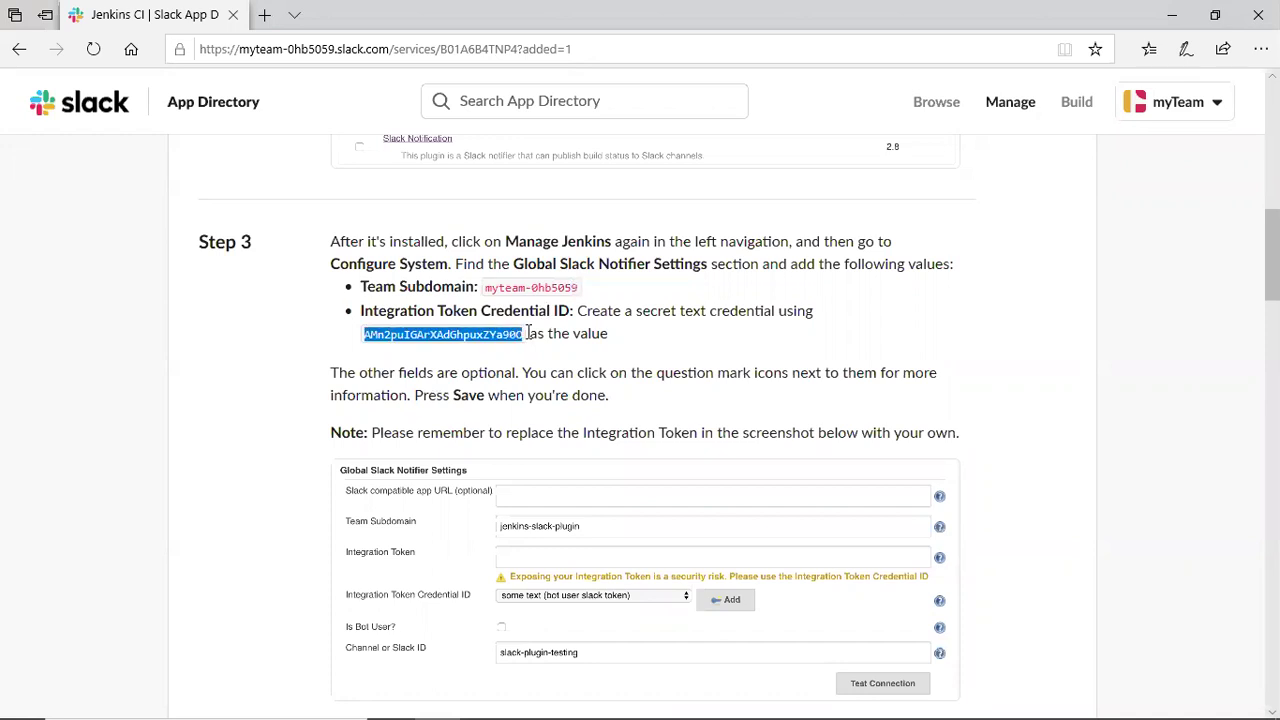
key(alt+Tab)
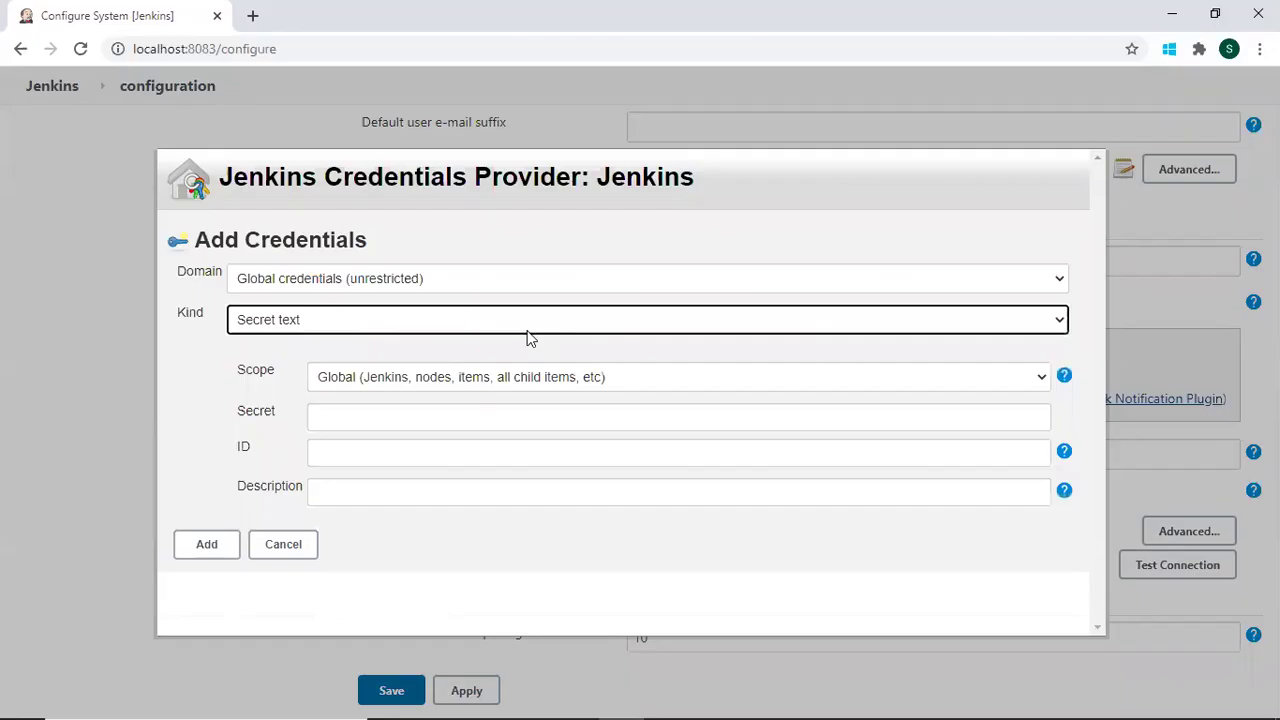
Add the pasted Slack token as a Secret text credential with ID slack_token and description 'slack token'
click(502, 423)
key(ctrl+v)
click(502, 452)
text(slack_token)
key(Tab)
text(slack toke)
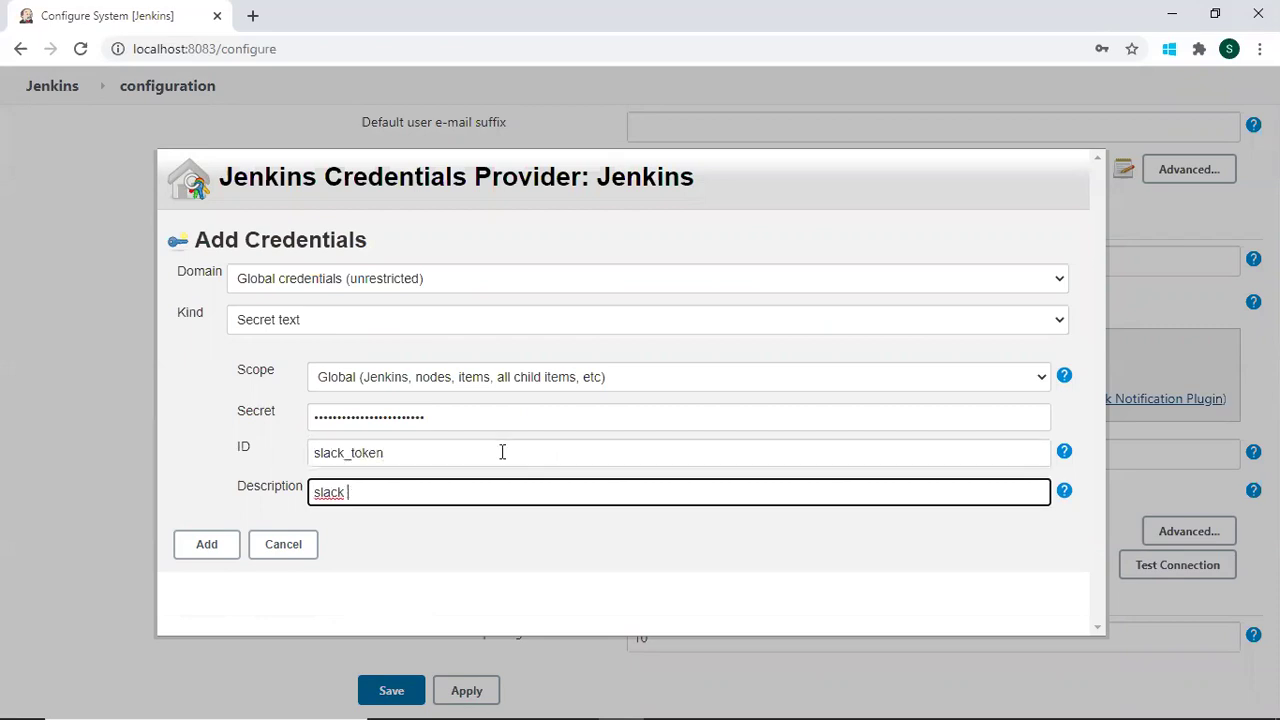
text(n)
click(218, 550)
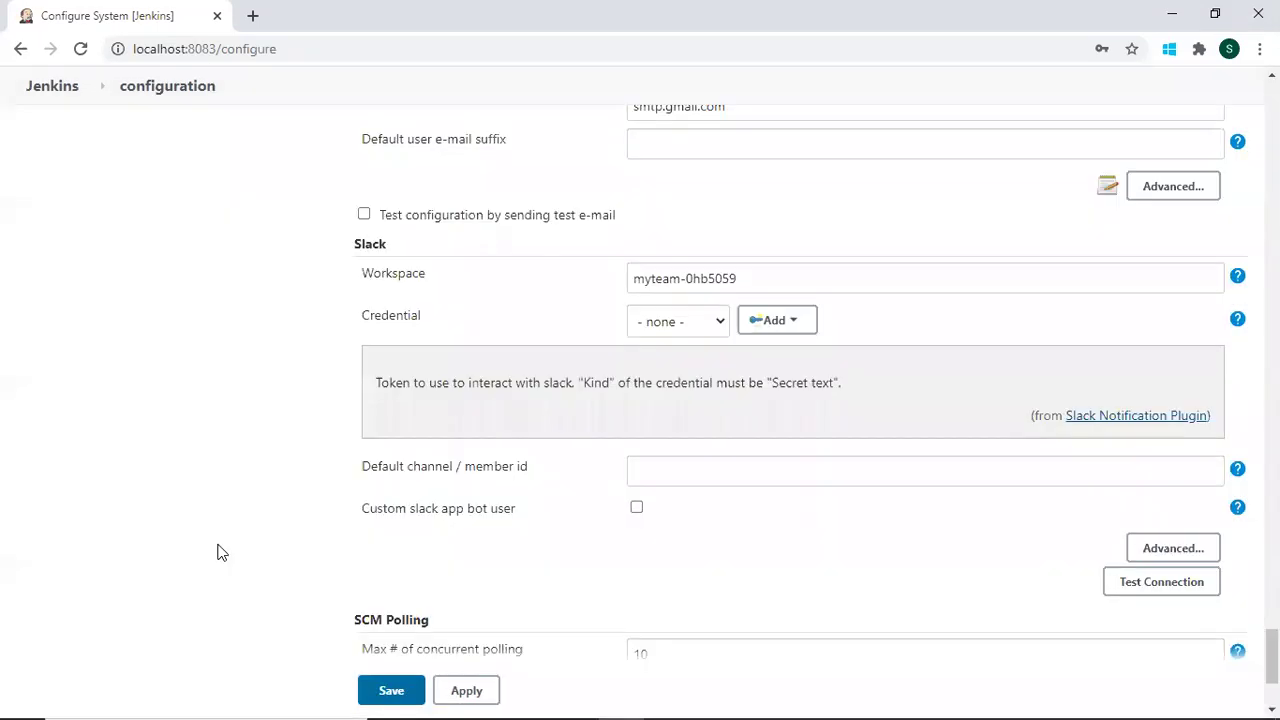
Use the slack token credential, set default channel #automation, tick custom bot user, and test the connection
click(712, 326)
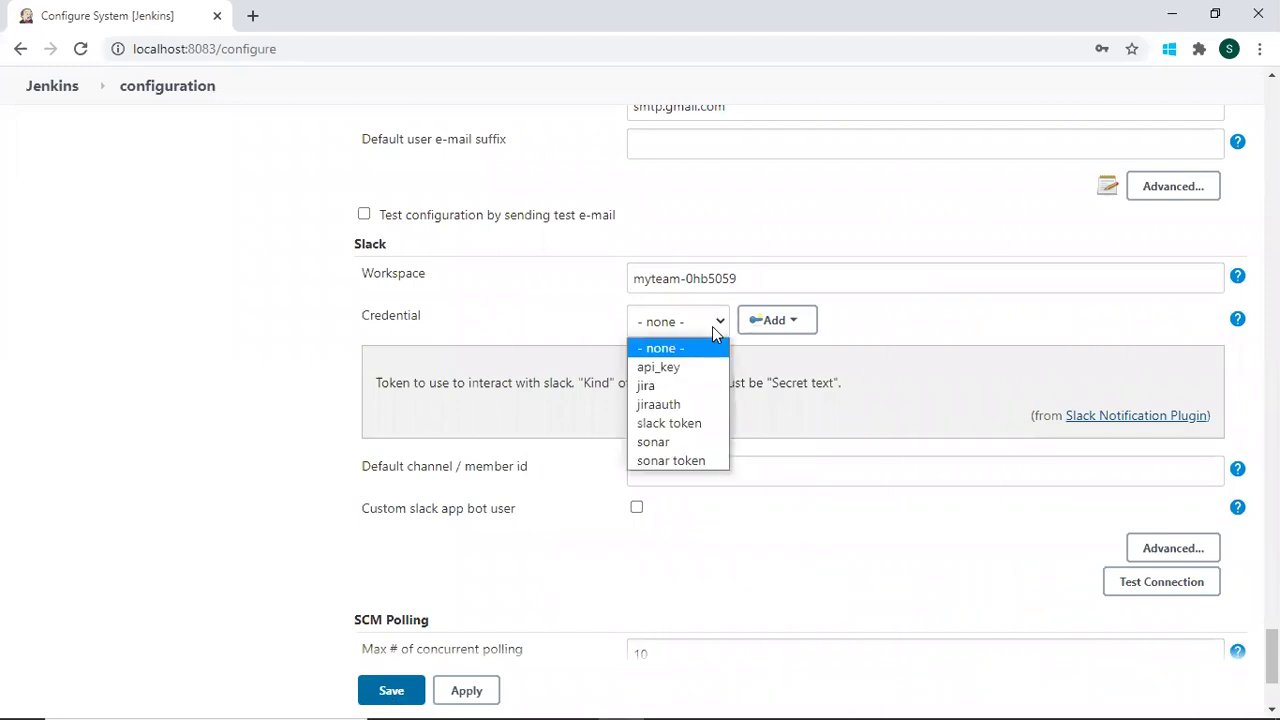
click(703, 424)
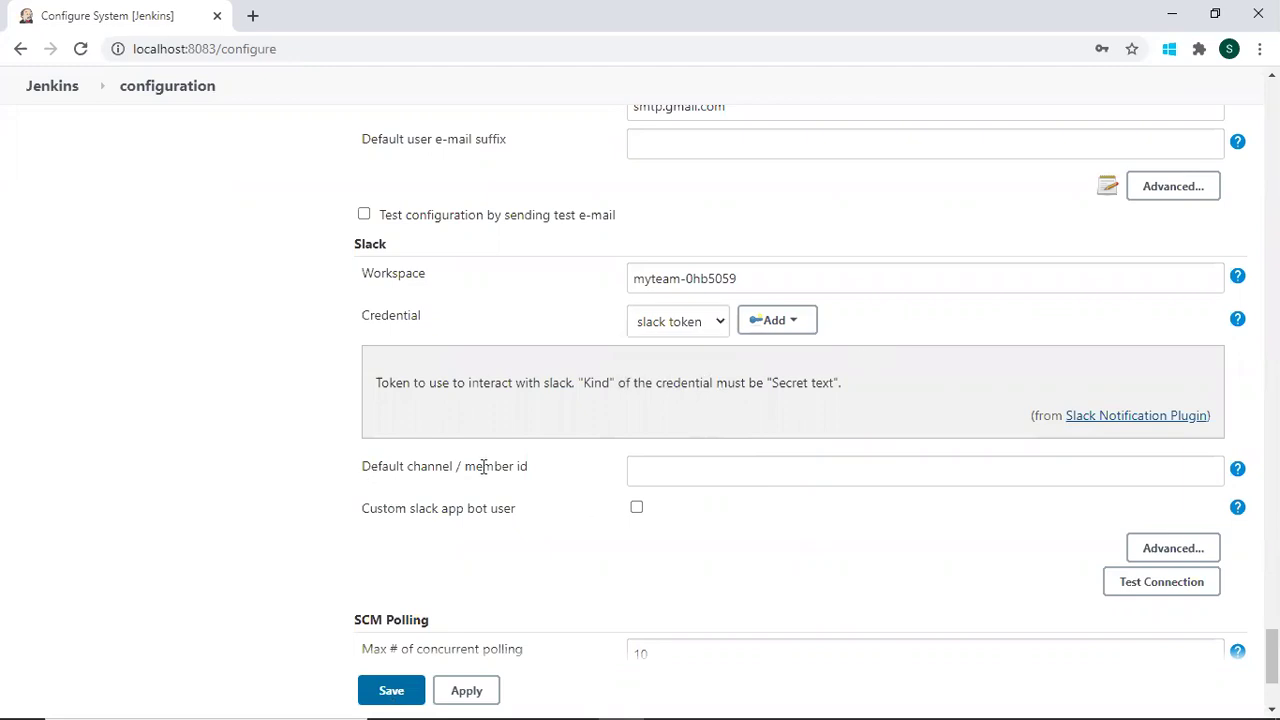
click(661, 467)
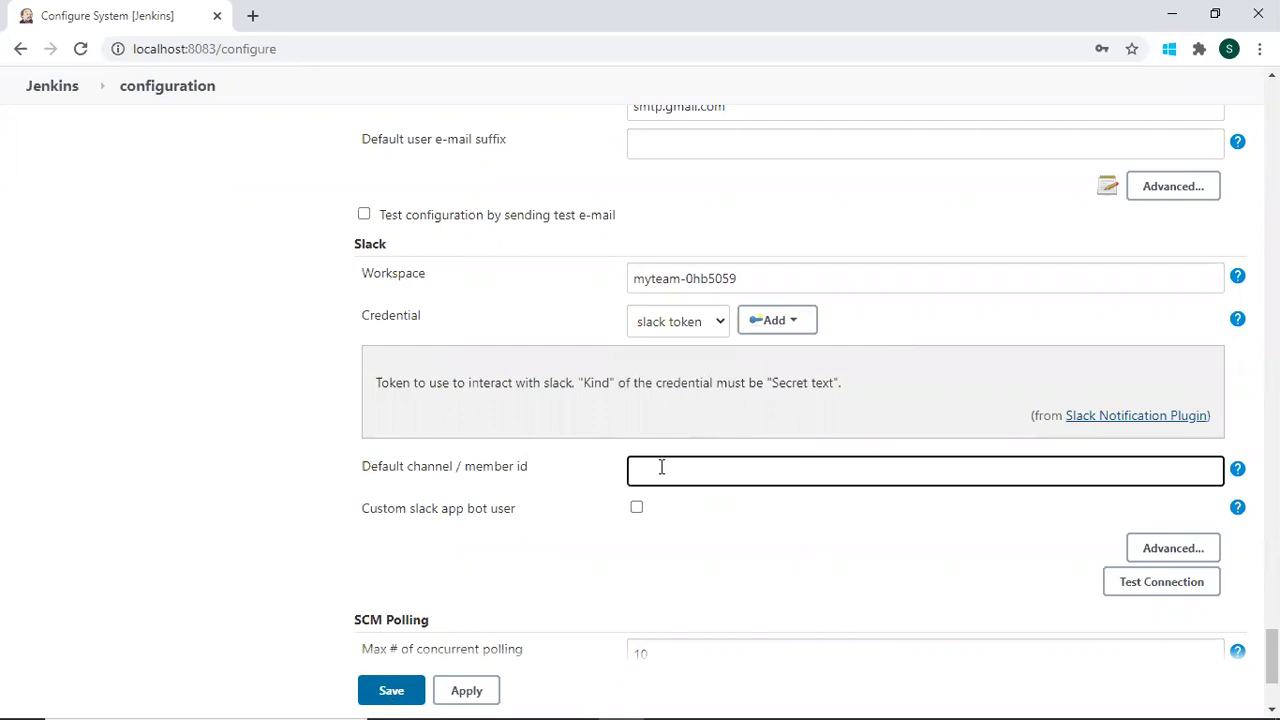
text(#automation)
click(637, 507)
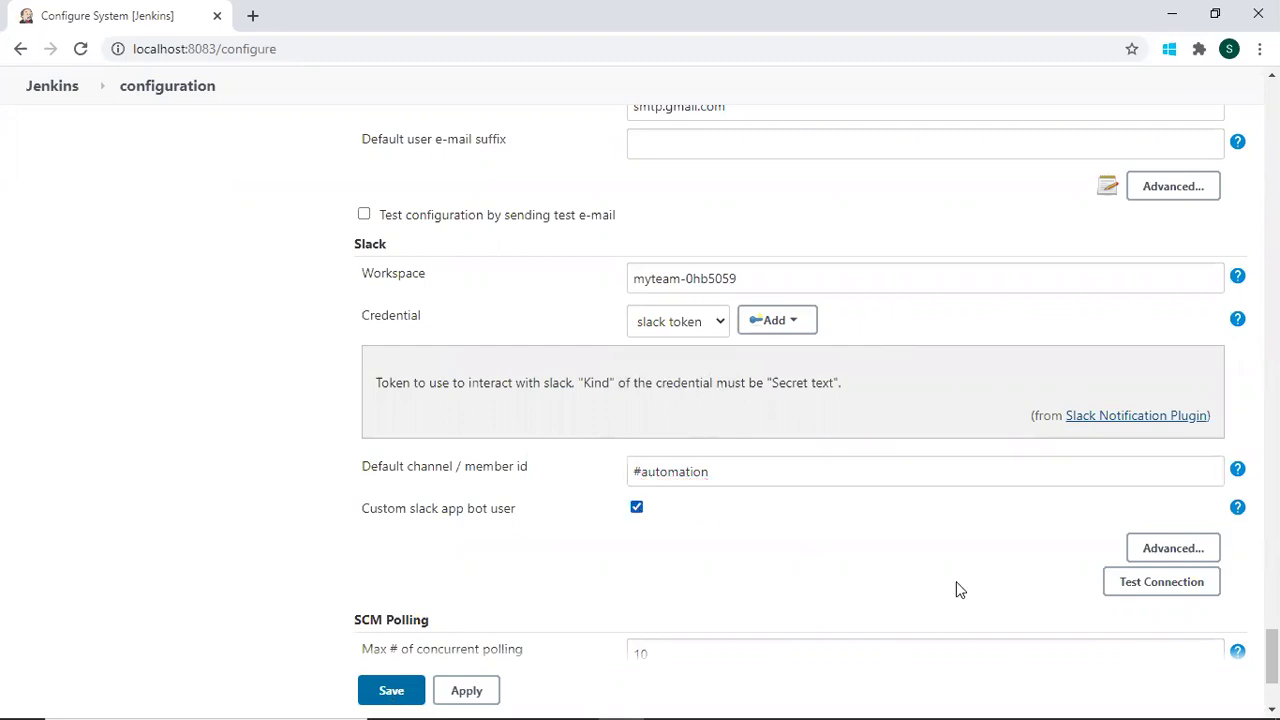
click(1141, 586)
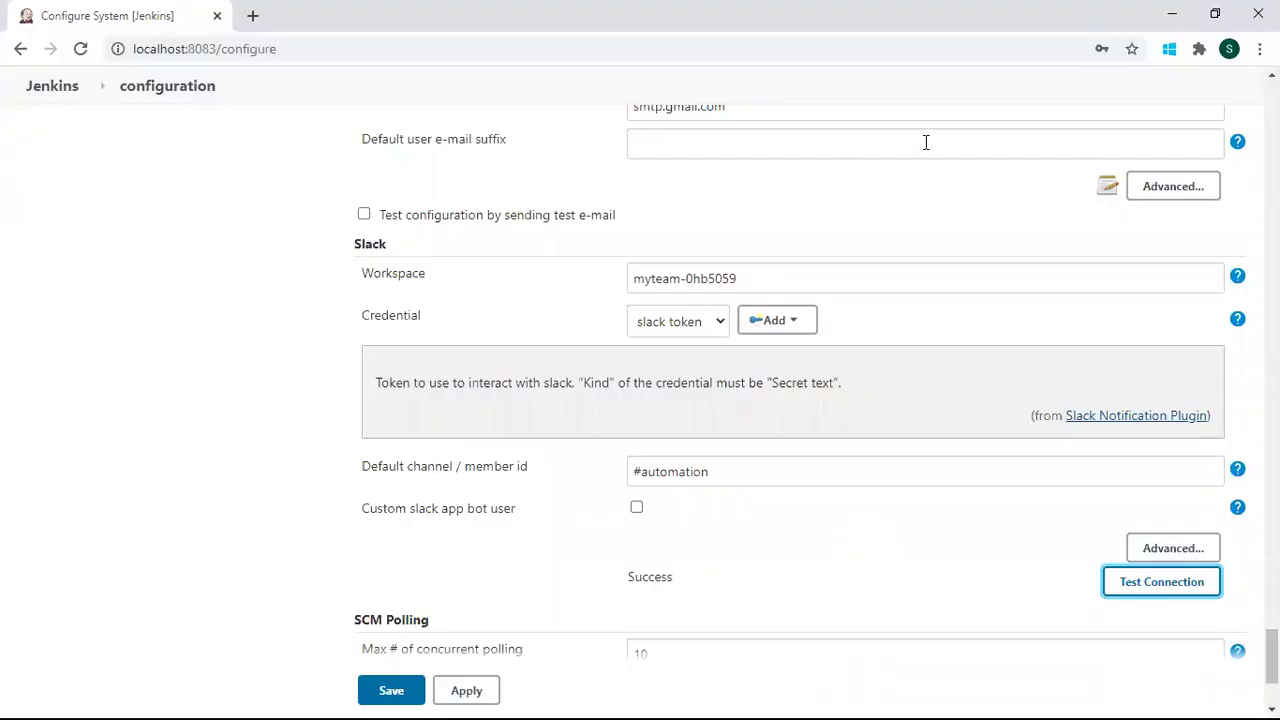
Rerun the Slack connection test until it reports Success, then hide the Credential help
click(1140, 586)
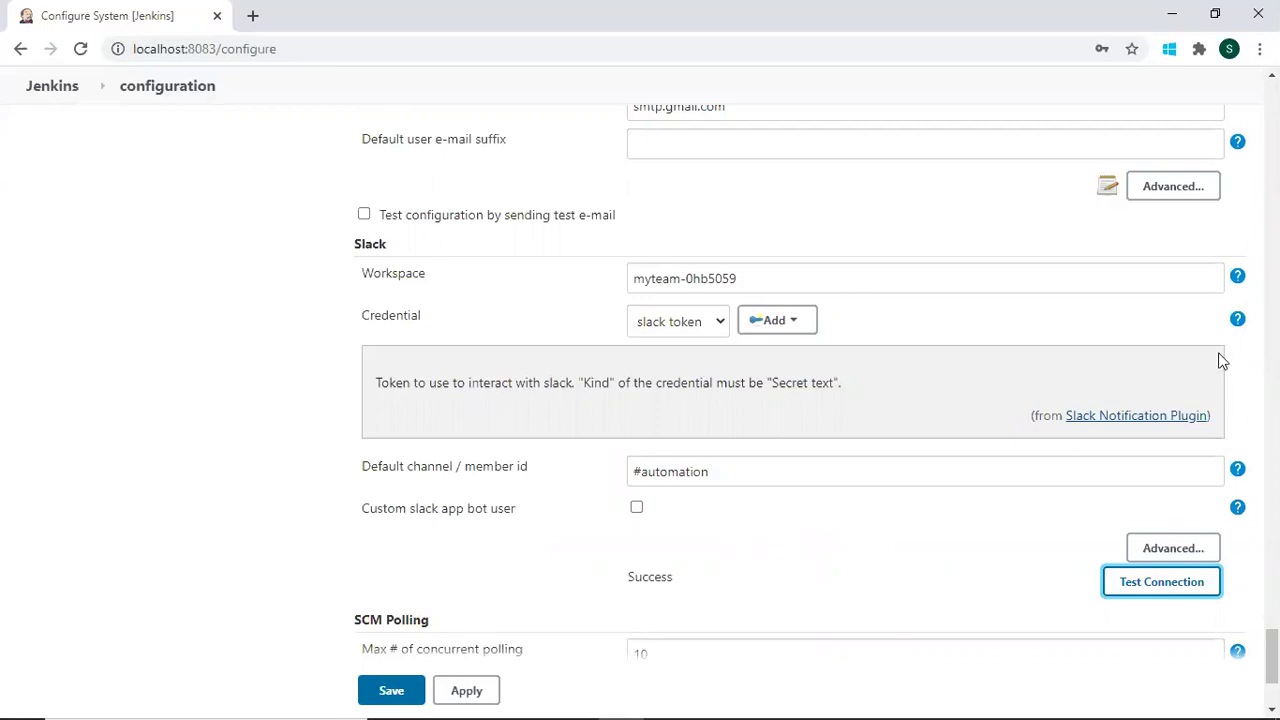
click(1237, 320)
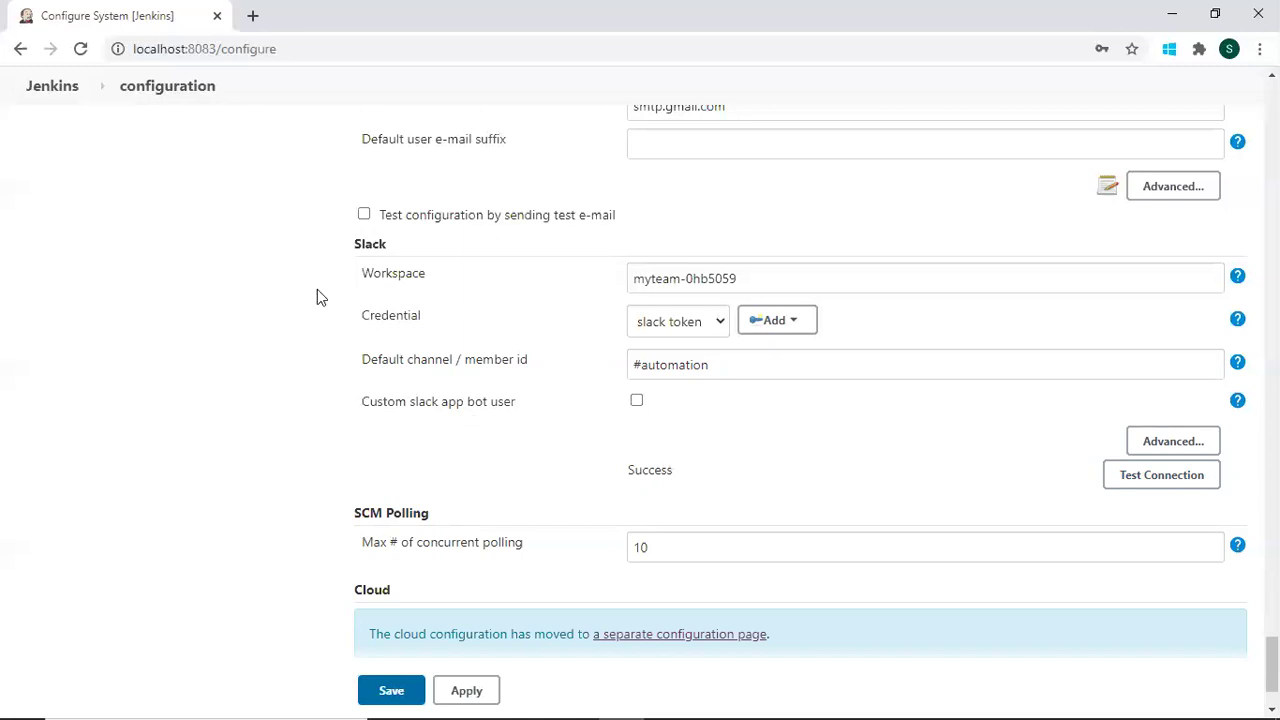
Stay on the page at the leave prompt, then apply and save the Slack configuration
click(53, 88)
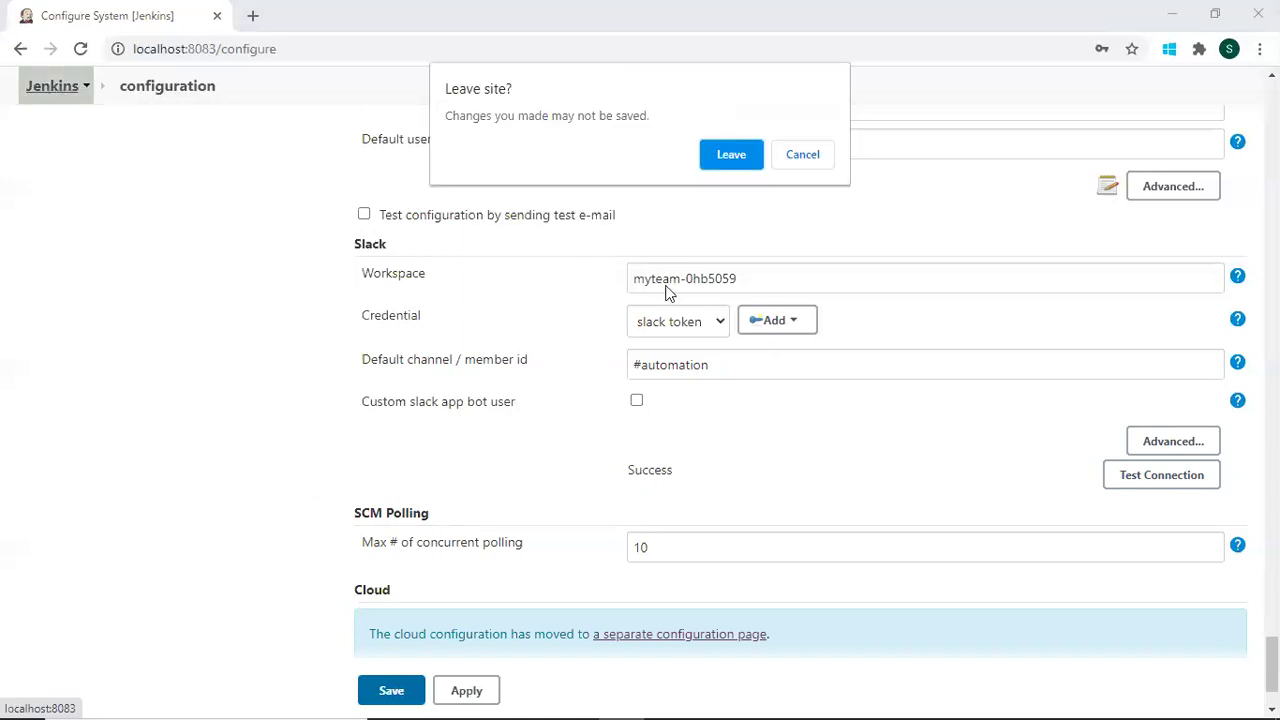
click(803, 157)
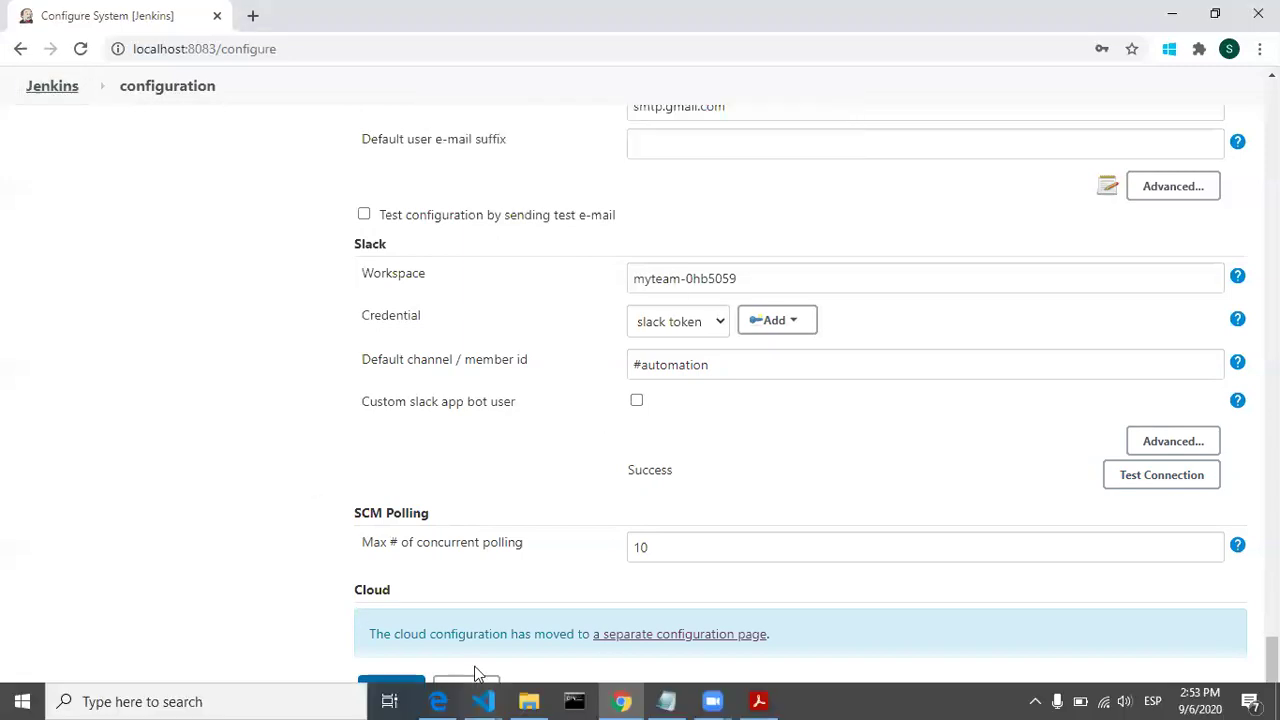
click(470, 693)
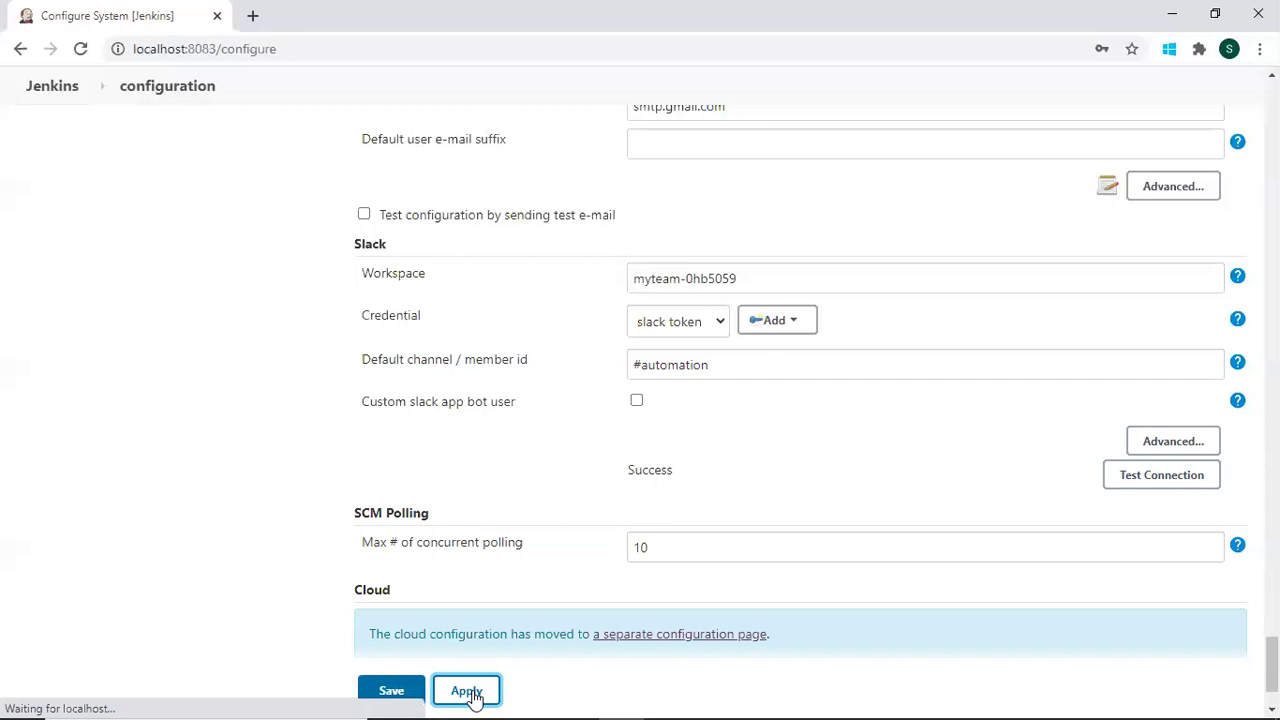
click(383, 694)
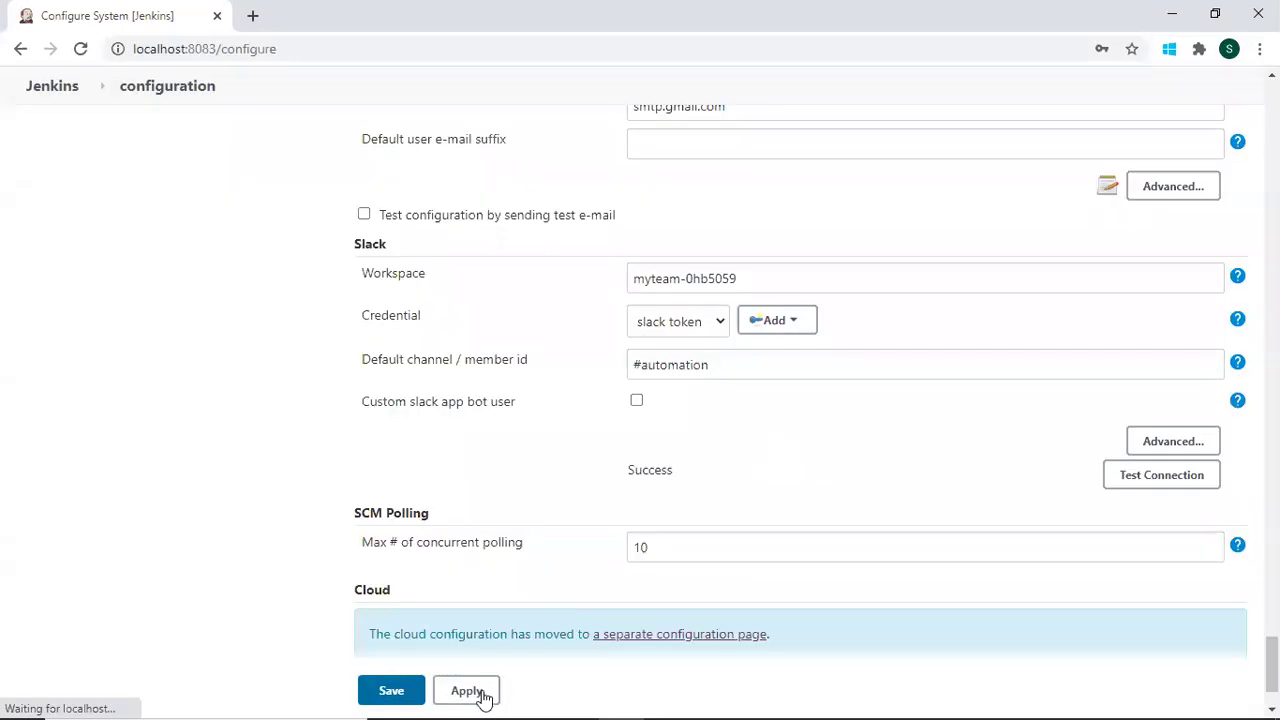
click(466, 691)
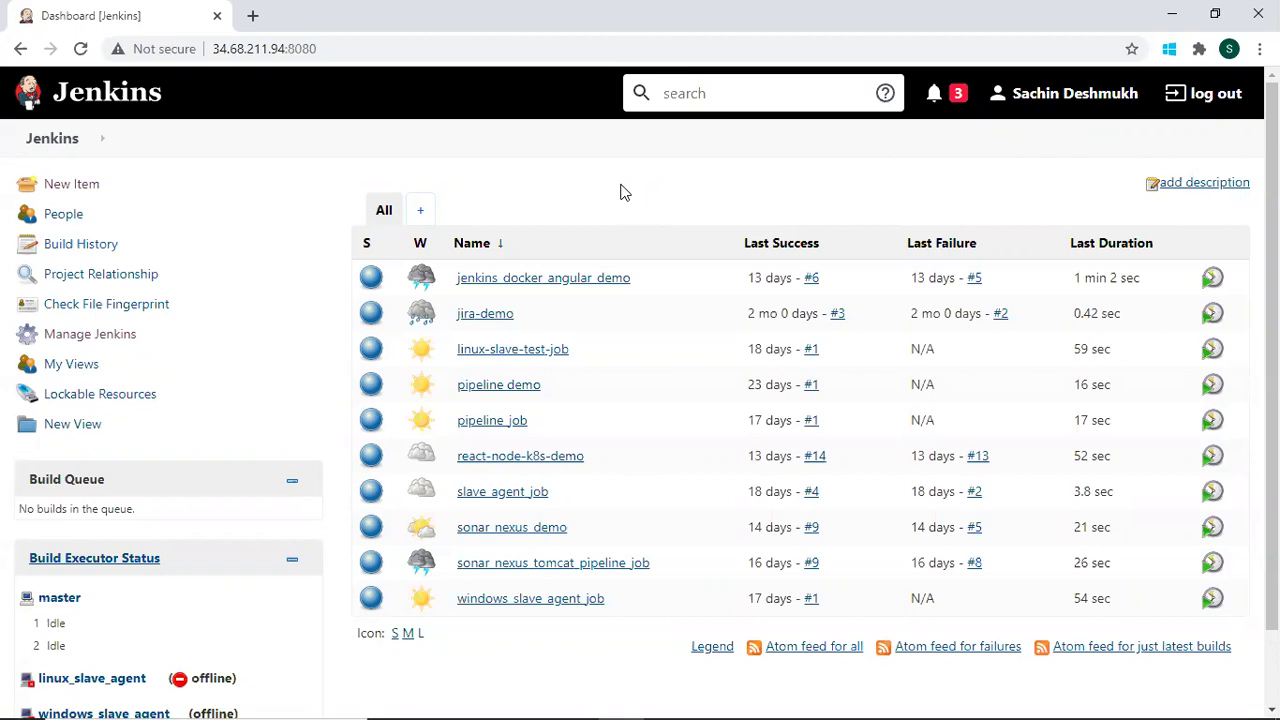
Start a new Freestyle project item named slack-freestyle-demo
click(78, 195)
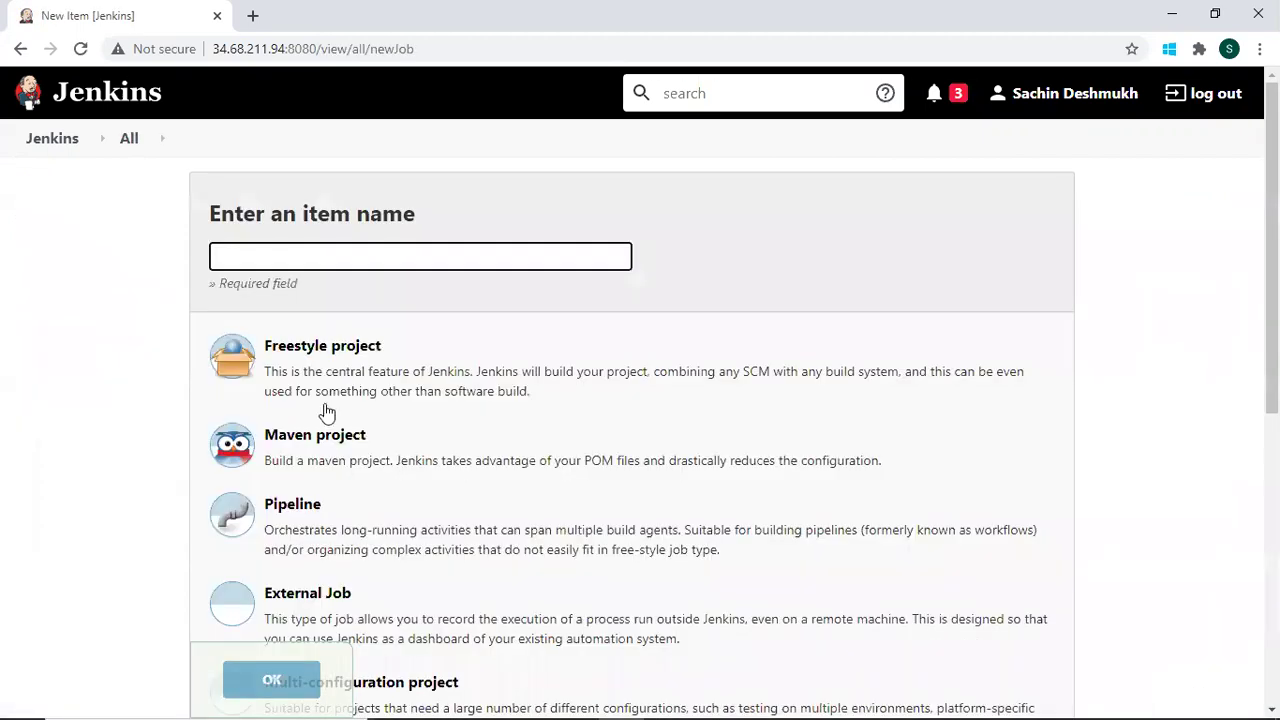
click(326, 392)
click(326, 254)
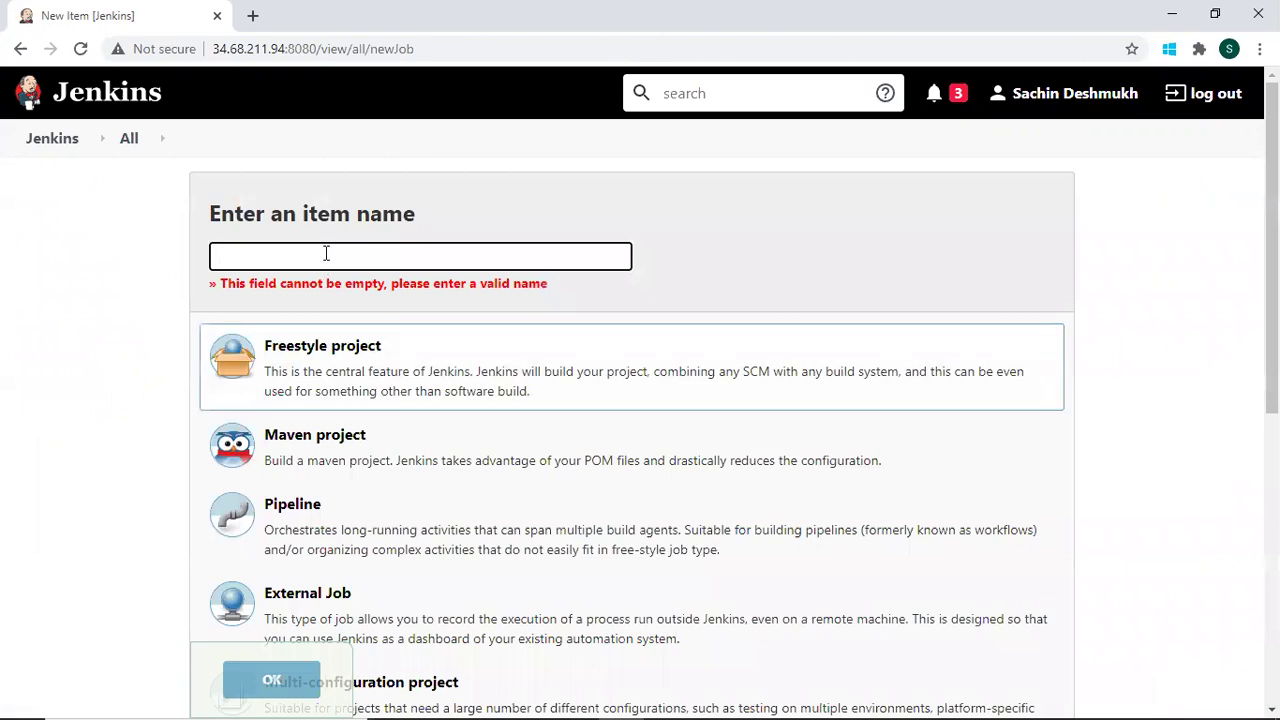
text(slac)
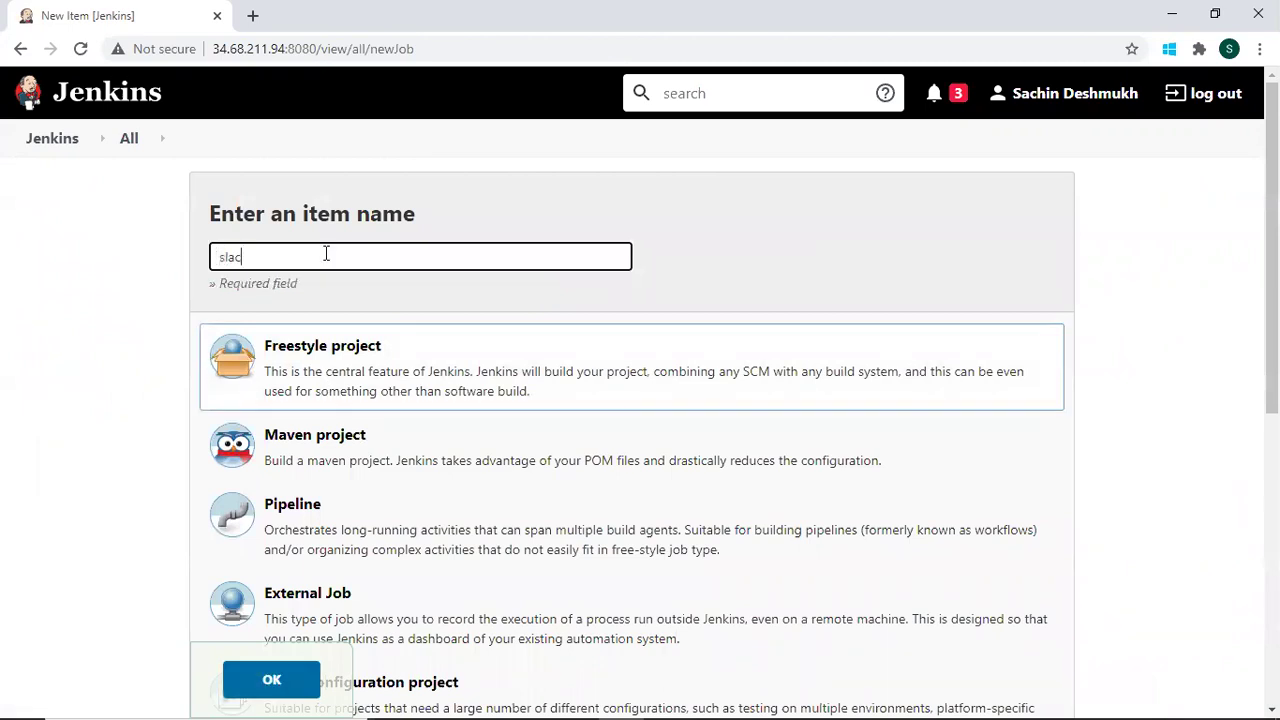
text(k.free)
key(BackSpace)
key(BackSpace)
key(BackSpace)
key(BackSpace)
key(BackSpace)
text(-fress)
key(BackSpace)
text(estyle-demo)
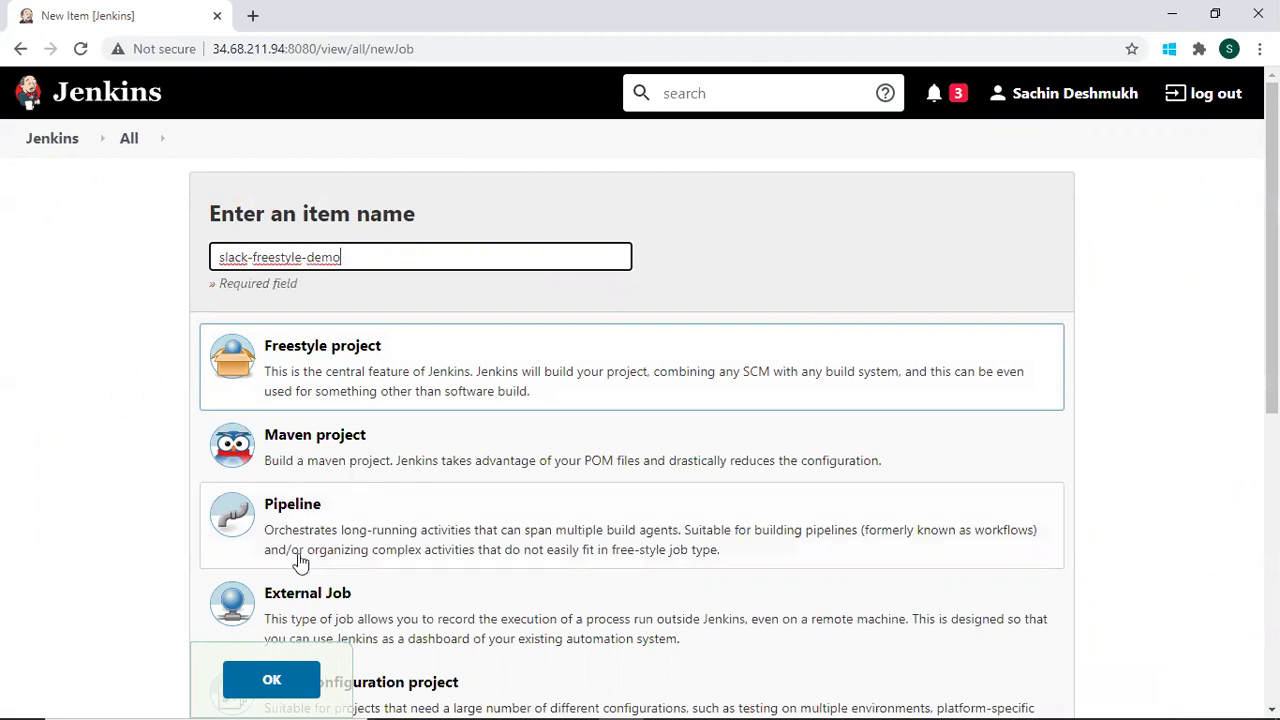
Confirm creation of the slack-freestyle-demo Freestyle project
click(268, 688)
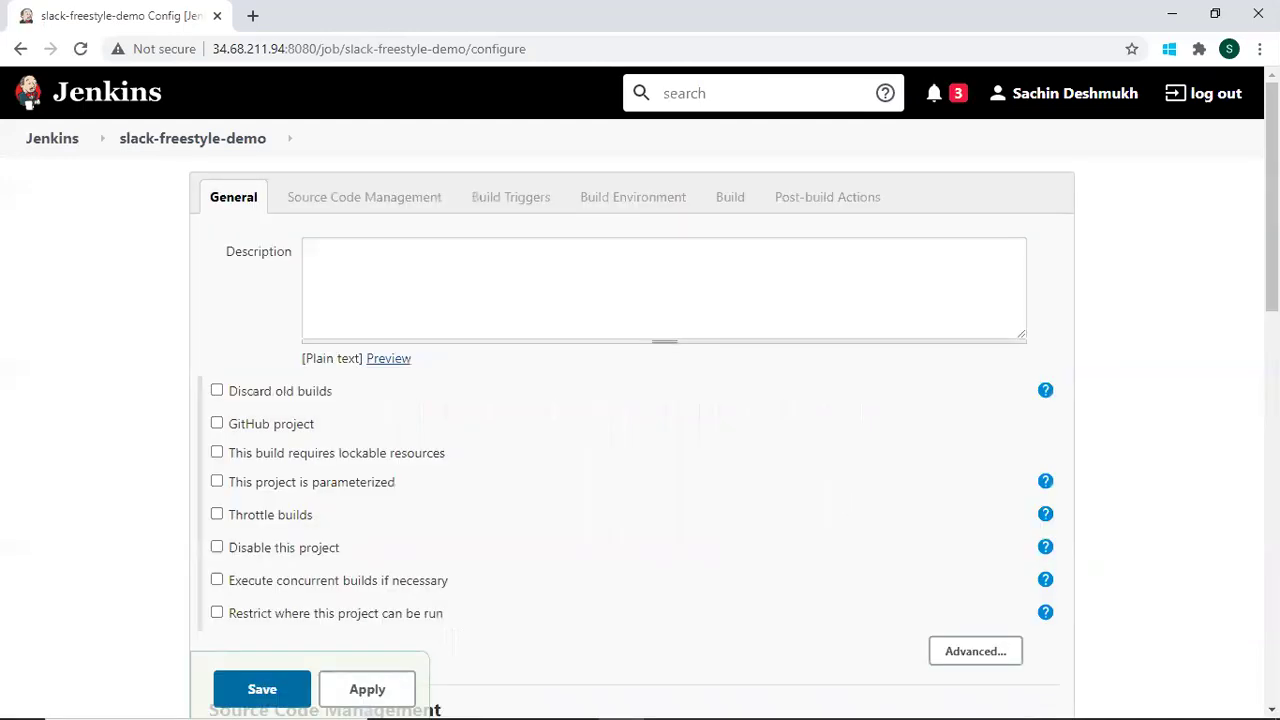
scroll(632, 430, down, 9)
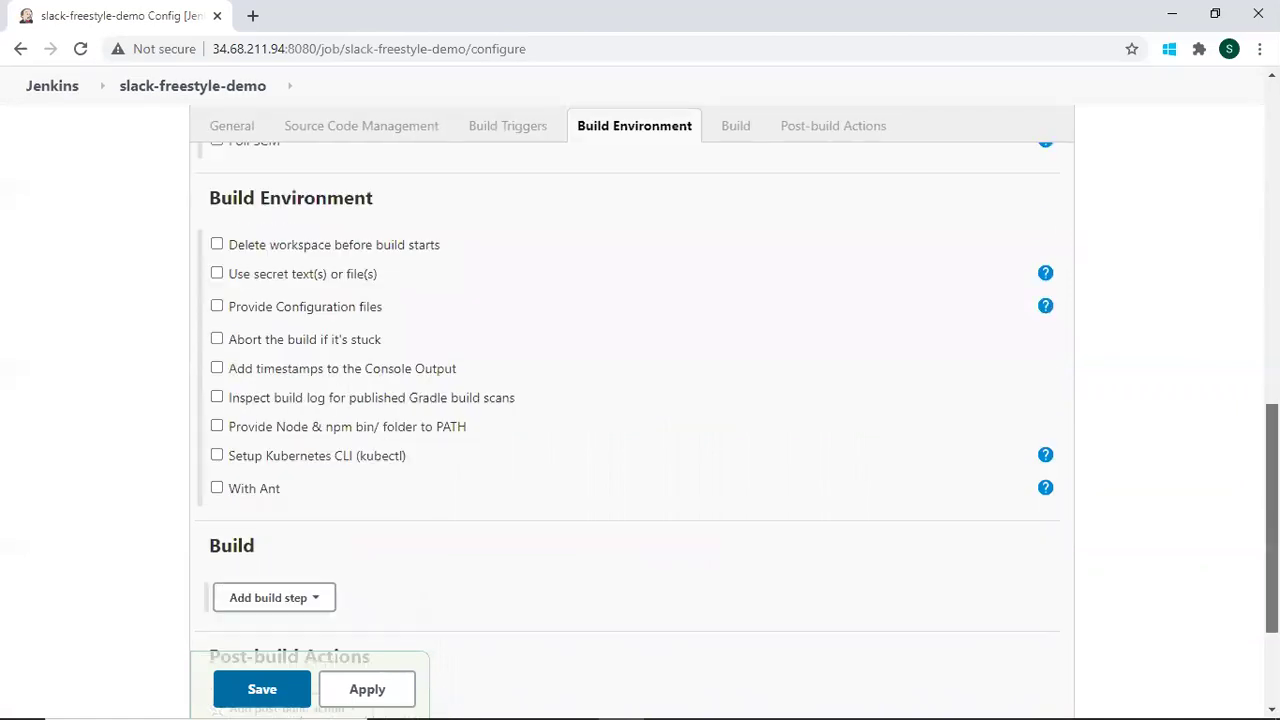
scroll(632, 430, down, 2)
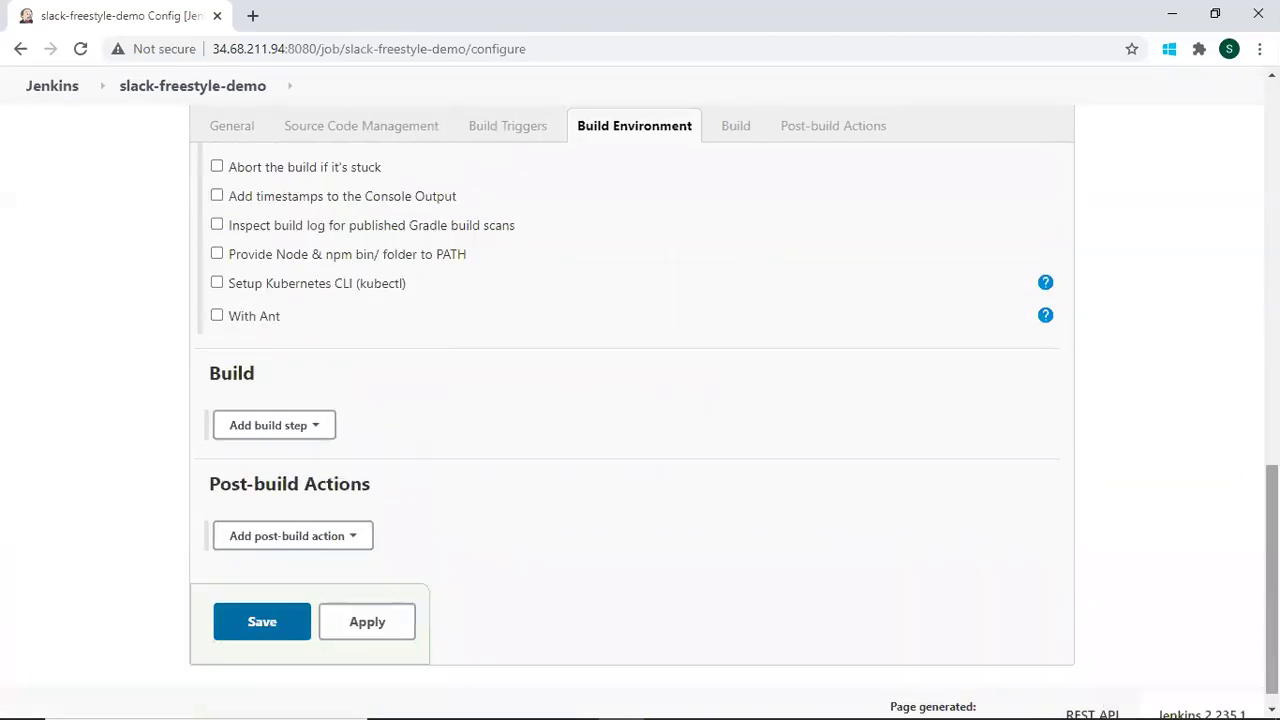
Add an Execute shell build step with the command echo "This is my test job"
click(319, 426)
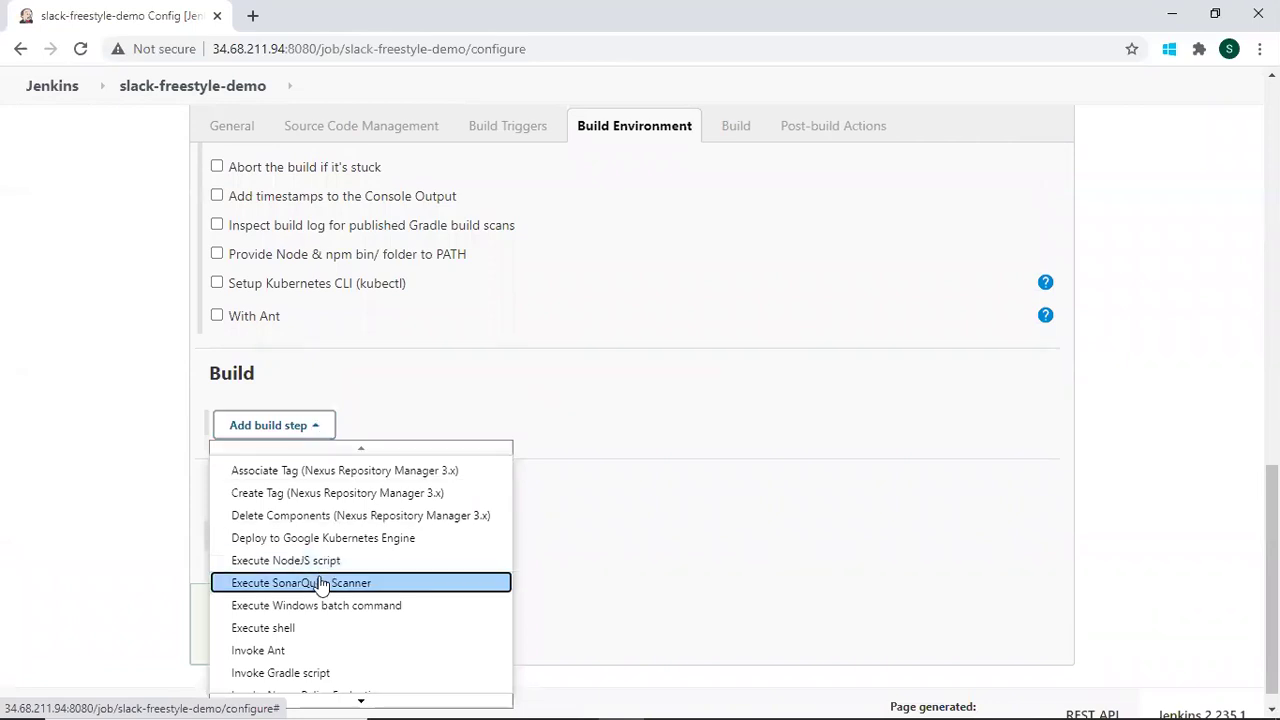
click(309, 628)
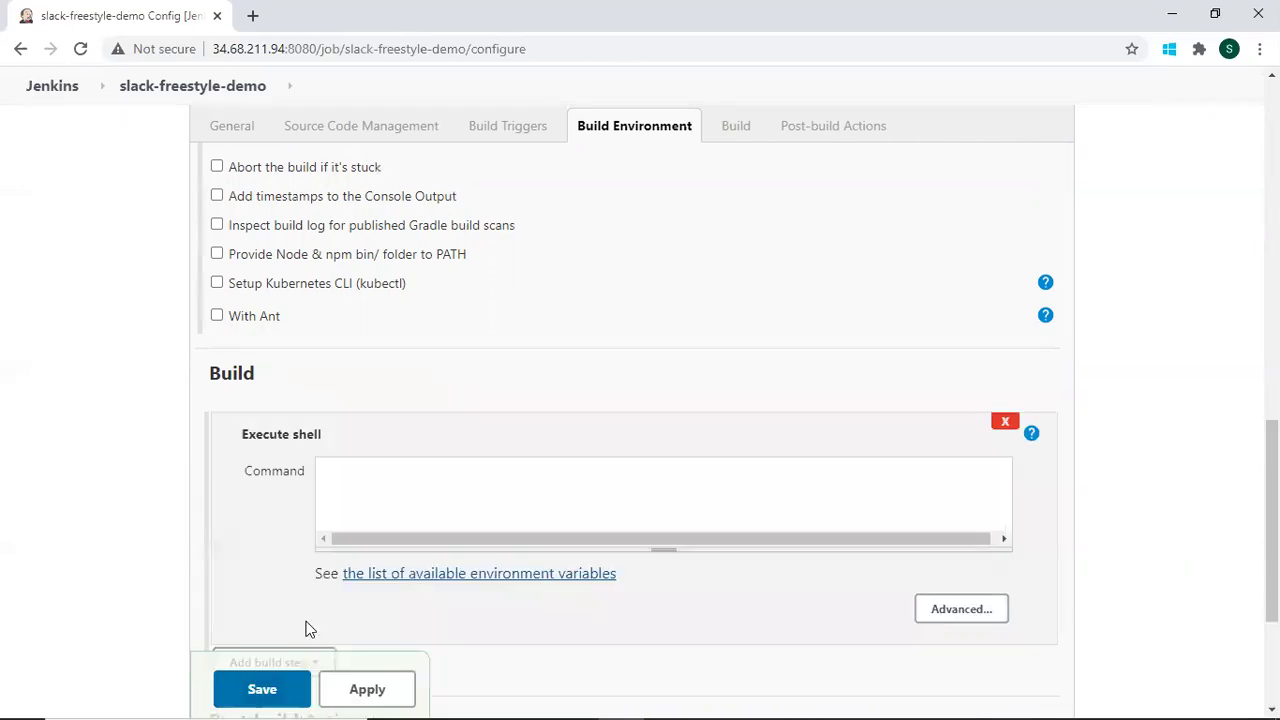
click(406, 474)
text(echo)
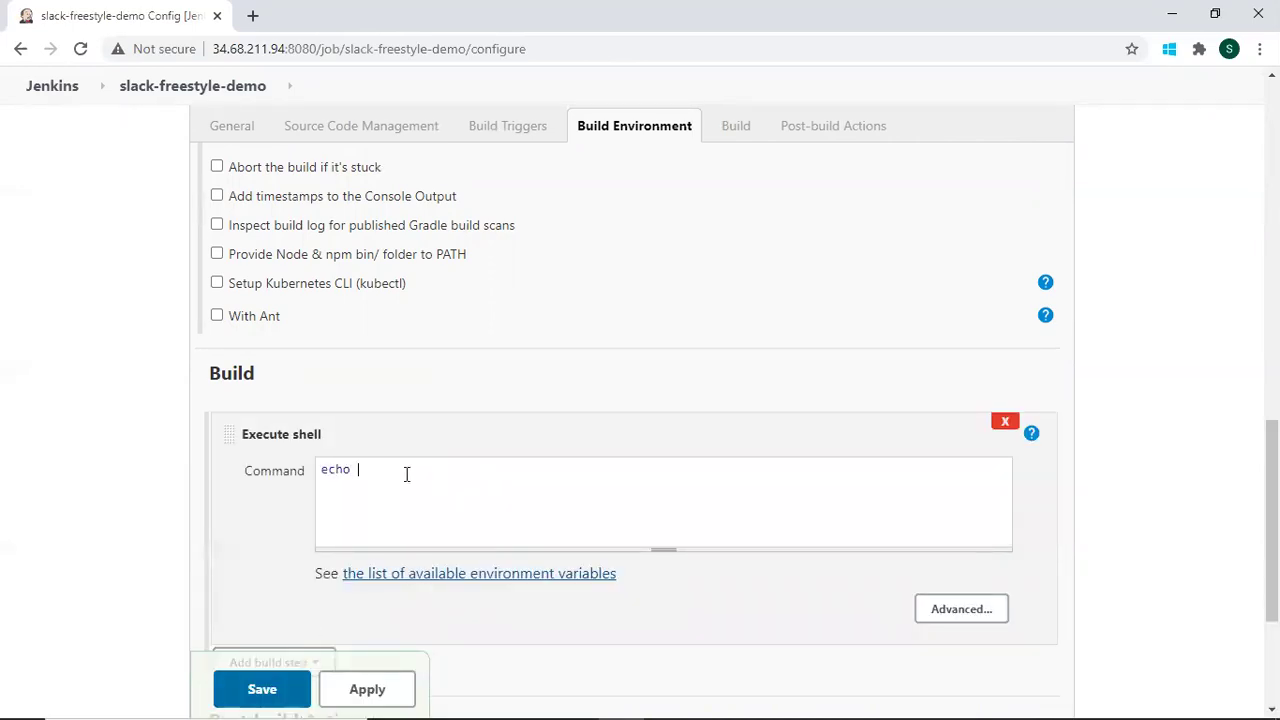
text( "T")
key(Left)
text(This is my test job)
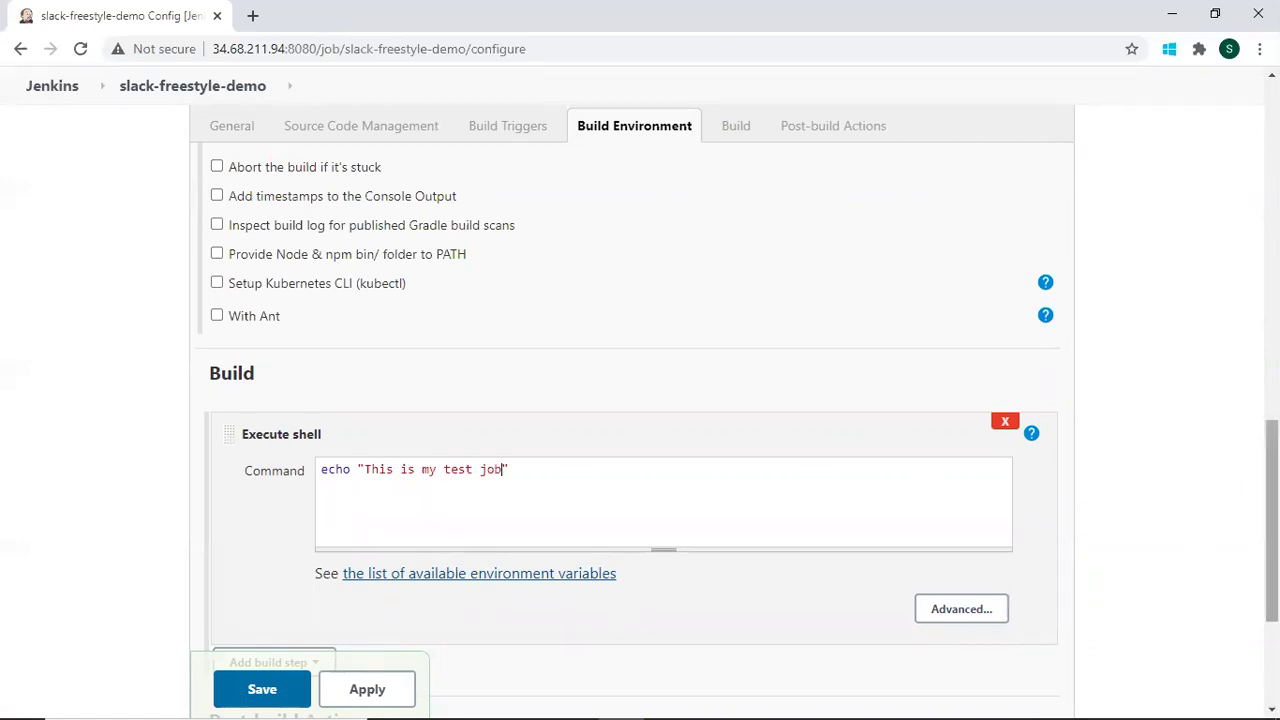
scroll(787, 538, down, 3)
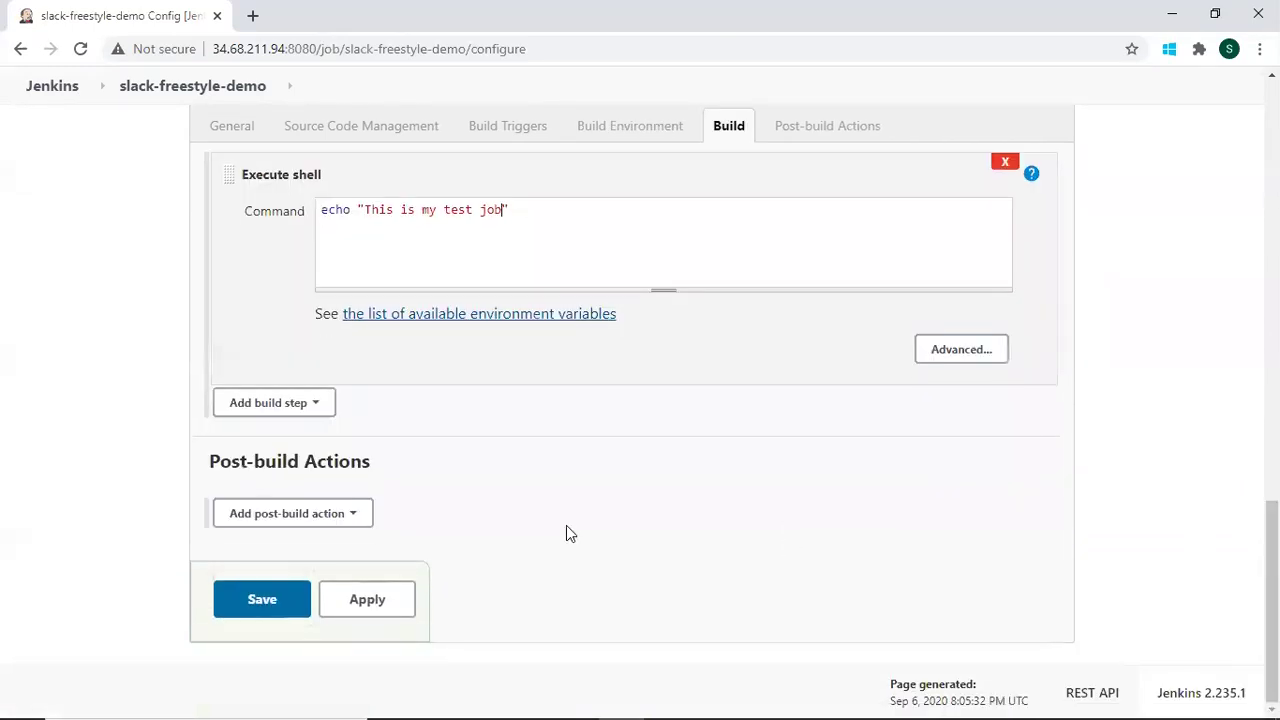
Add a Slack Notifications post-build action to the slack-freestyle-demo job
click(349, 514)
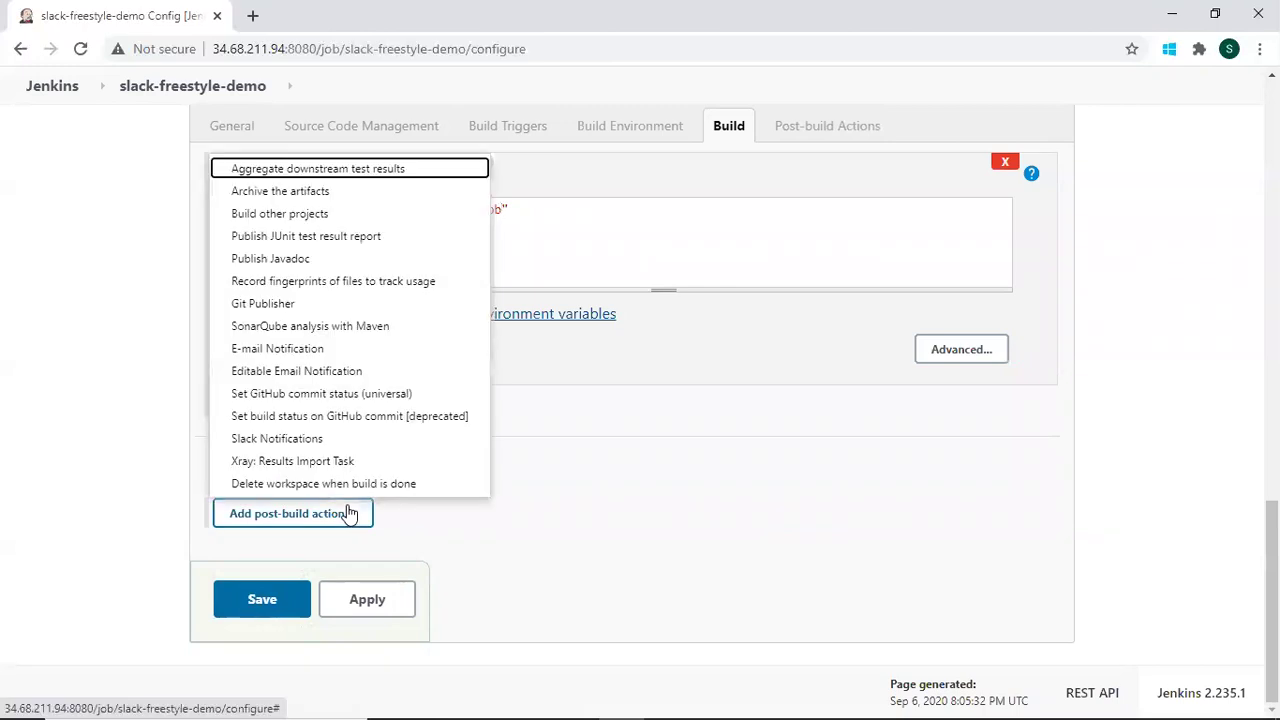
click(328, 440)
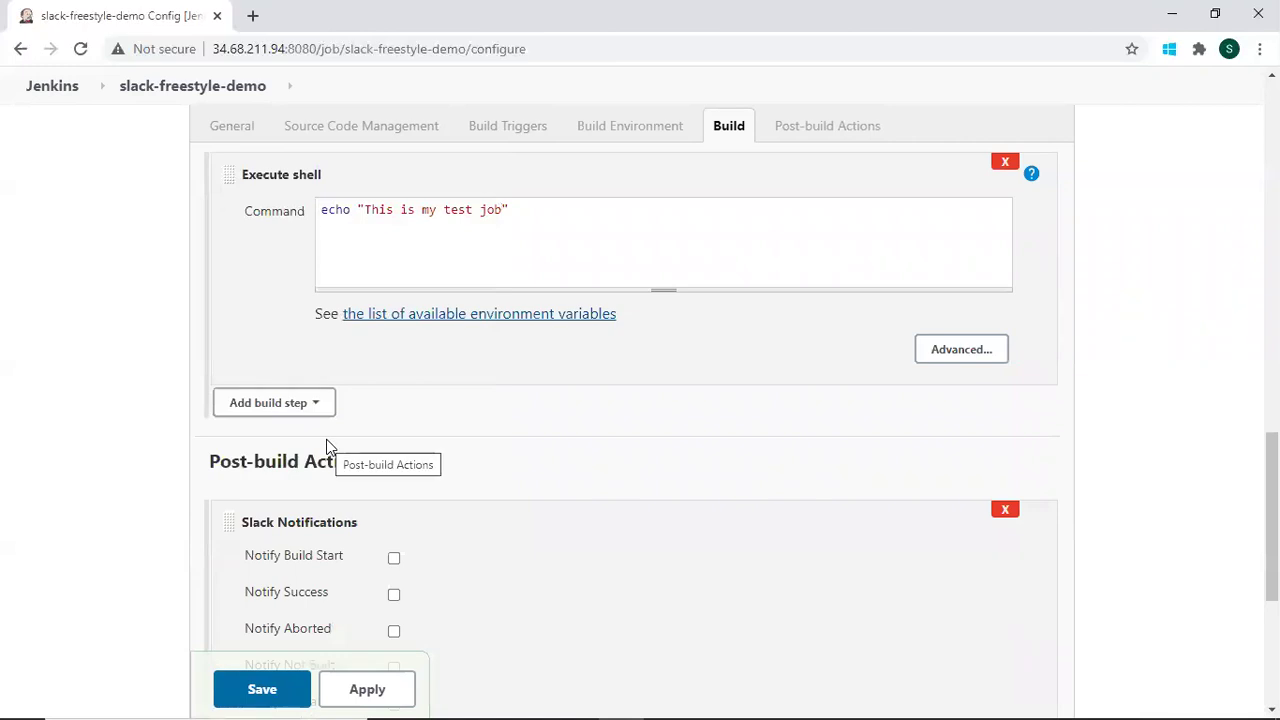
scroll(640, 400, down, 3)
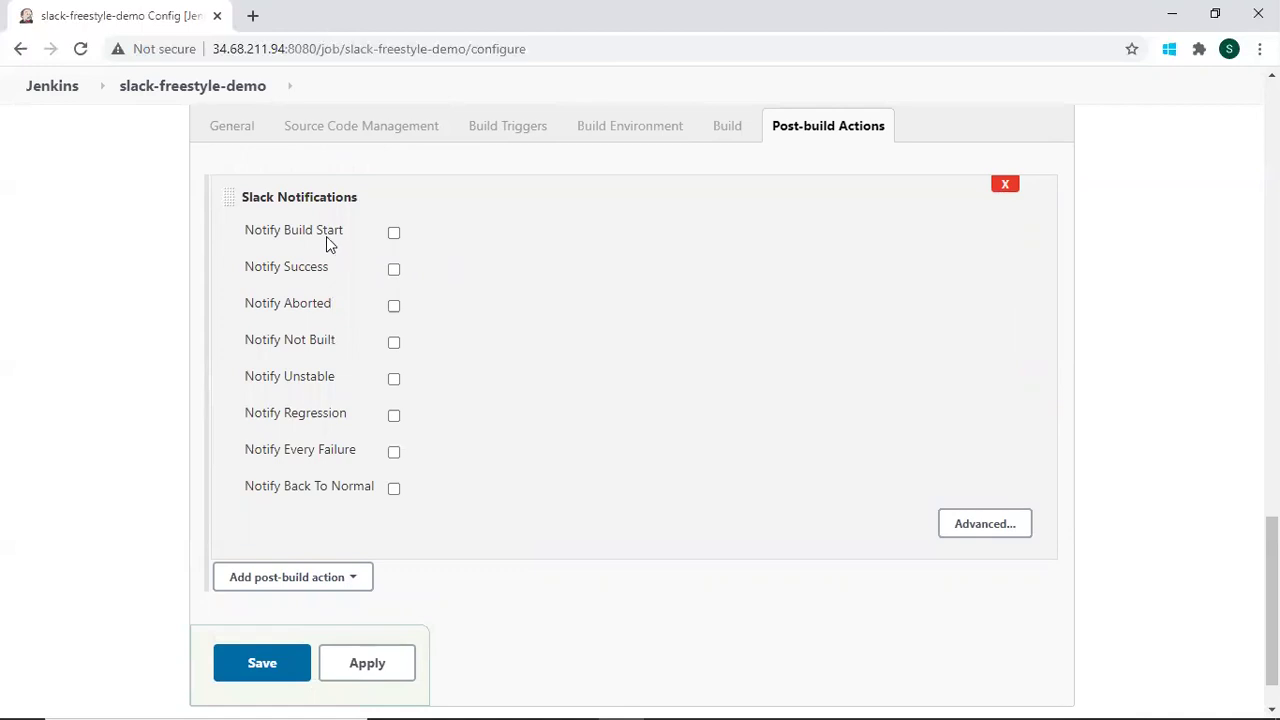
Enable all eight notify events, from Build Start through Back To Normal
click(393, 233)
click(394, 274)
click(394, 308)
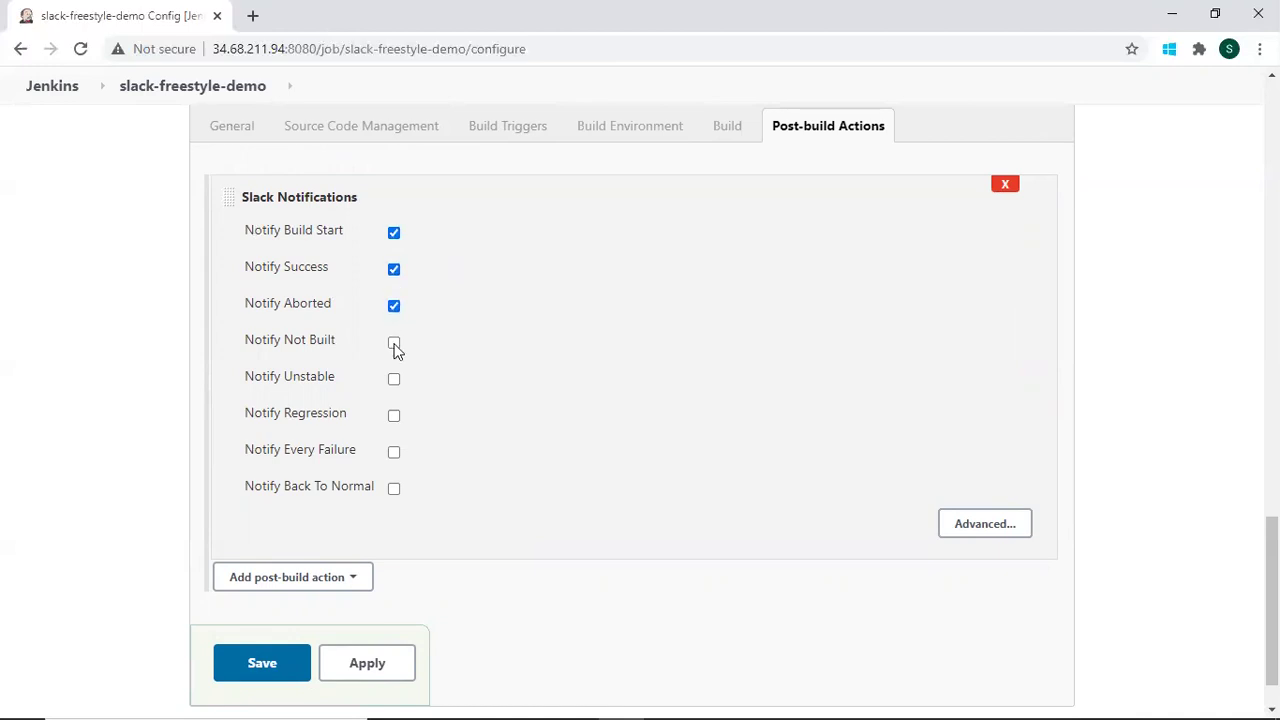
click(395, 346)
click(394, 381)
click(394, 416)
click(395, 453)
click(395, 492)
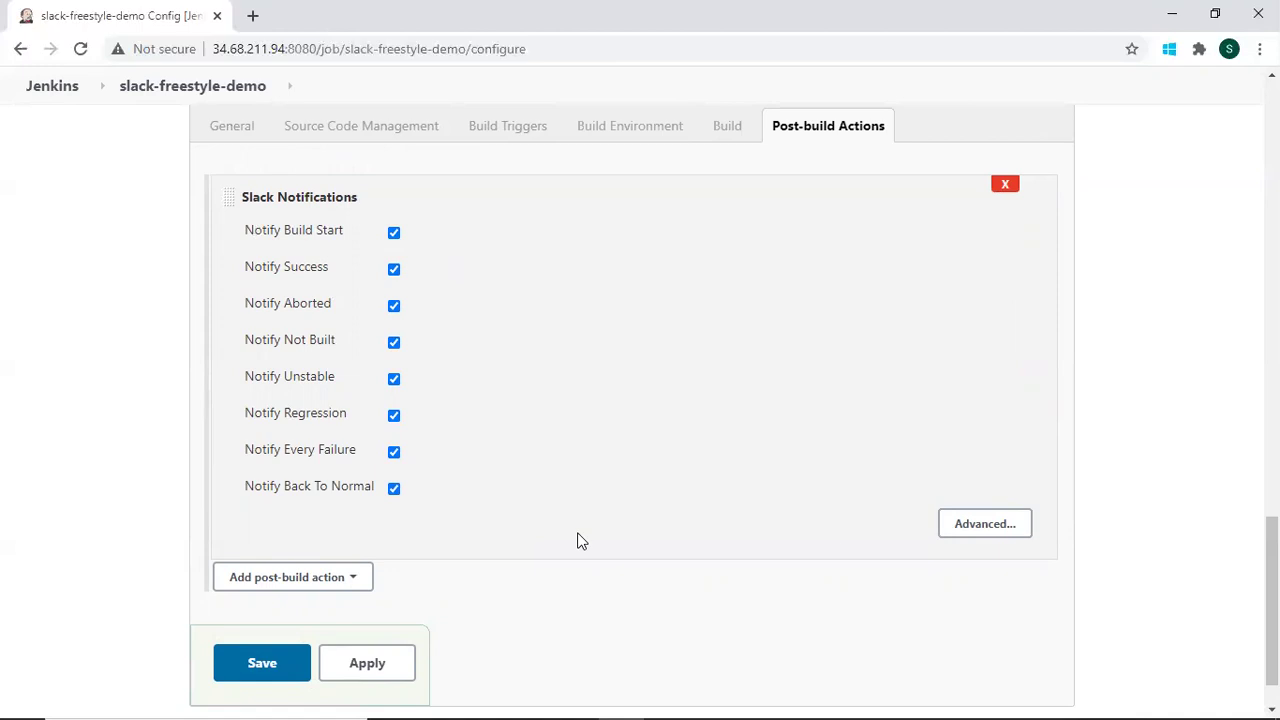
click(968, 528)
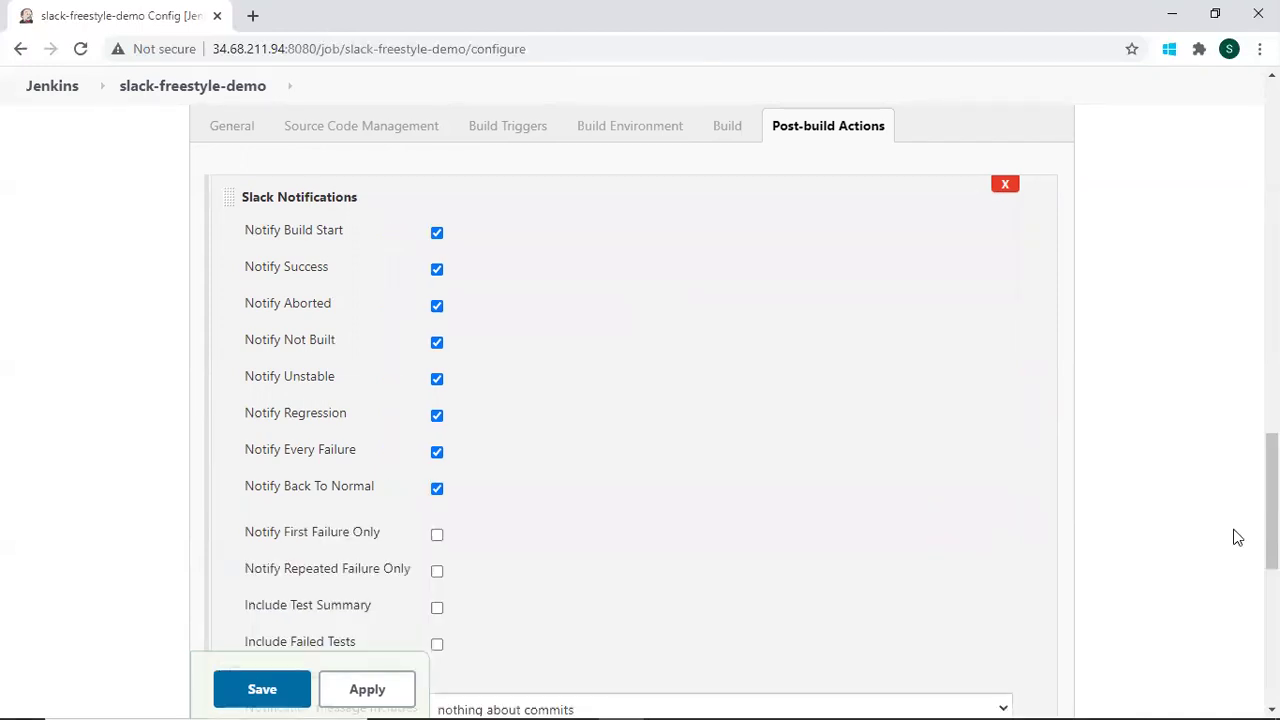
Set 'Notification message includes' to 'commit list with authors and titles'
scroll(1272, 500, down, 3)
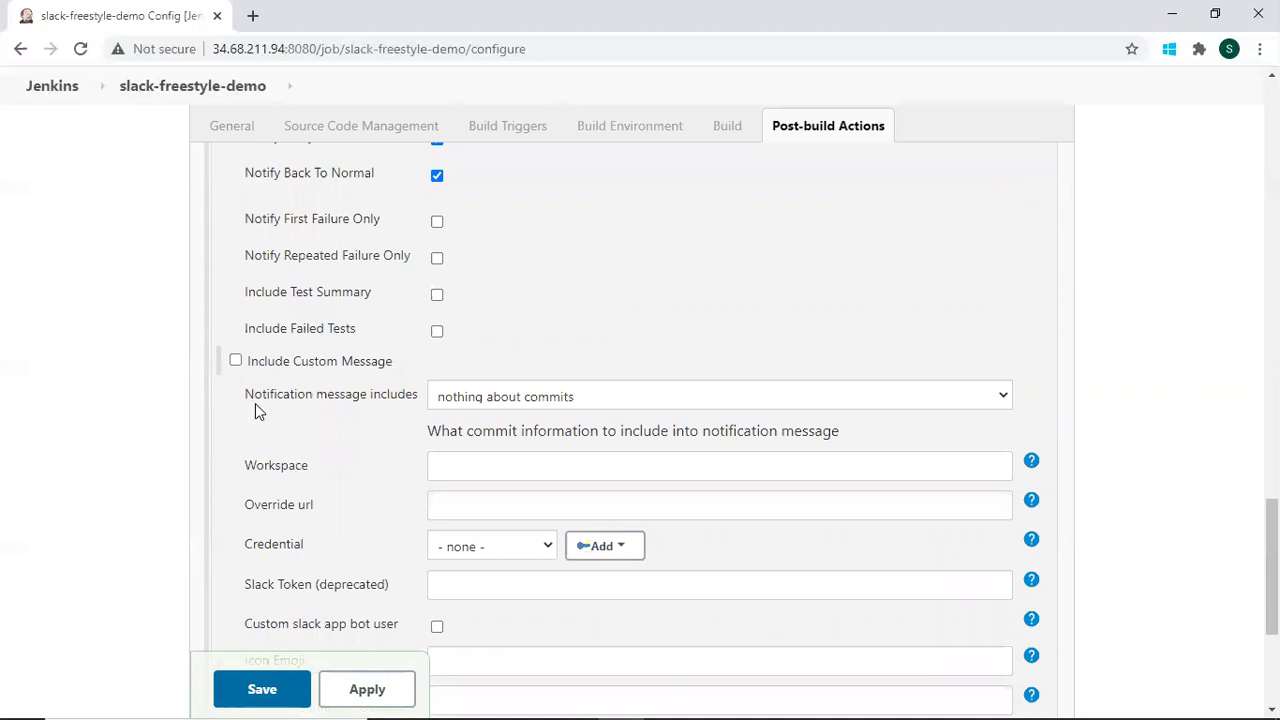
click(641, 400)
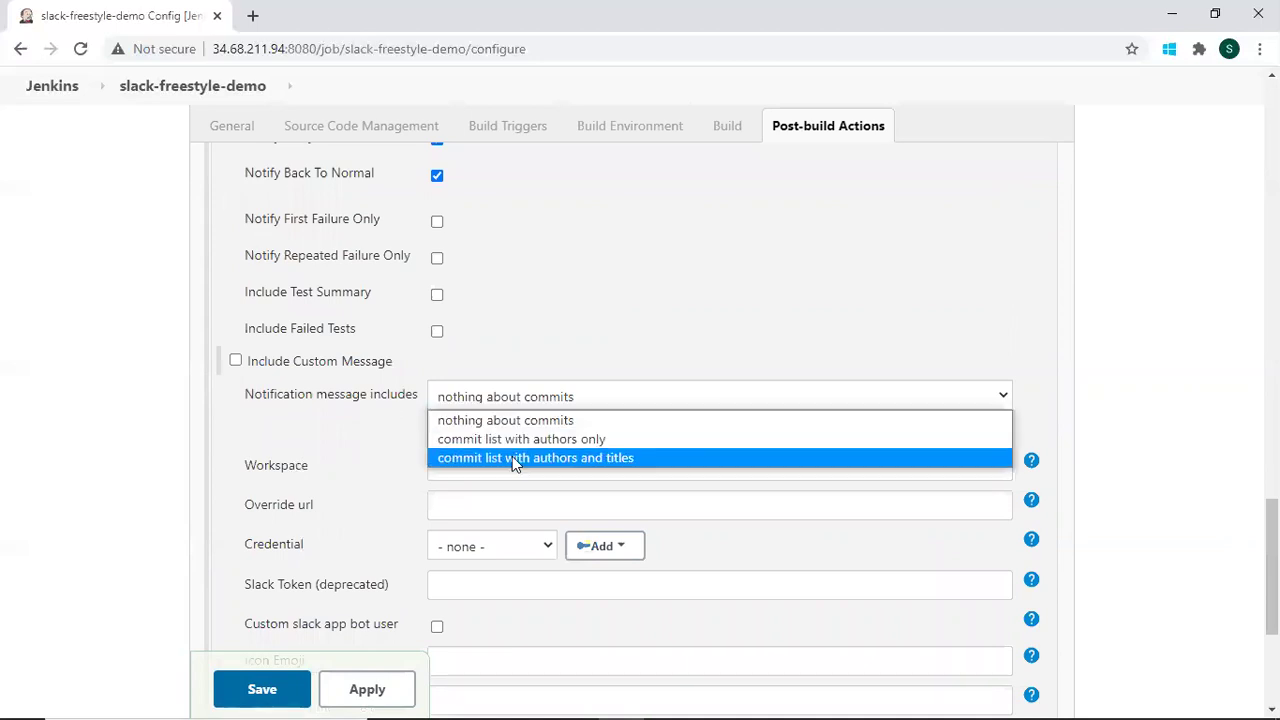
click(630, 458)
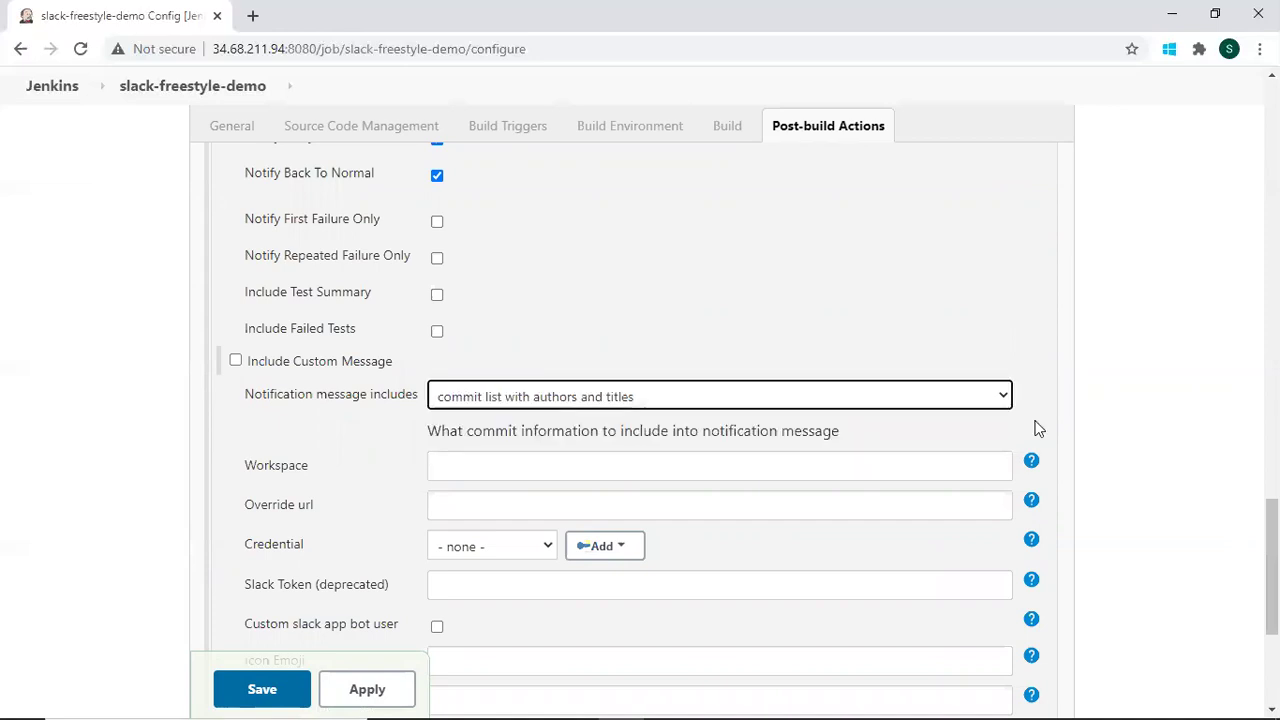
click(1100, 428)
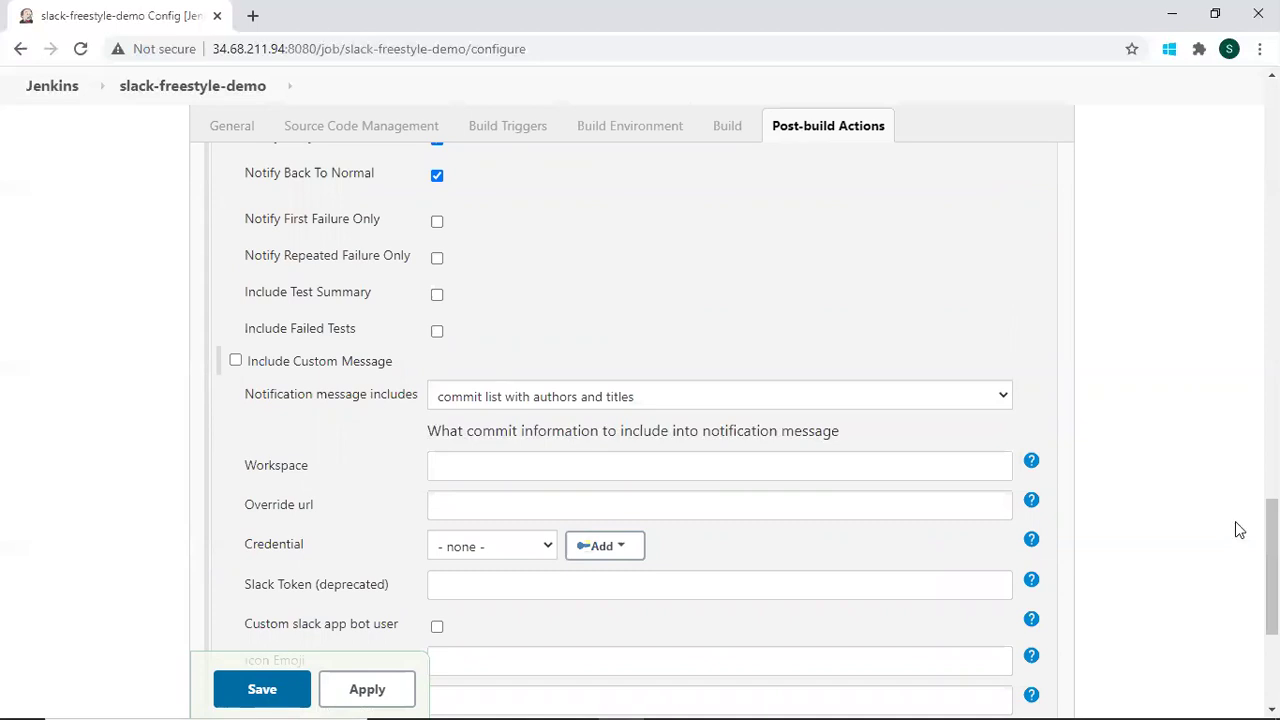
Apply and save the slack-freestyle-demo job configuration
scroll(1272, 600, down, 2)
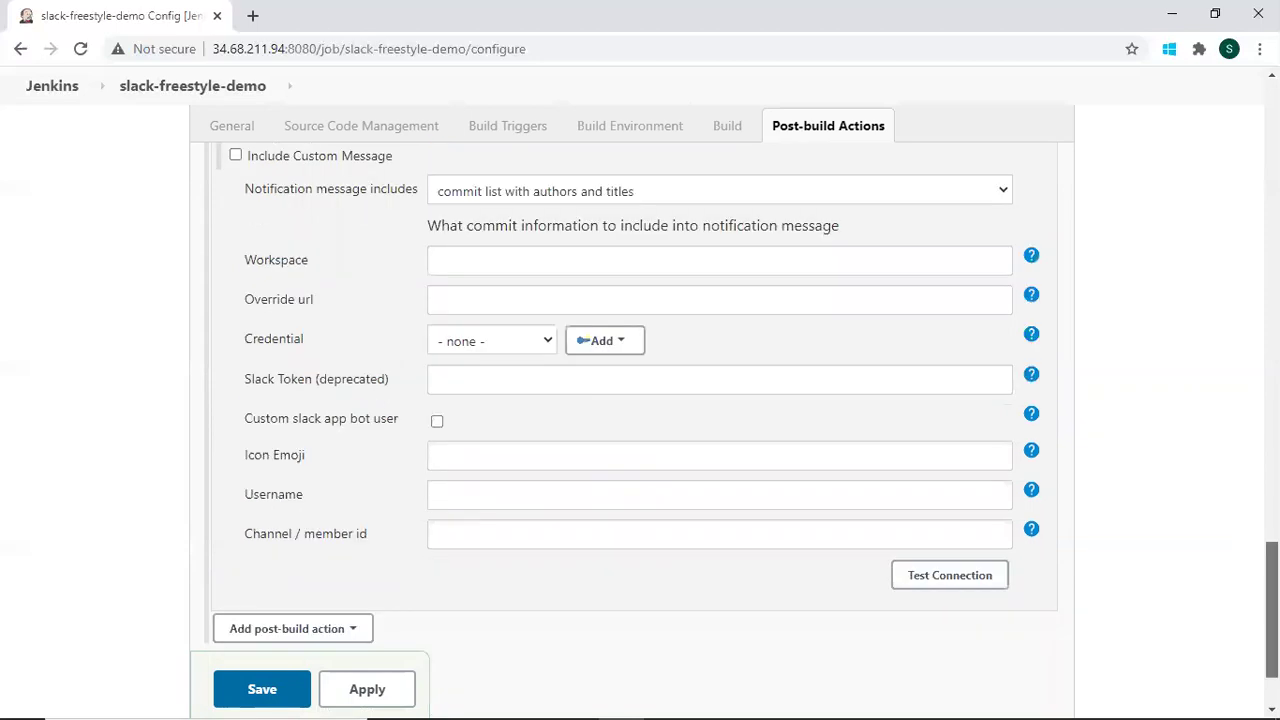
scroll(1272, 600, down, 2)
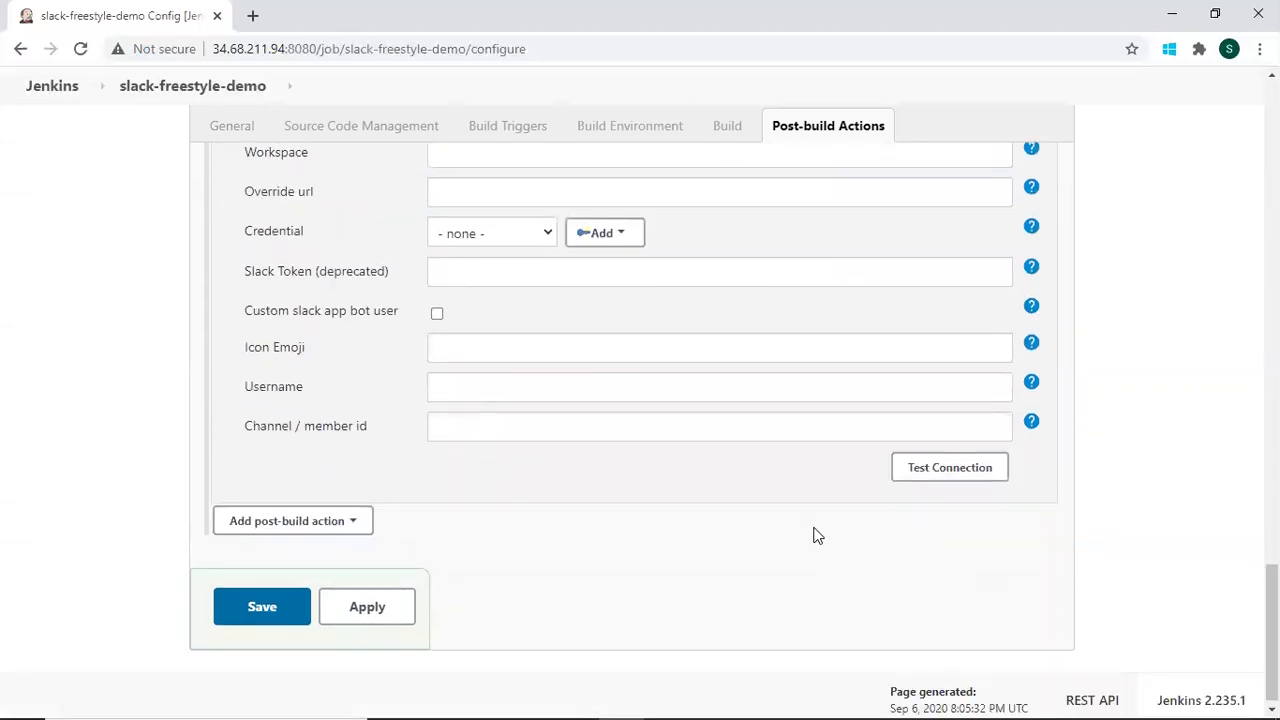
click(365, 607)
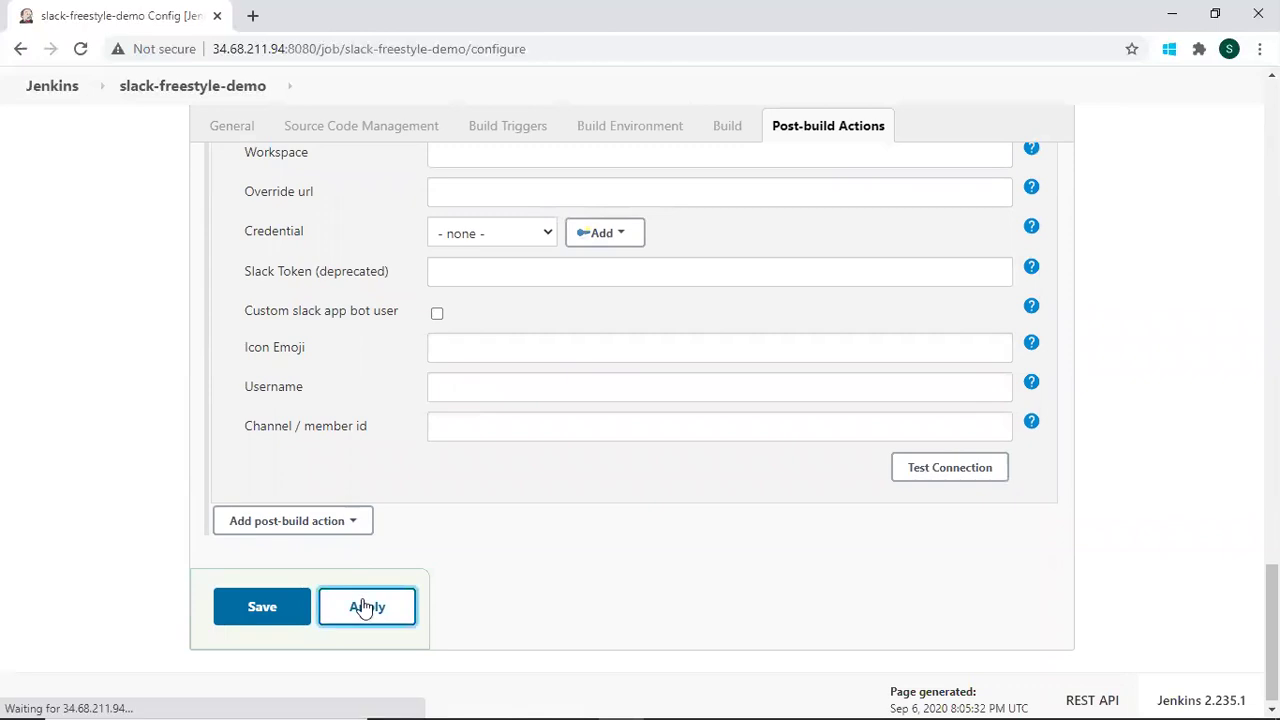
click(260, 608)
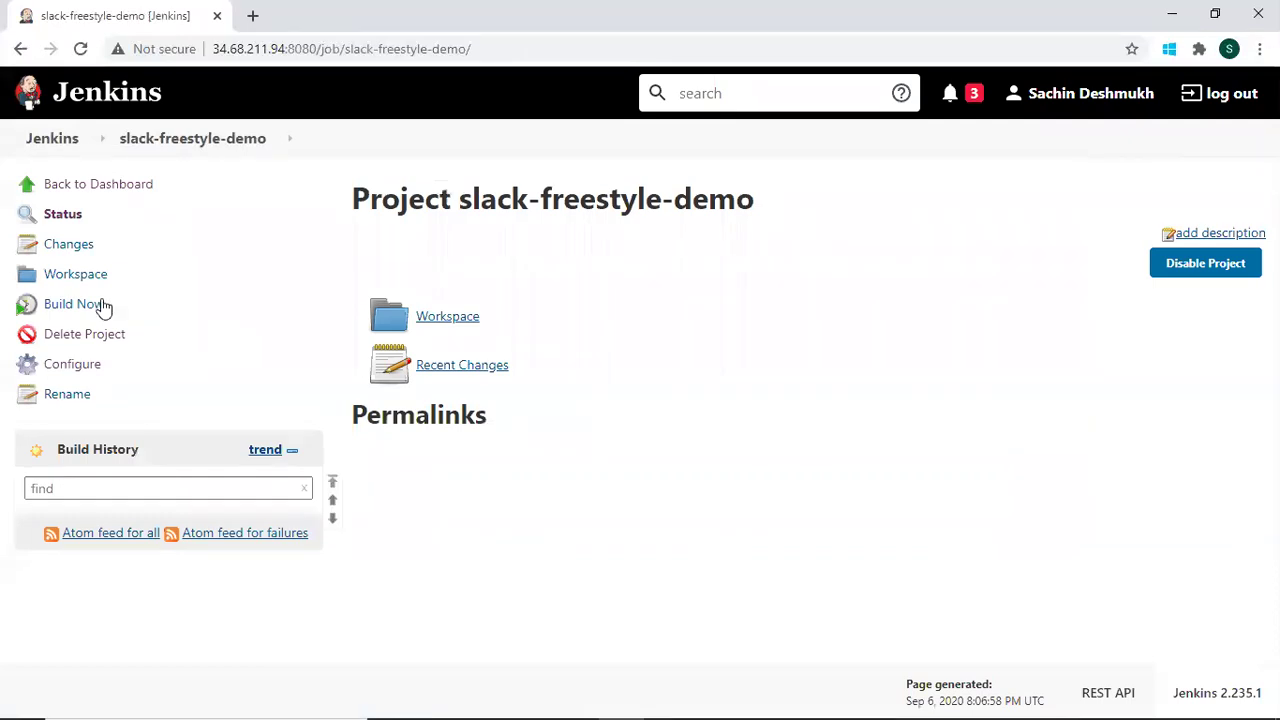
Run build #1 and confirm its console log shows 'This is my test job' and SUCCESS
click(88, 313)
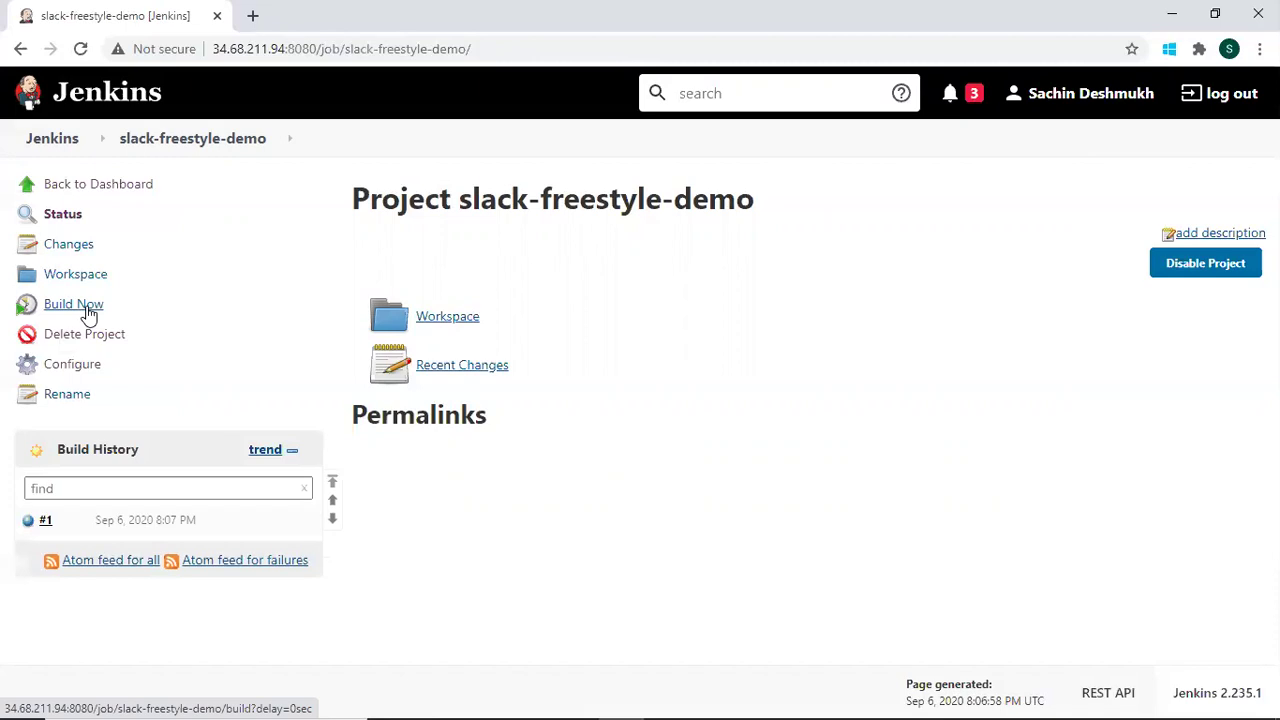
click(45, 523)
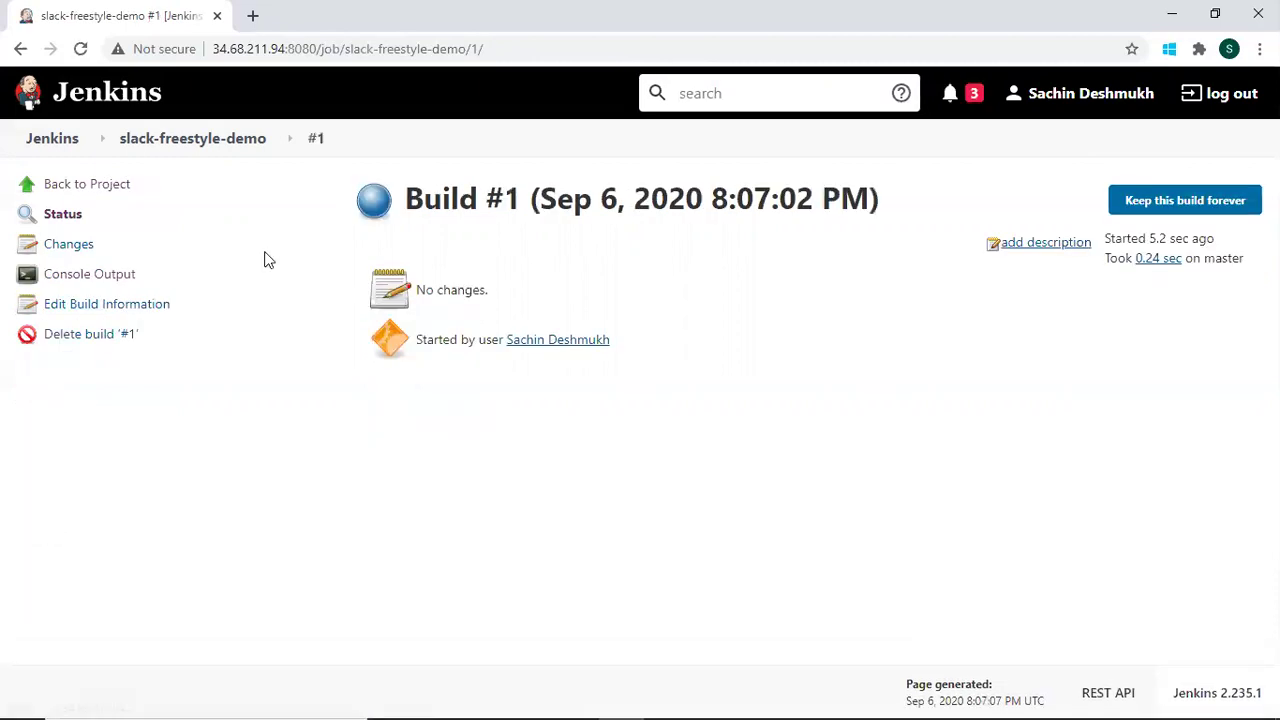
click(107, 277)
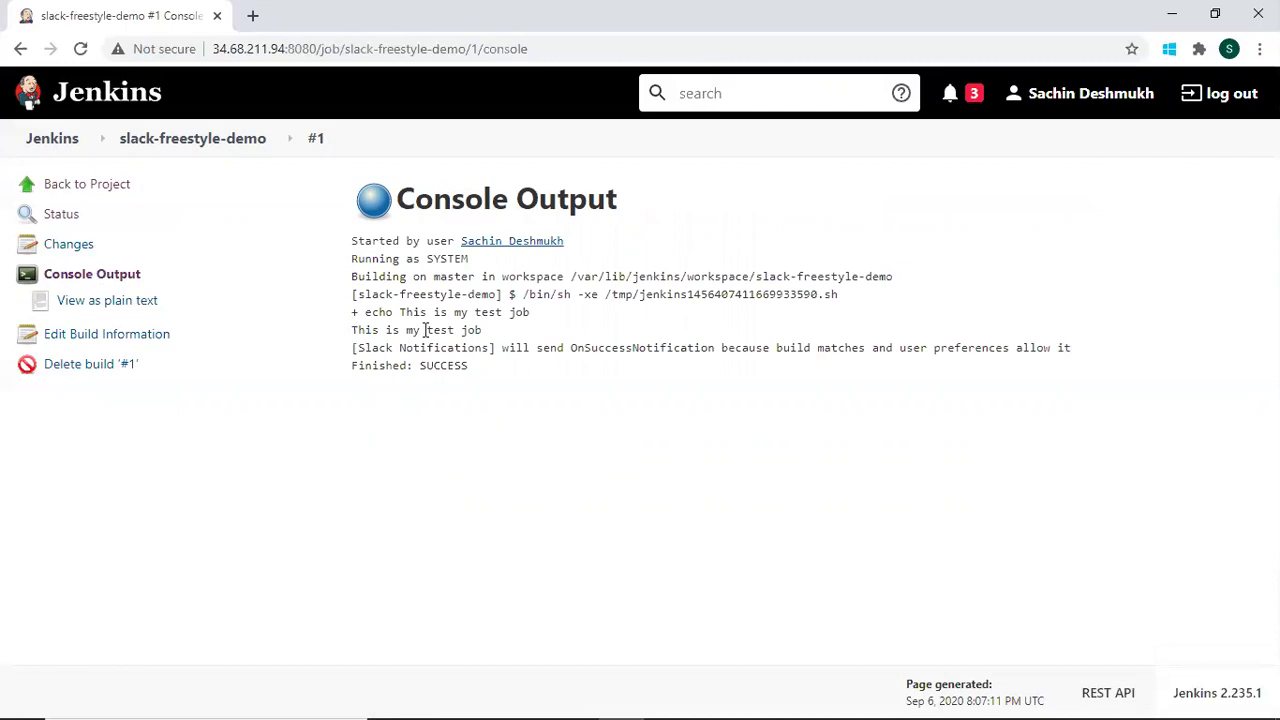
triple_click(510, 332)
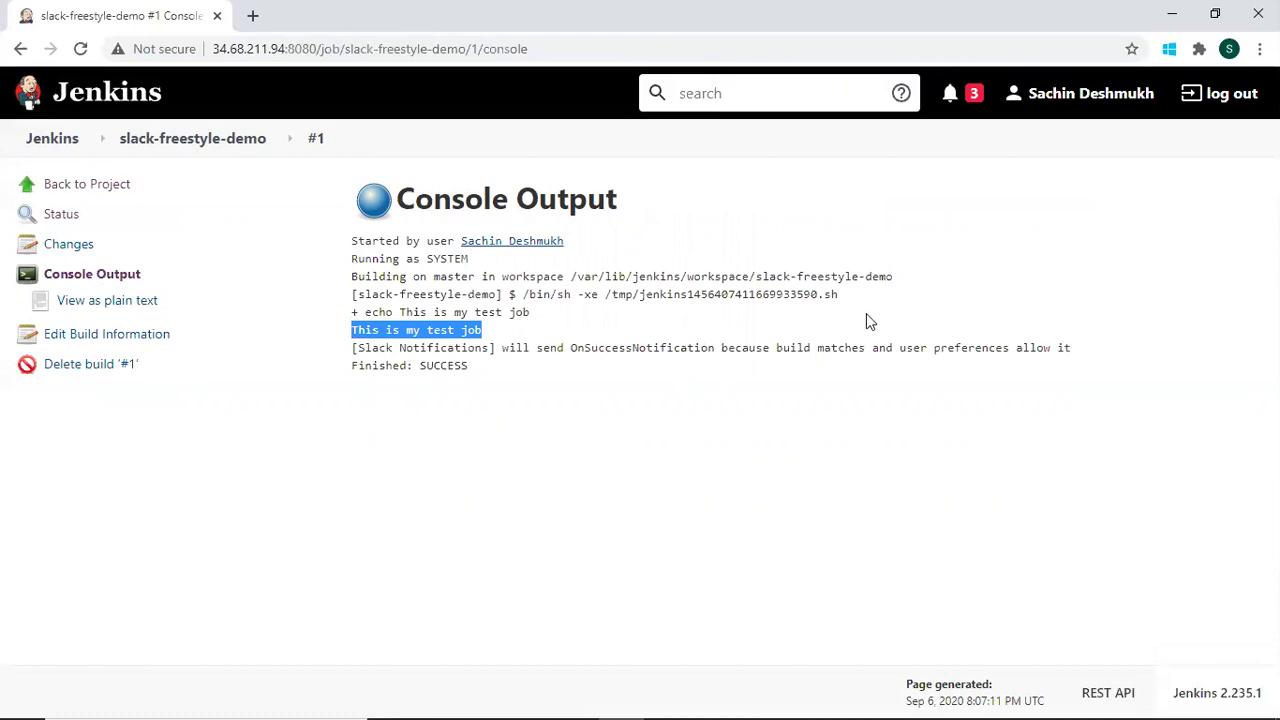
key(alt+Tab)
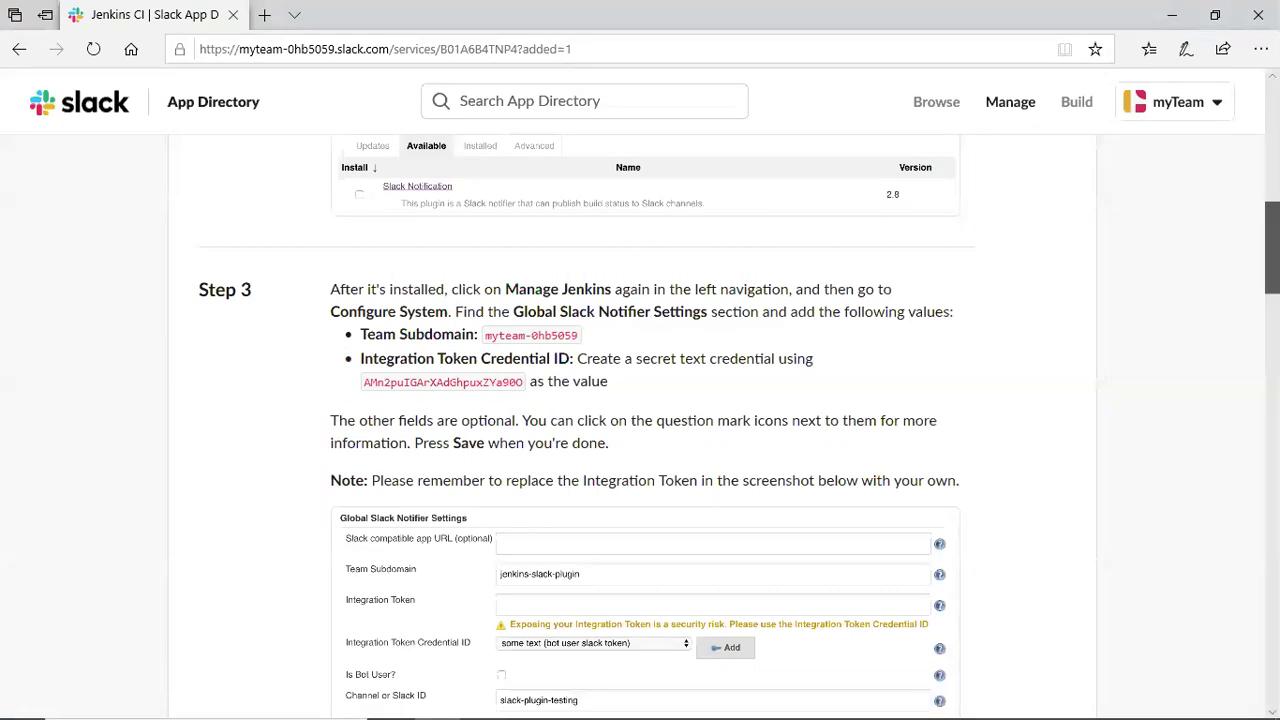
Leave the Jenkins CI setup page for Slack's public home page via the Slack logo
drag(1273, 245, 1273, 120)
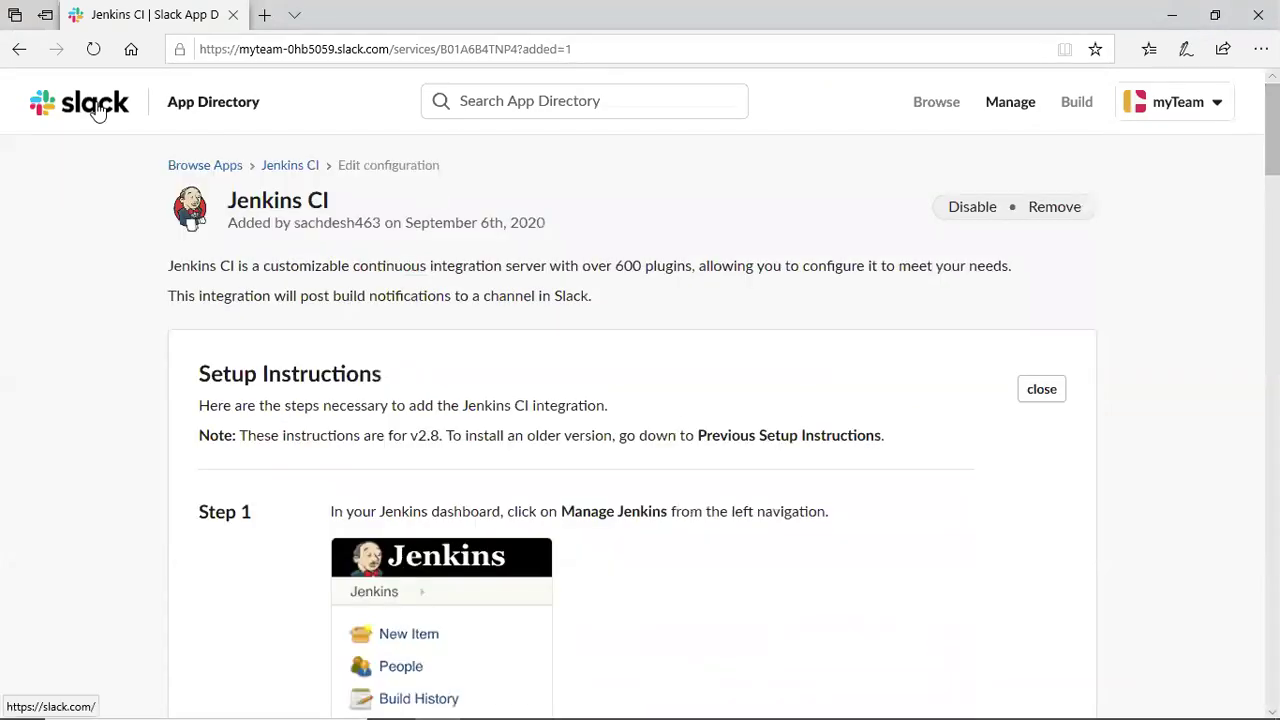
click(1188, 104)
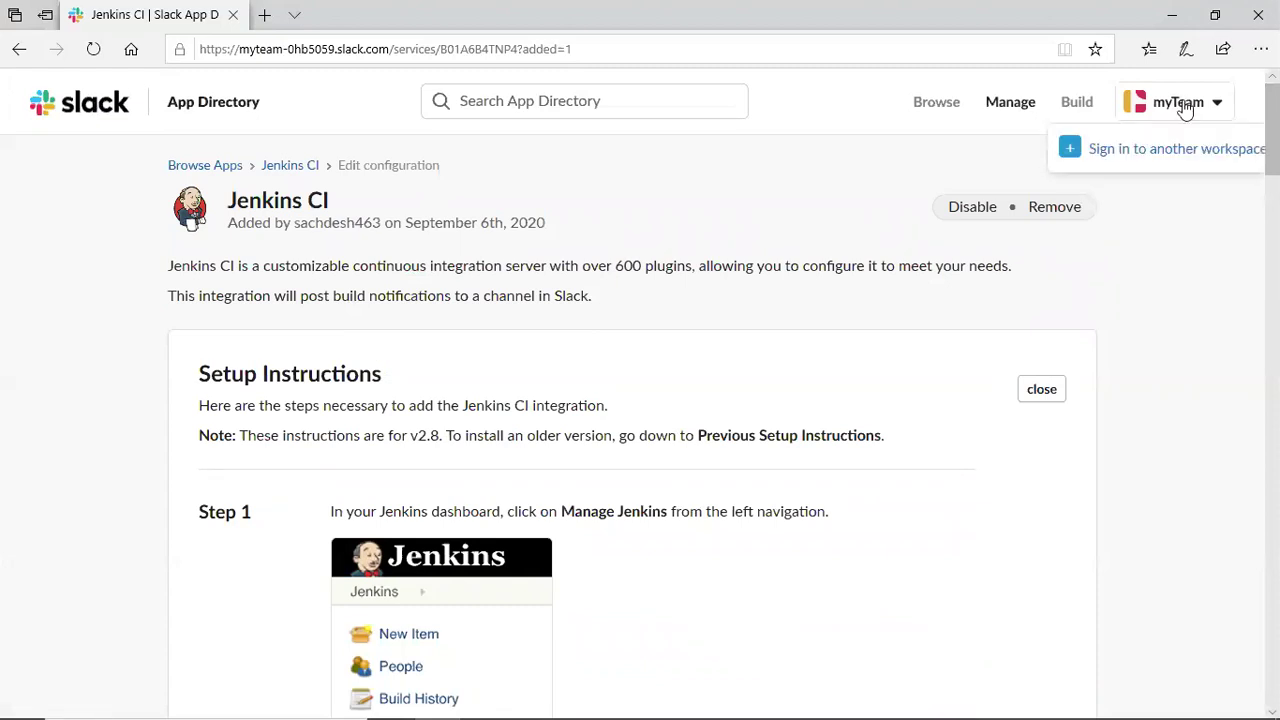
click(1180, 104)
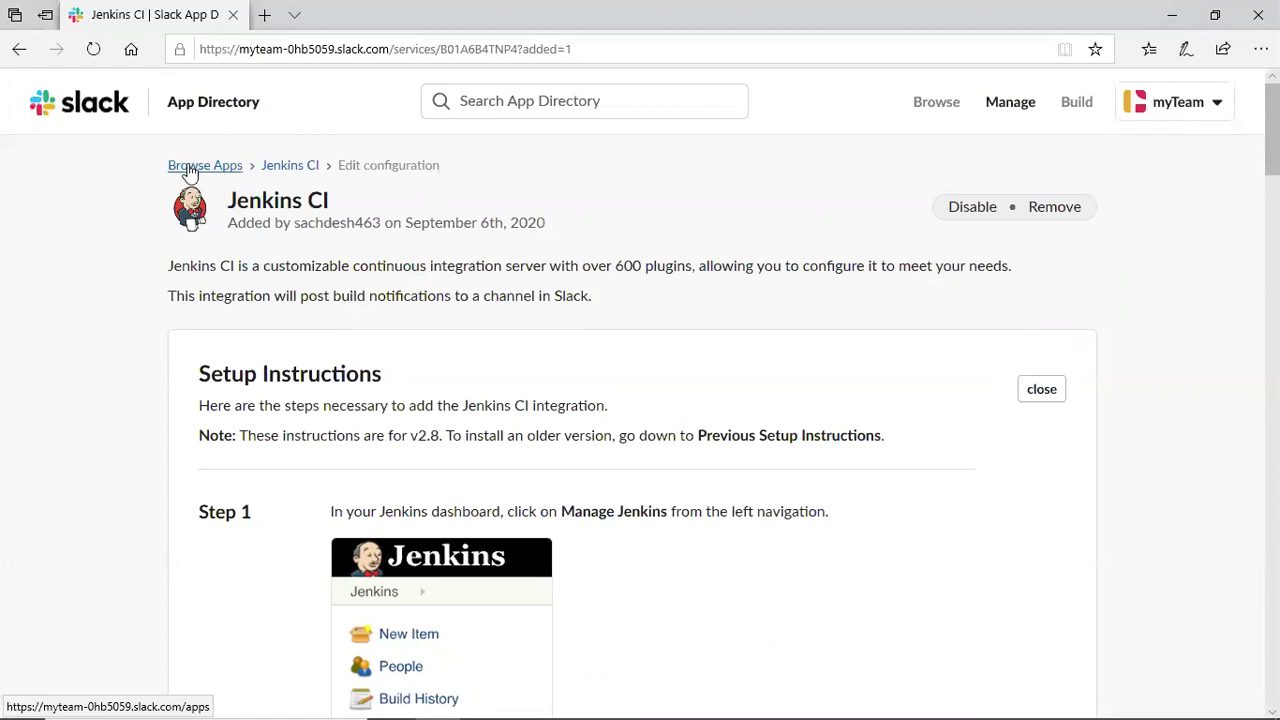
click(87, 118)
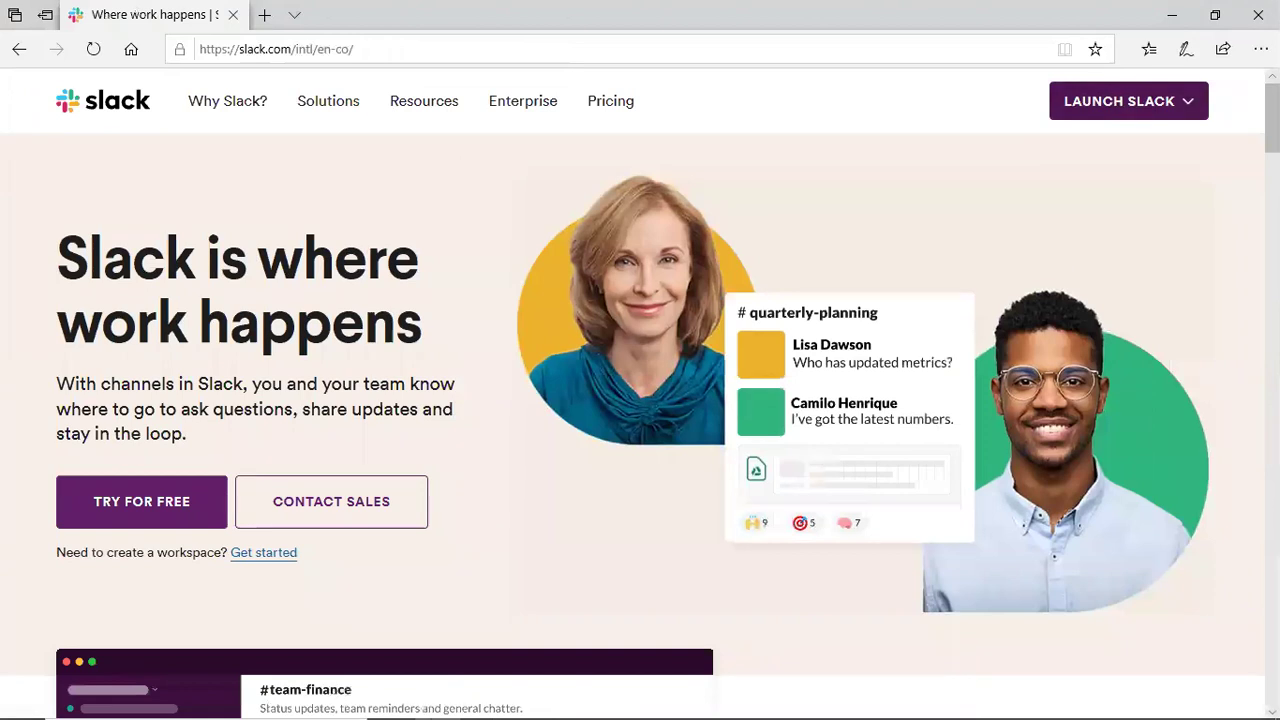
Launch the myTeam workspace from Slack's home page
click(1119, 101)
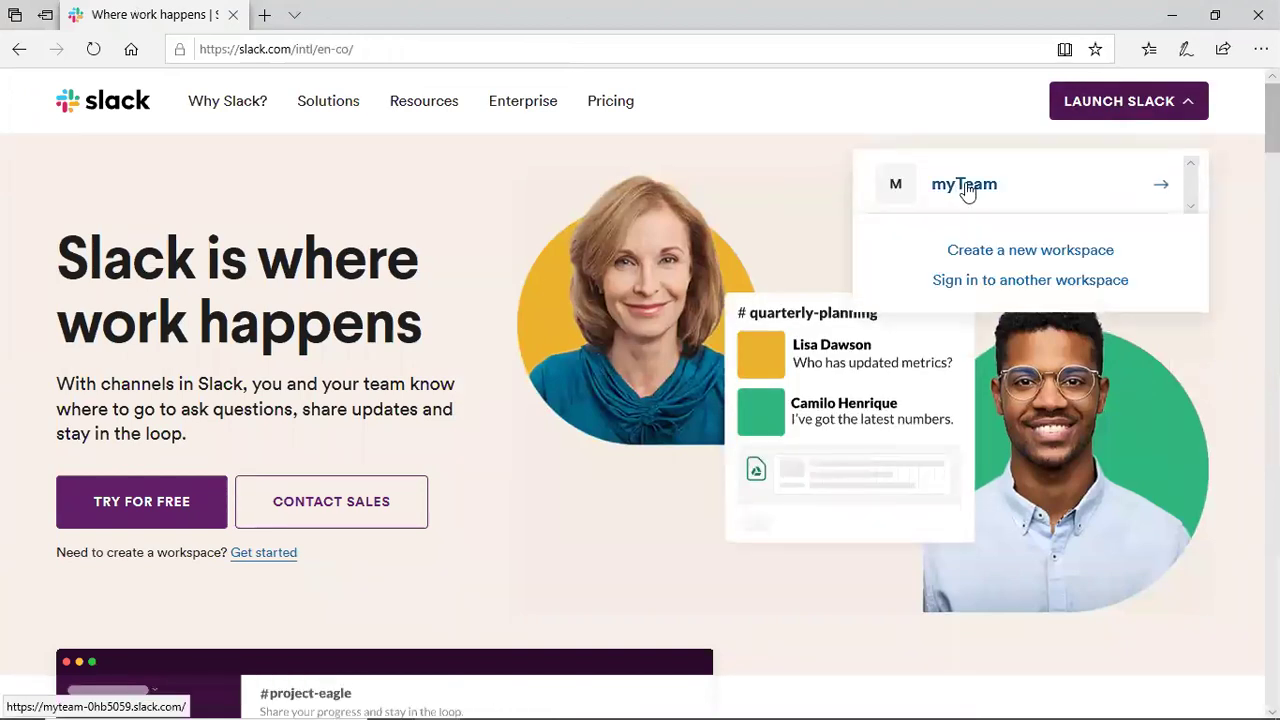
click(966, 190)
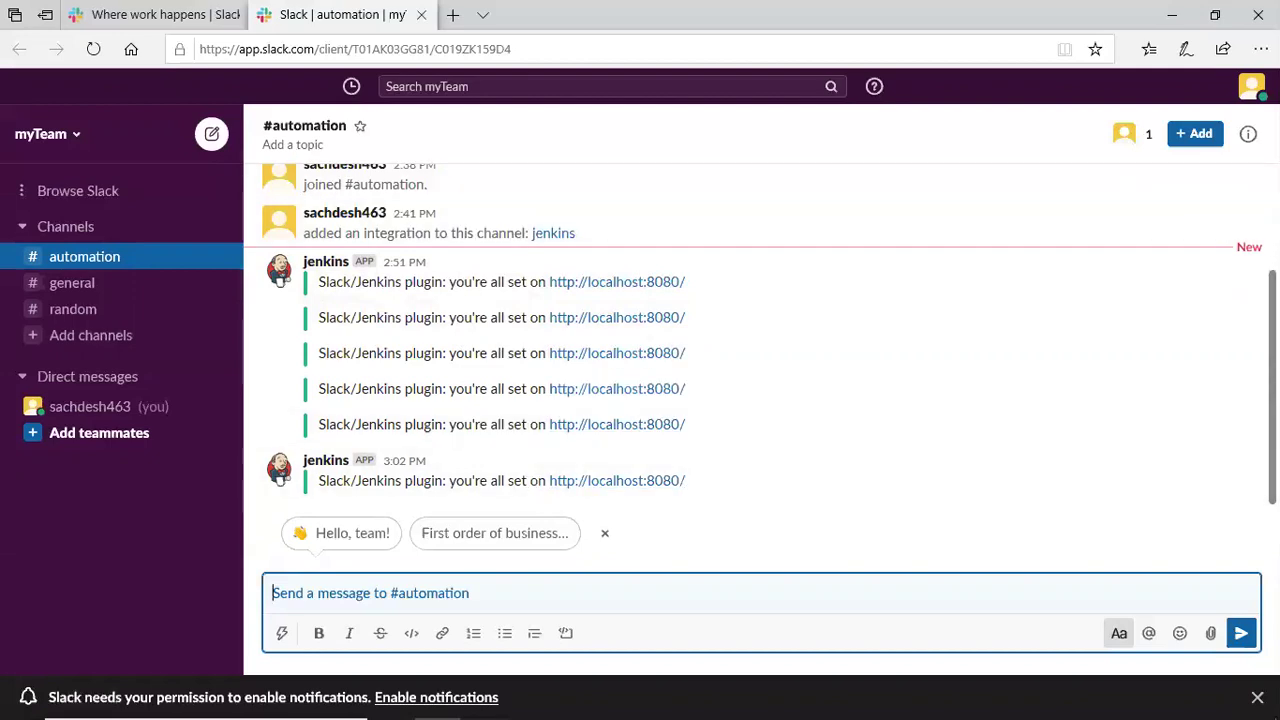
Dismiss the greeting chips and read the build #2 Started and Success posts in #automation
click(606, 536)
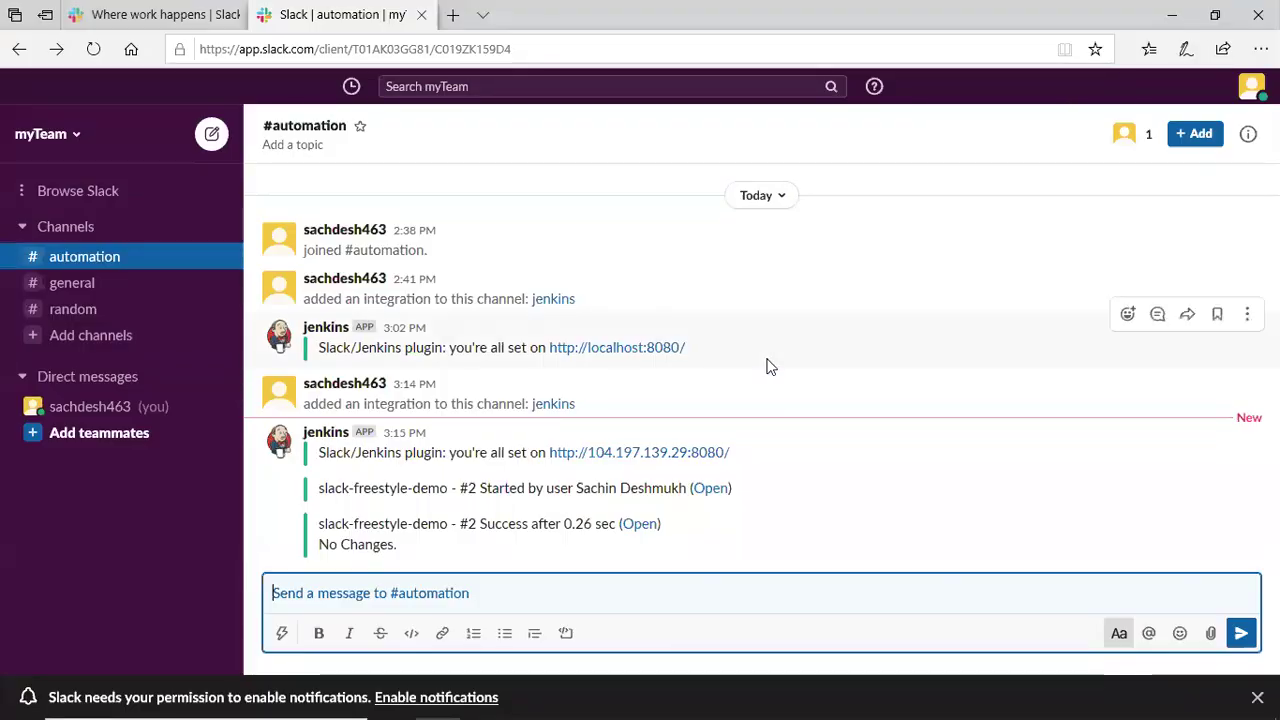
click(750, 414)
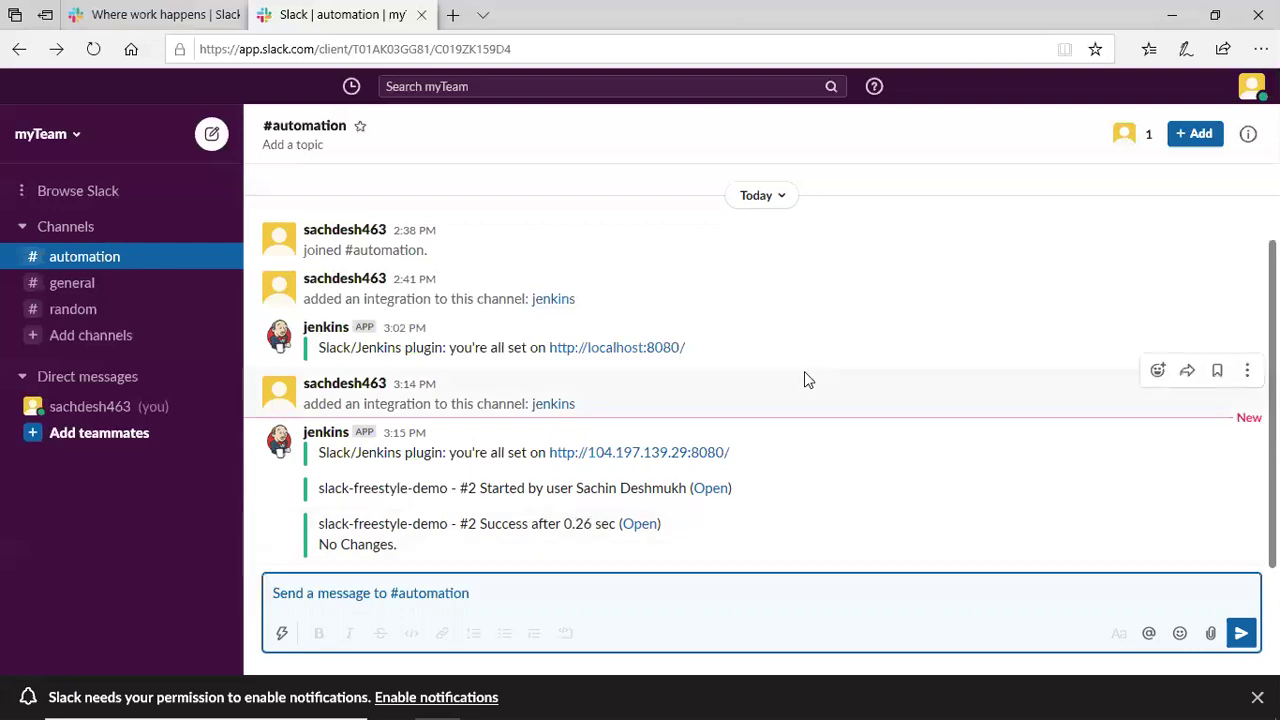
key(alt+Tab)
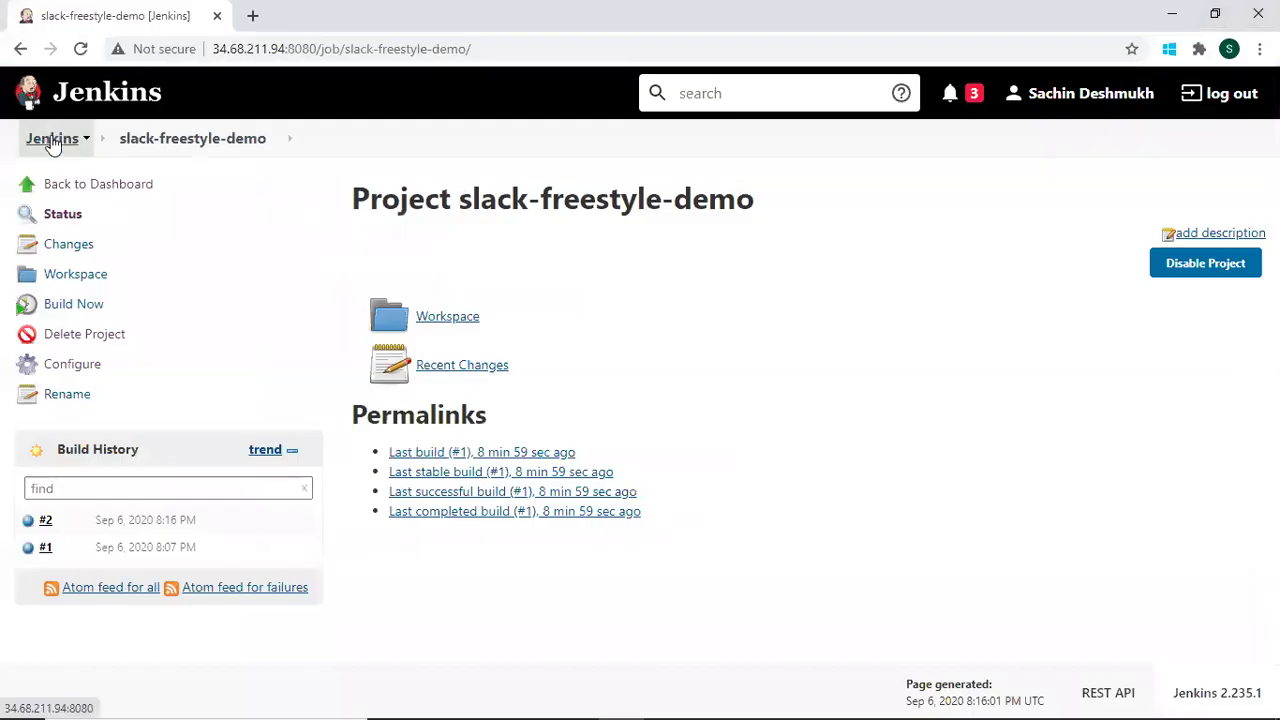
Return to the Jenkins dashboard and check slack-freestyle-demo's last success #2
click(52, 144)
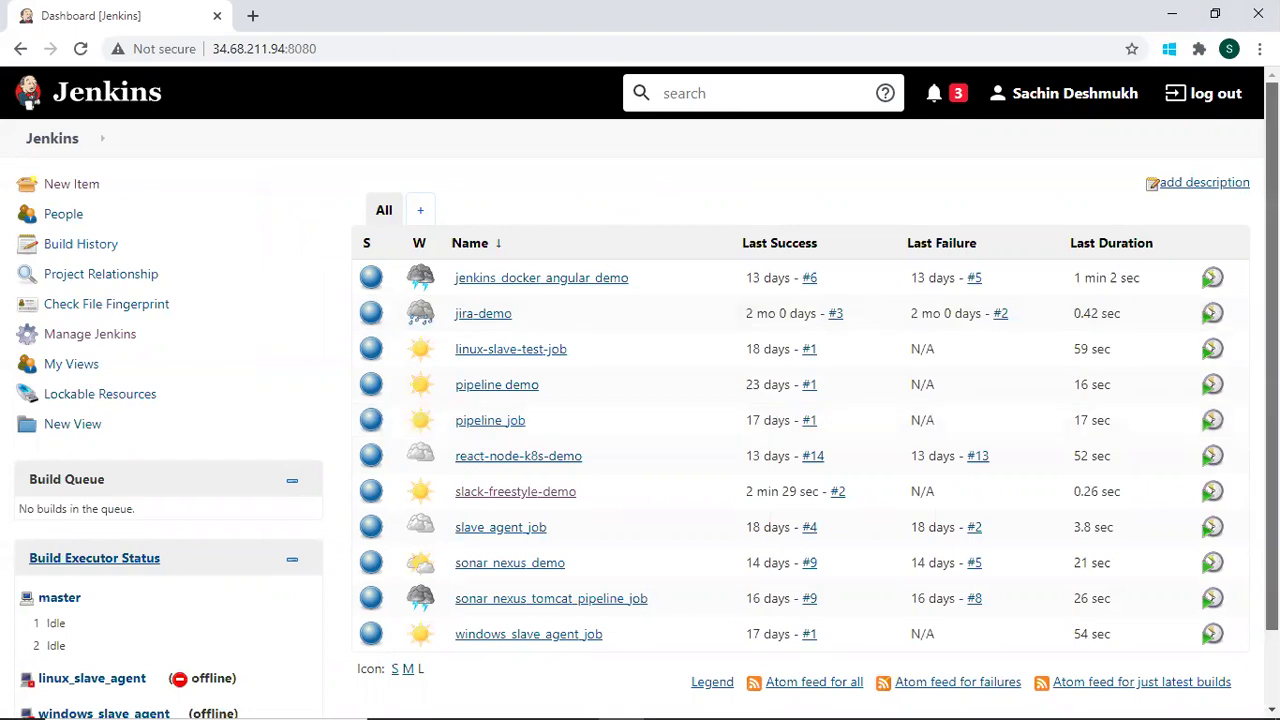
scroll(1272, 200, down, 1)
scroll(640, 392, up, 1)
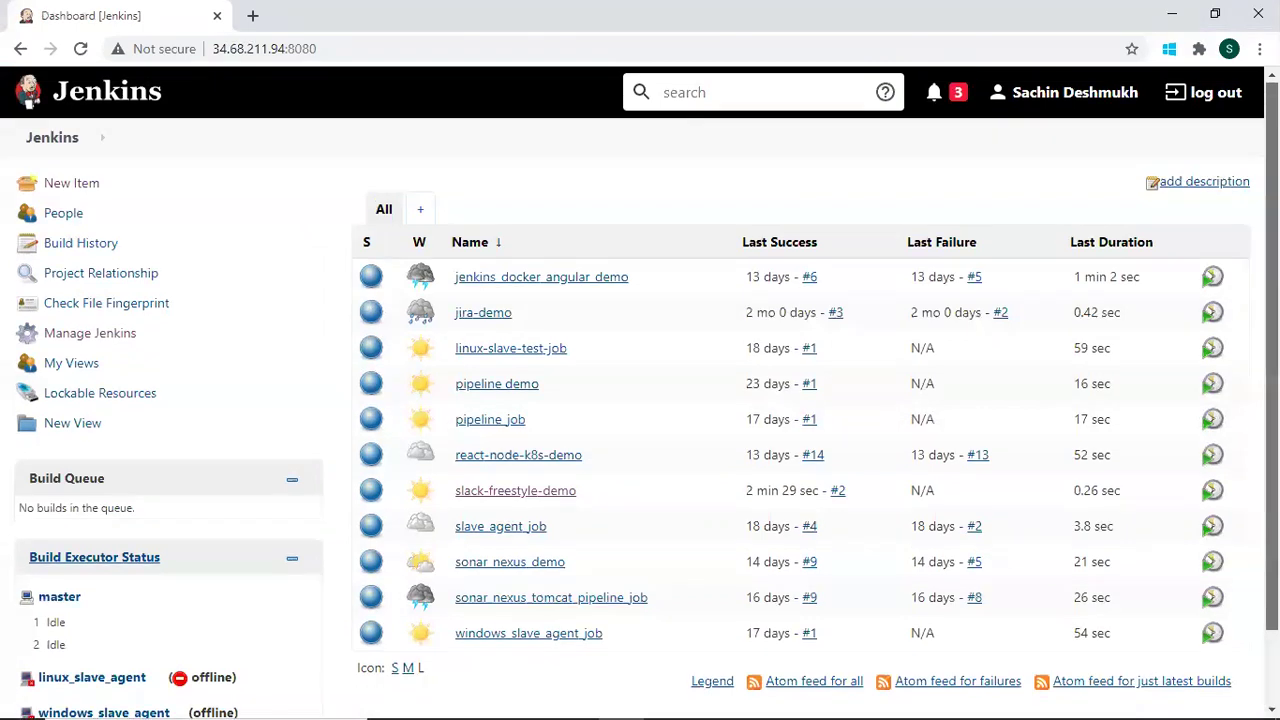
Create a Pipeline job named slack-pipeline-demo
click(72, 188)
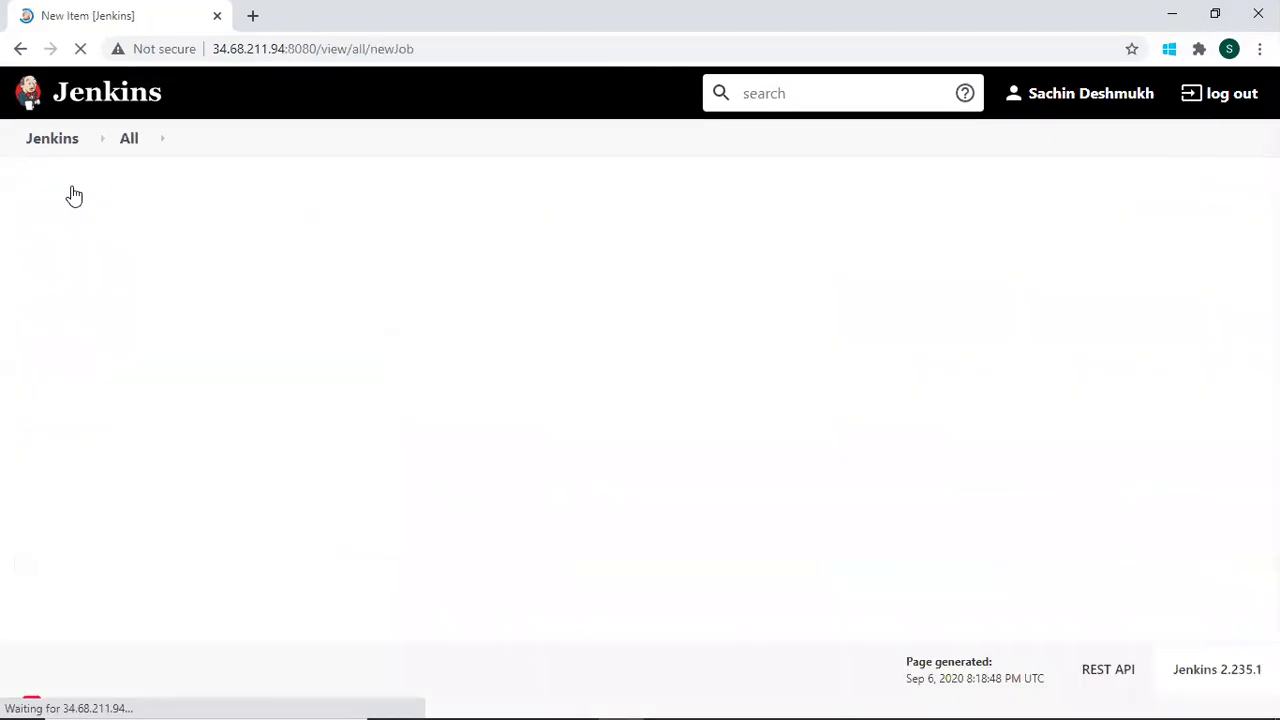
click(349, 531)
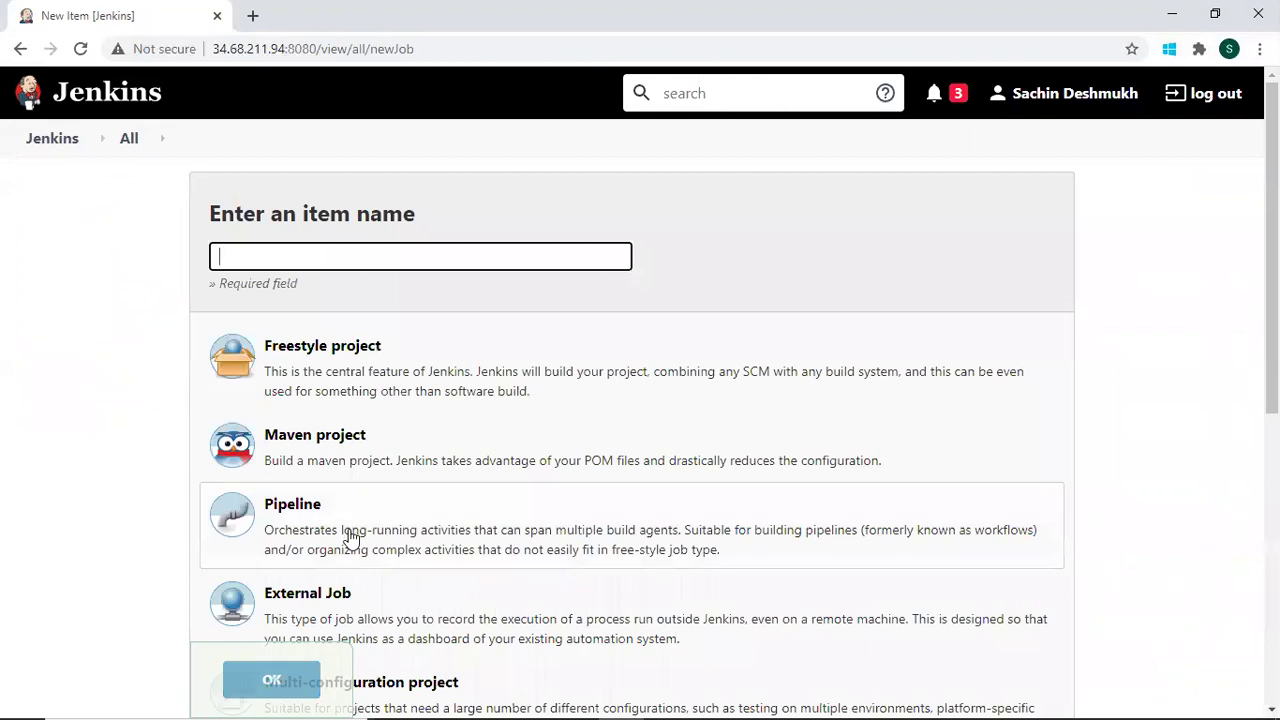
text(slack-pipeline-demo)
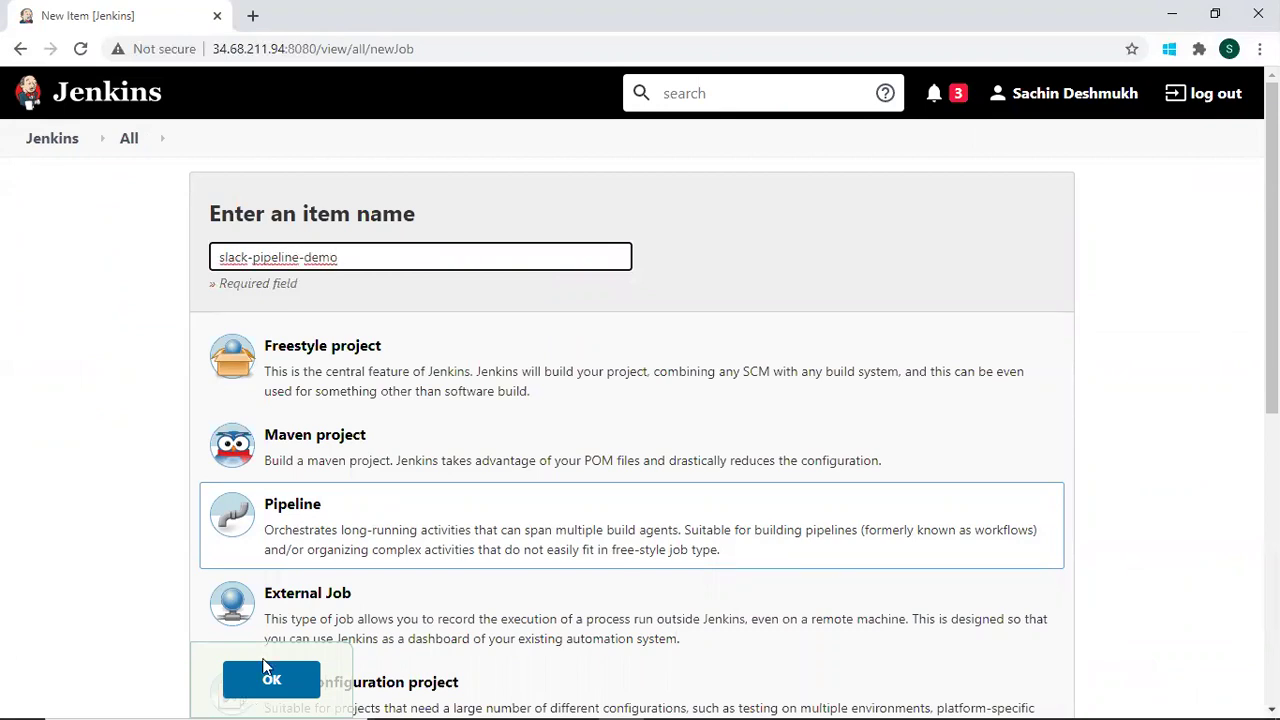
click(266, 672)
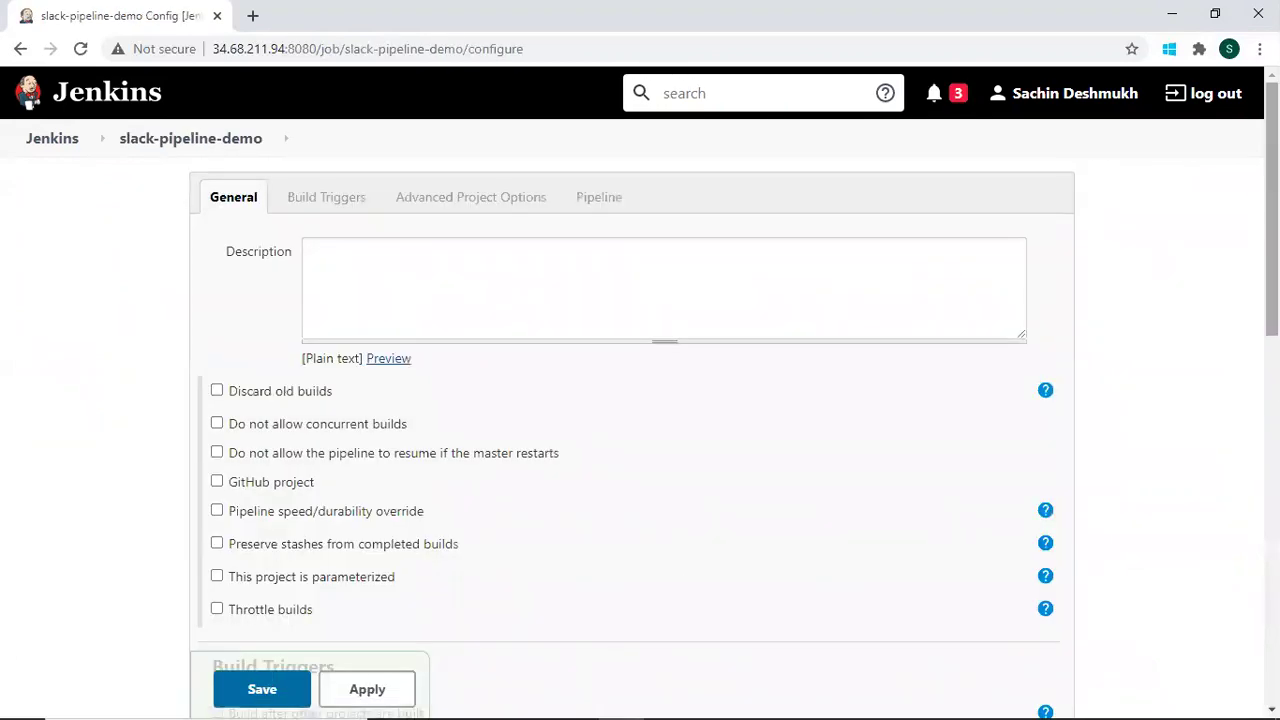
Keep the Pipeline definition as 'Pipeline script' and bring up the prepared script in Notepad
scroll(640, 400, down, 8)
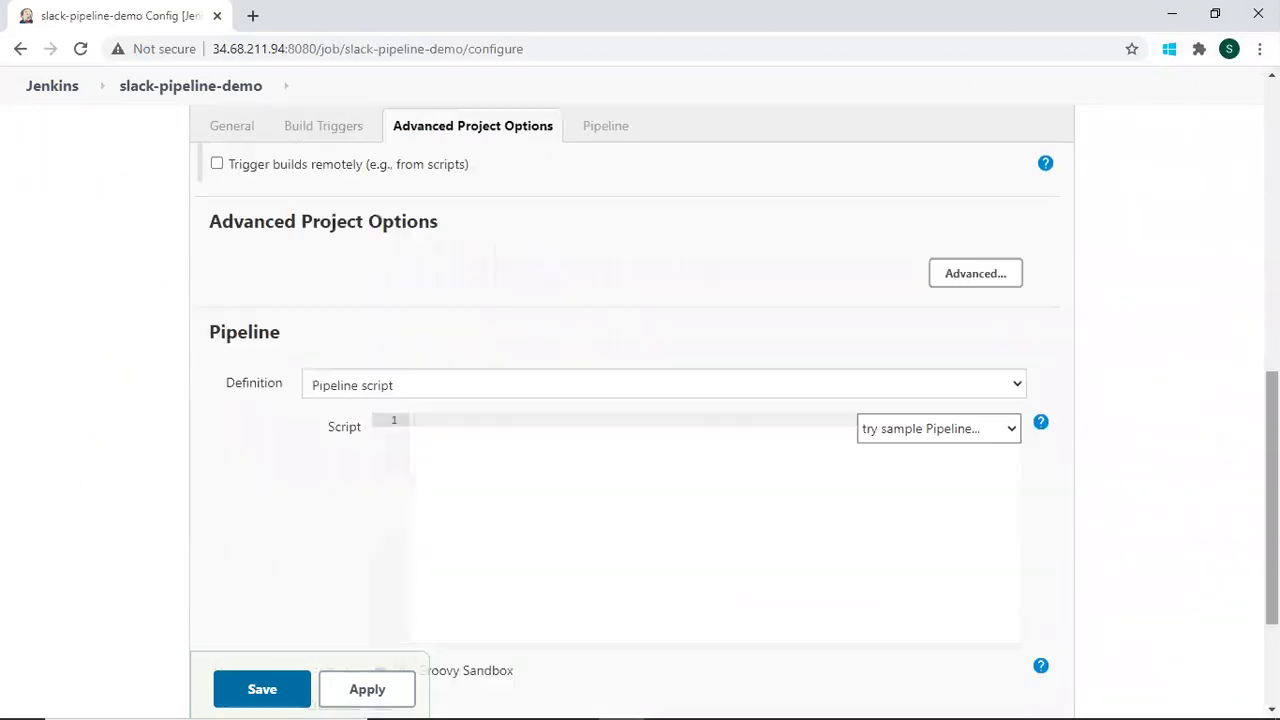
click(676, 390)
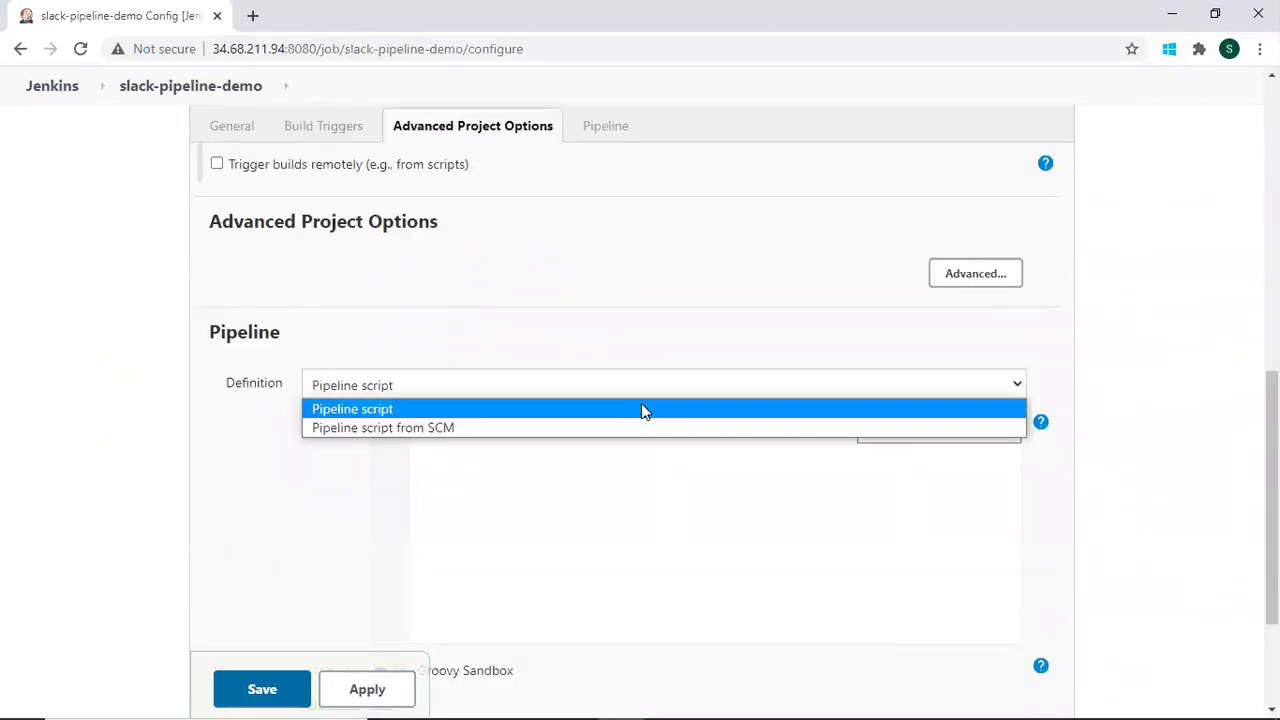
click(615, 409)
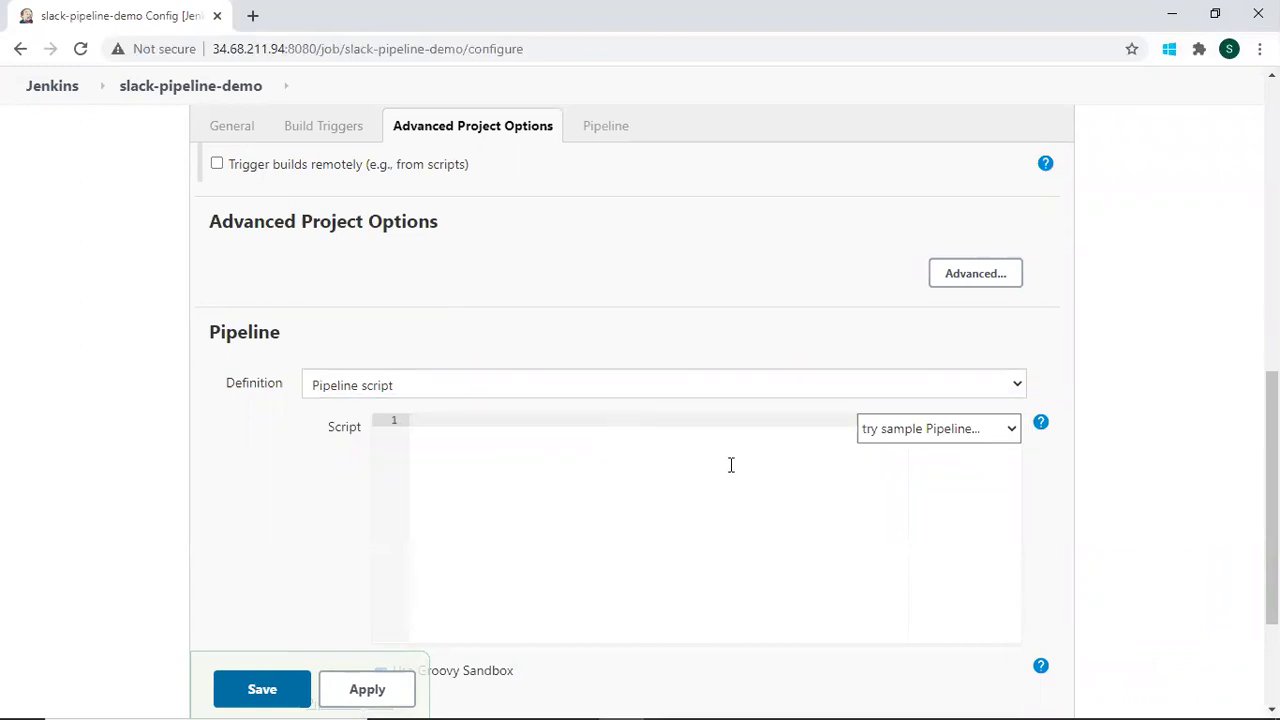
key(alt+Tab)
key(Tab)
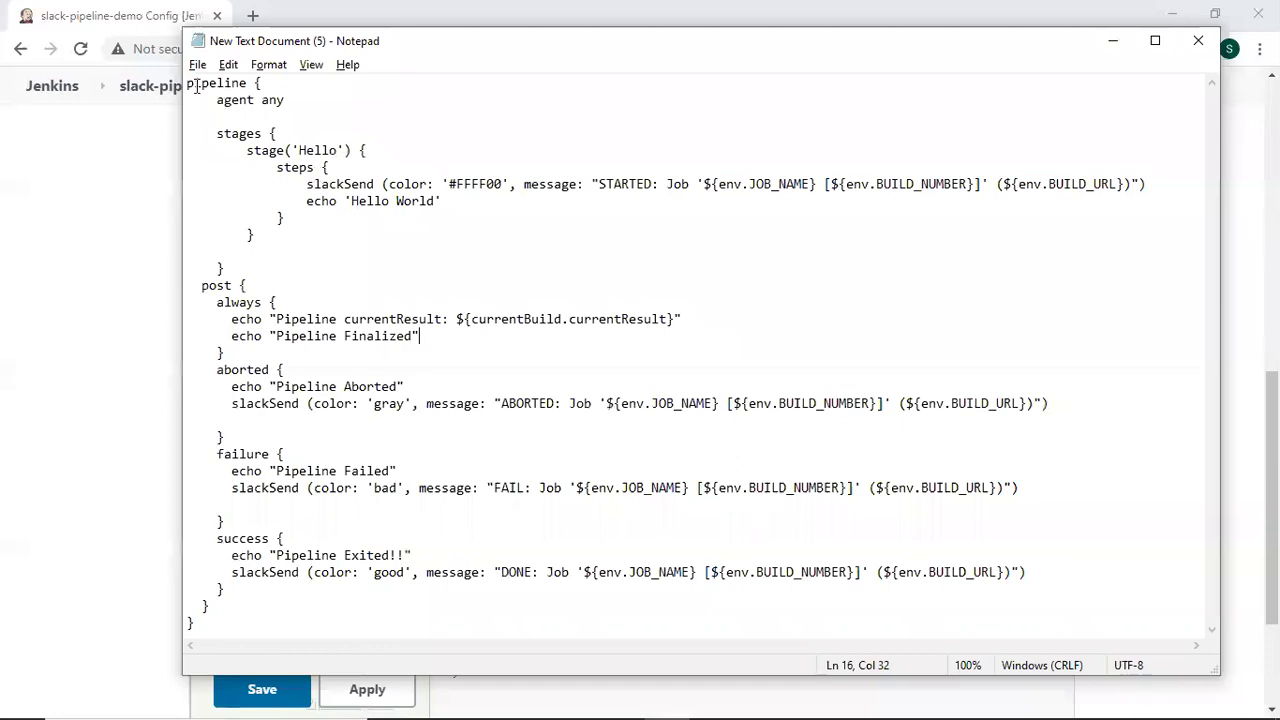
drag(253, 88, 300, 150)
click(300, 150)
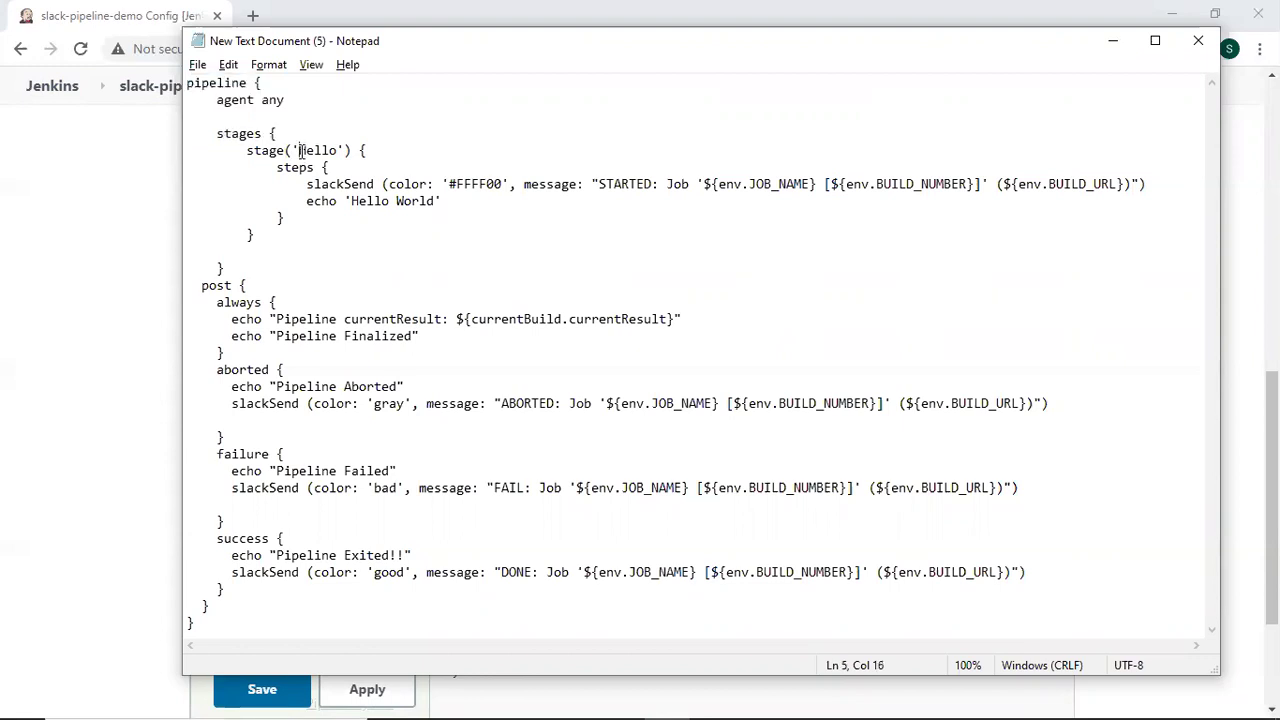
drag(306, 201, 459, 208)
click(306, 184)
drag(306, 184, 376, 184)
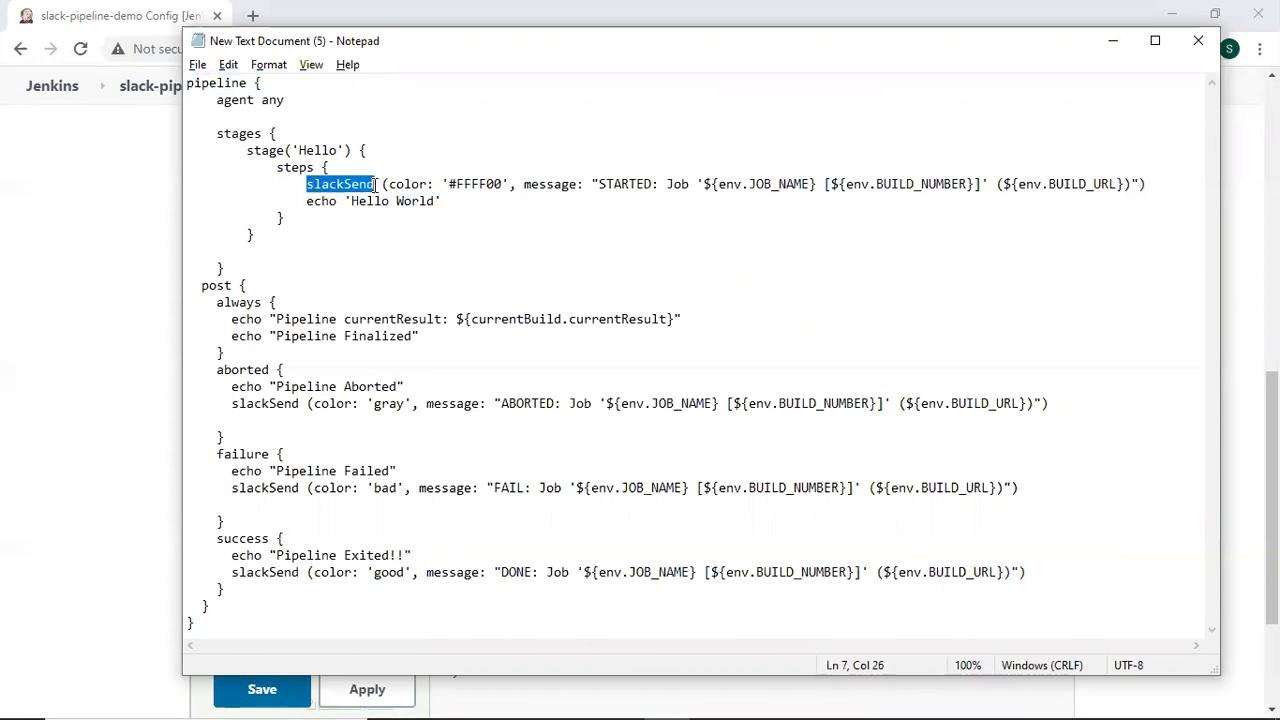
click(376, 184)
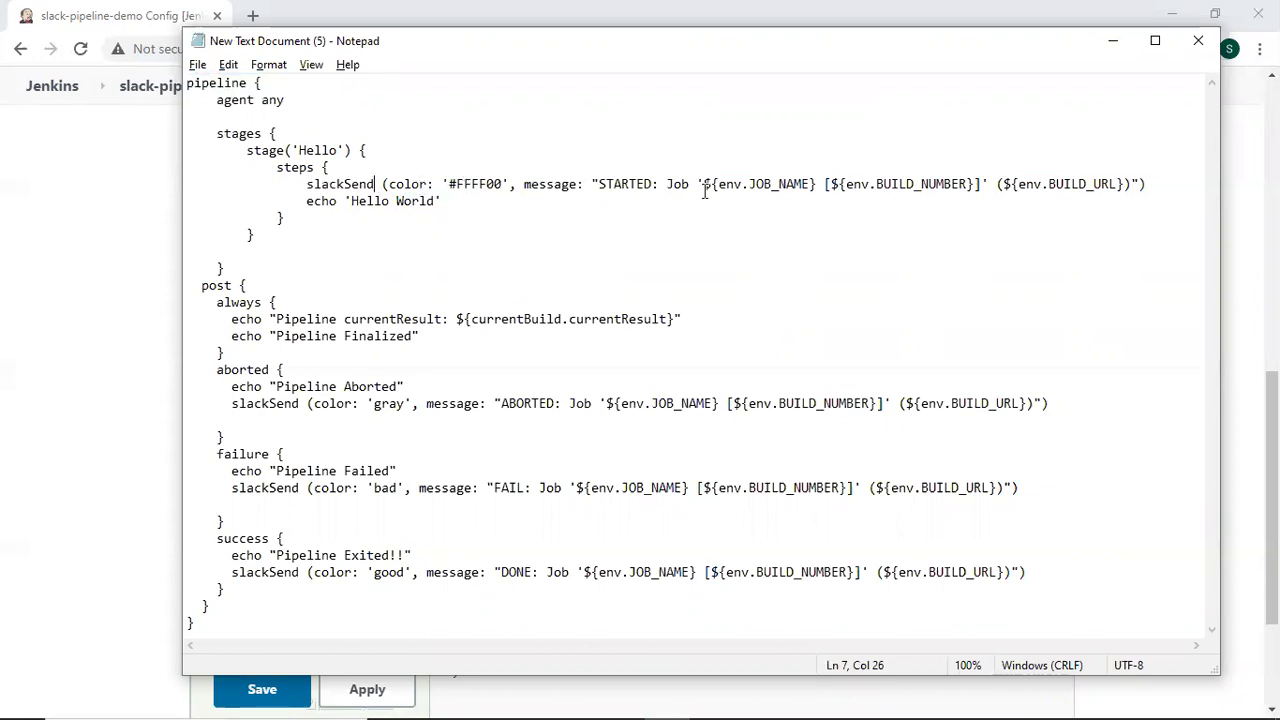
click(630, 184)
double_click(630, 184)
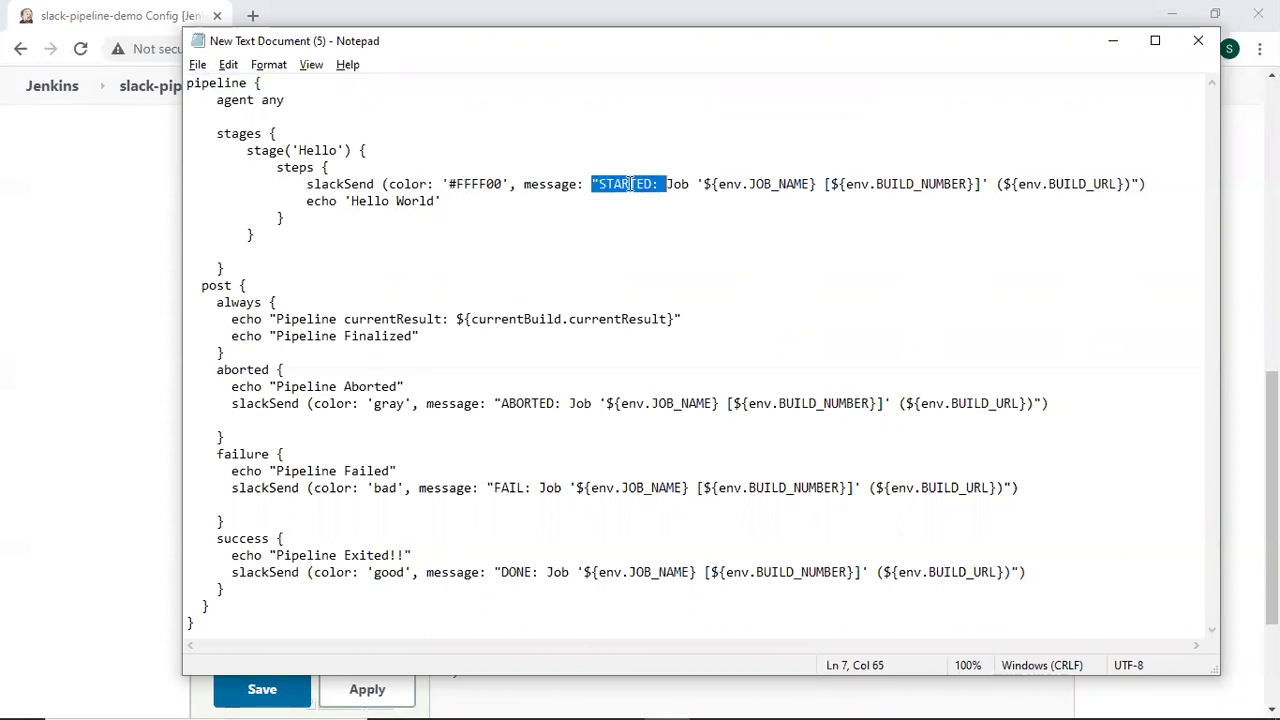
click(772, 184)
double_click(772, 184)
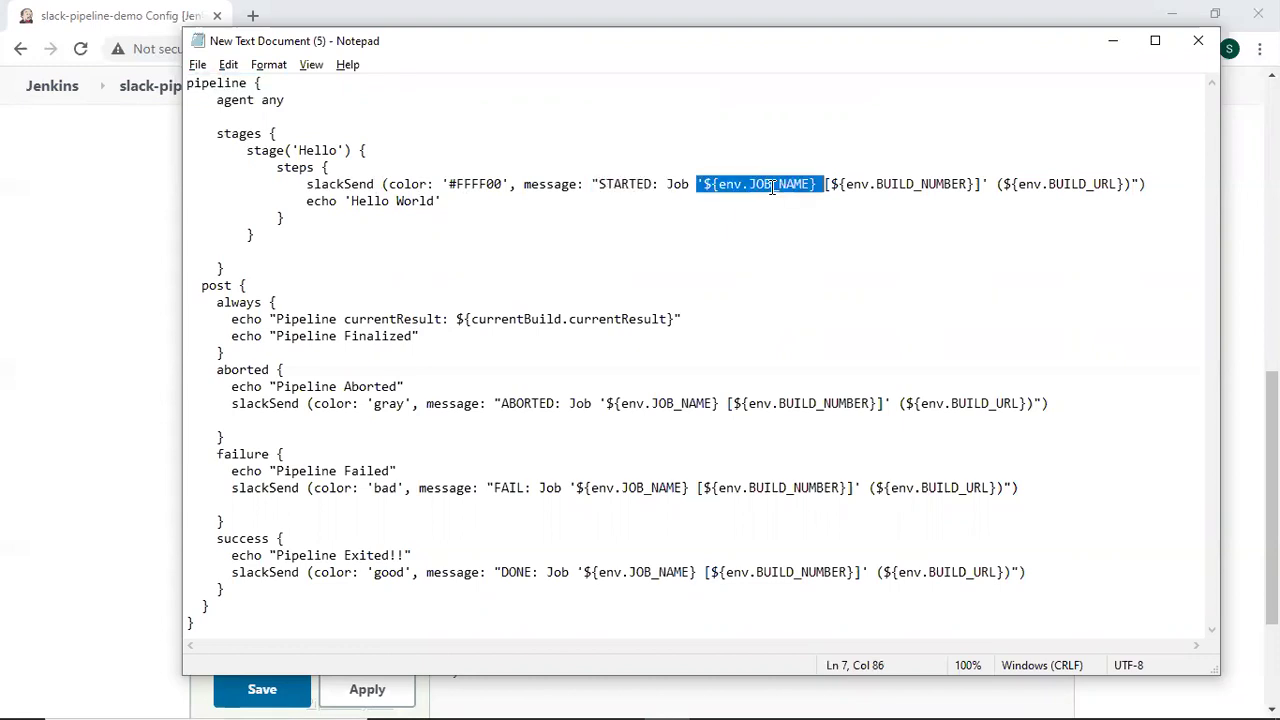
double_click(948, 182)
double_click(1028, 186)
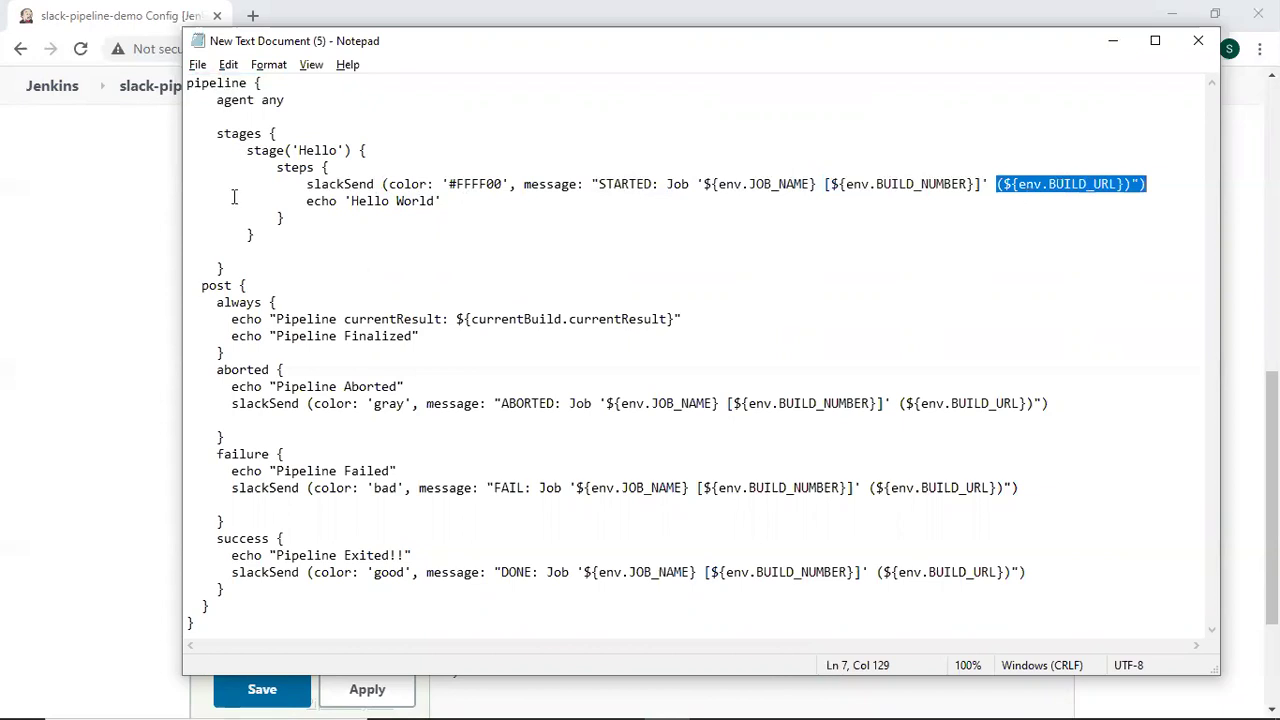
double_click(216, 286)
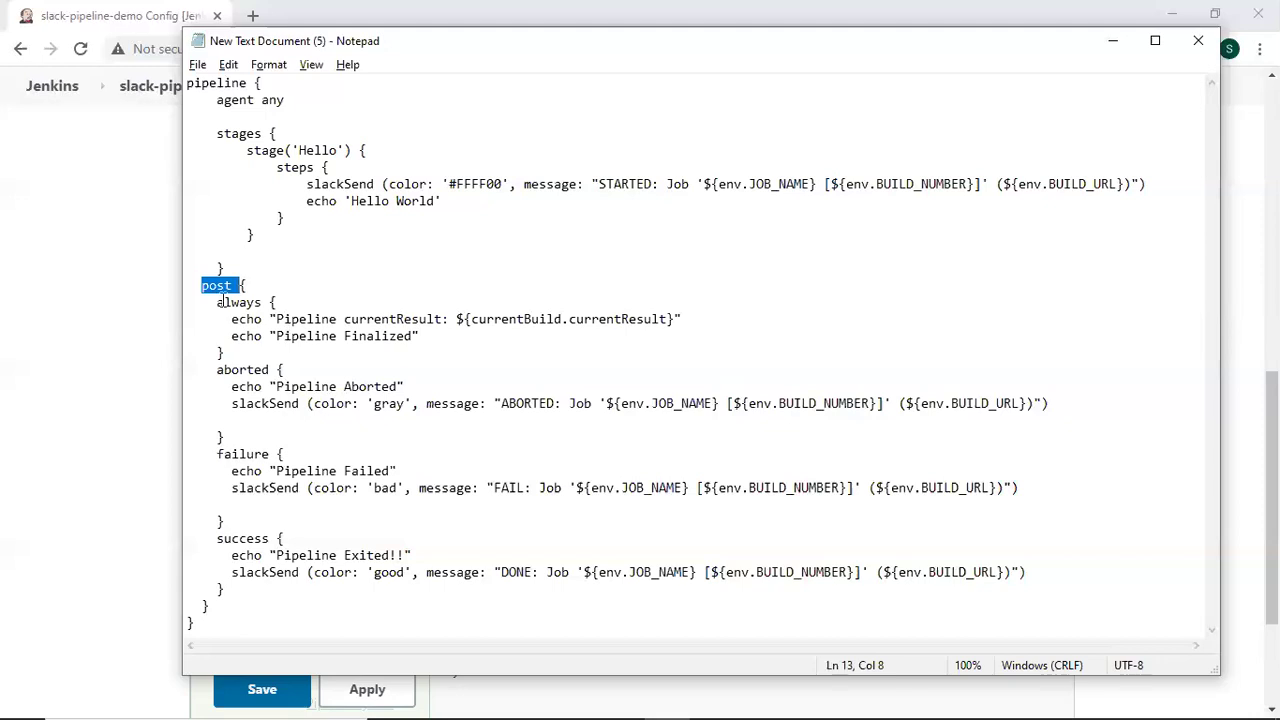
double_click(232, 304)
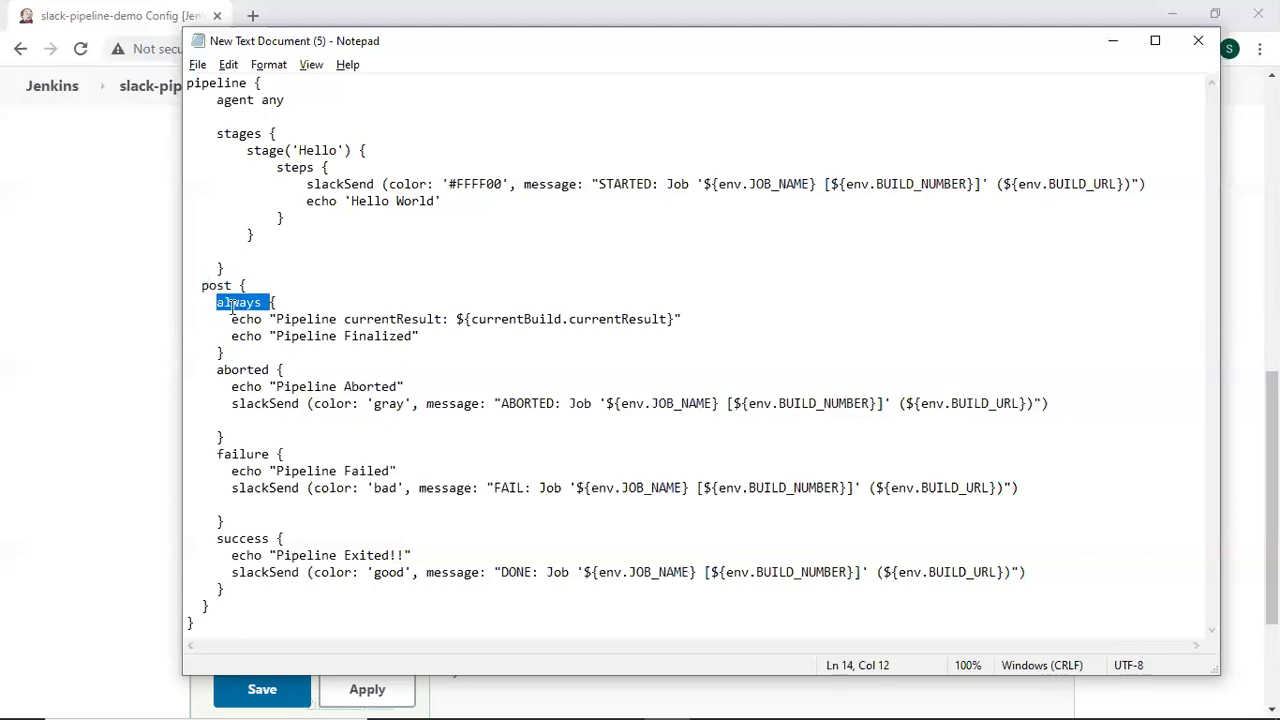
click(232, 308)
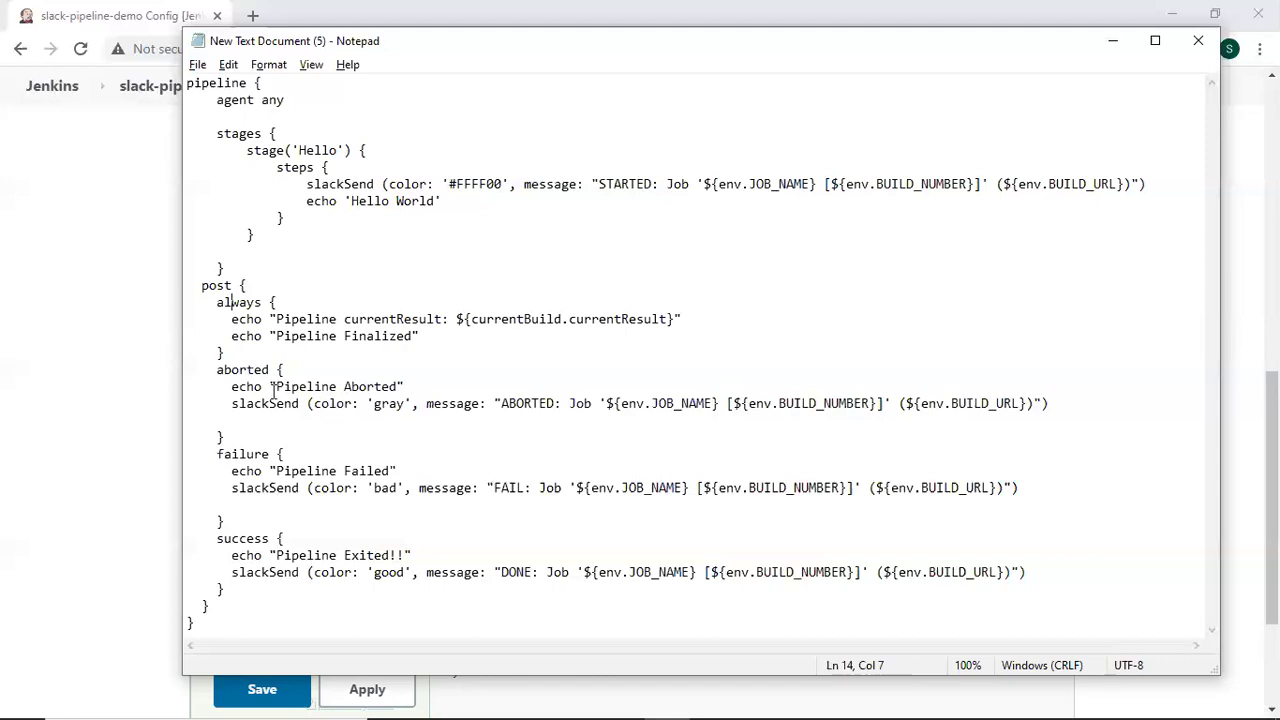
double_click(270, 403)
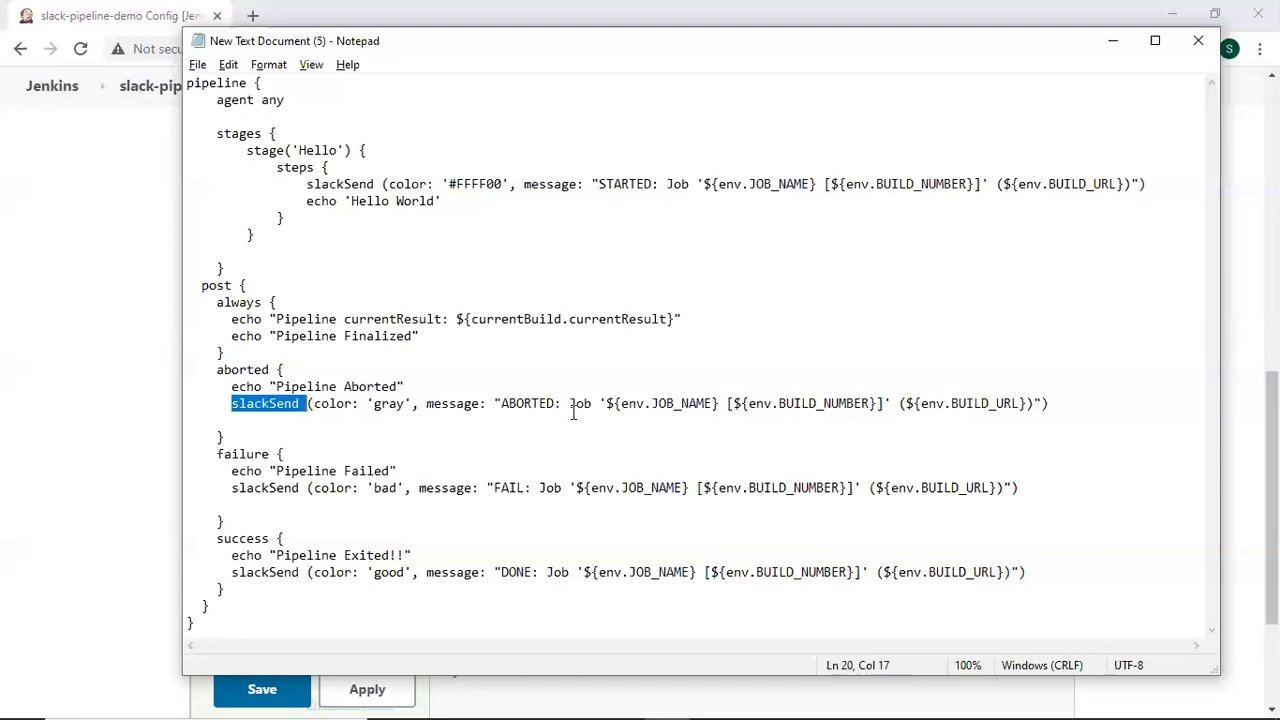
double_click(530, 403)
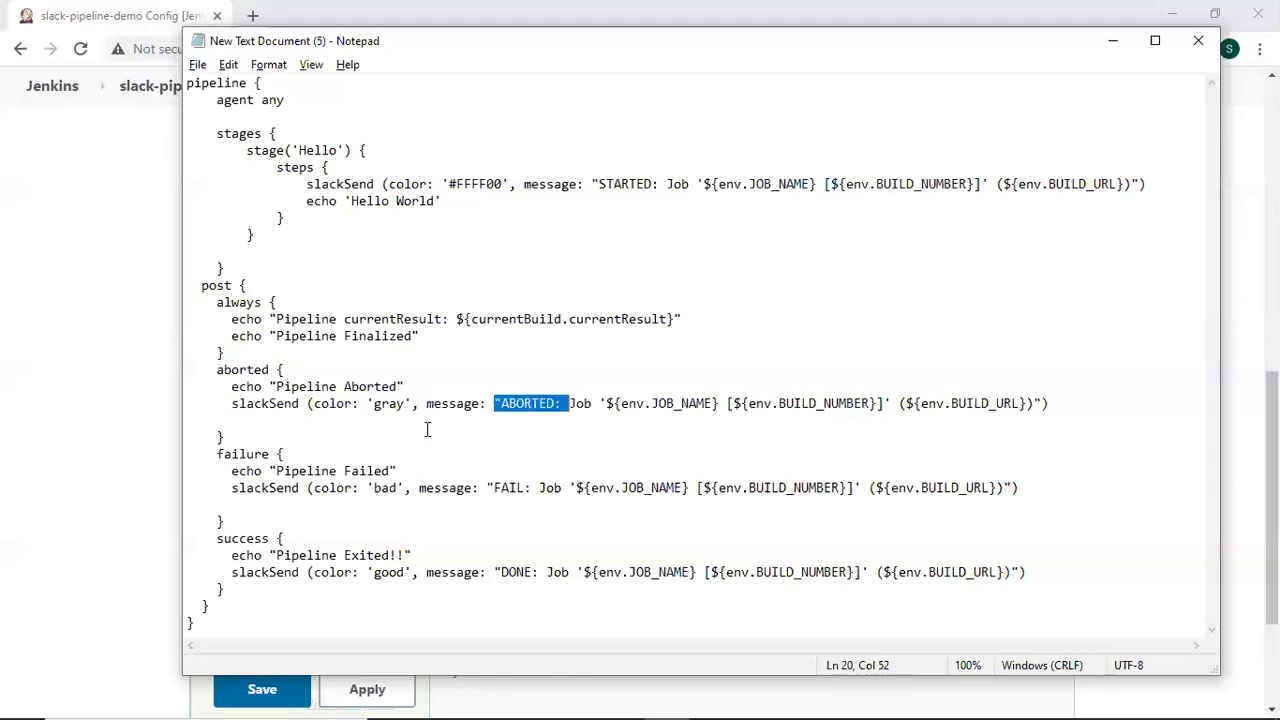
double_click(222, 455)
click(264, 488)
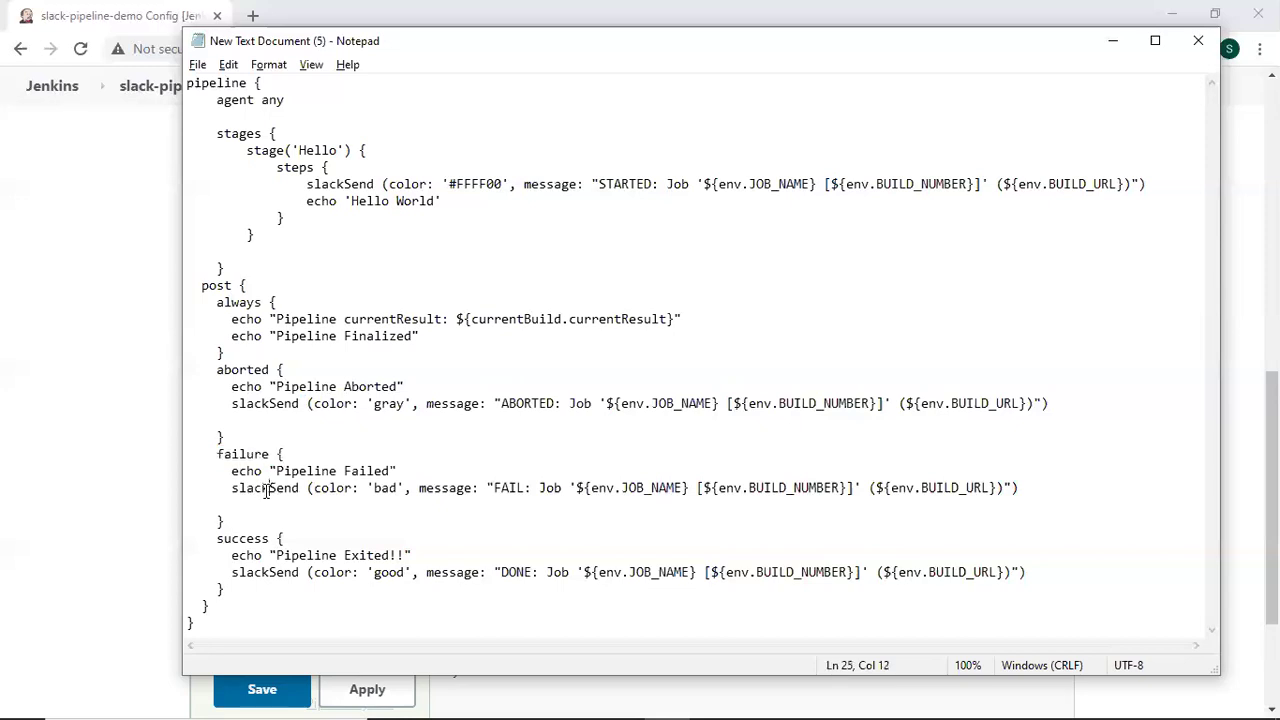
double_click(266, 488)
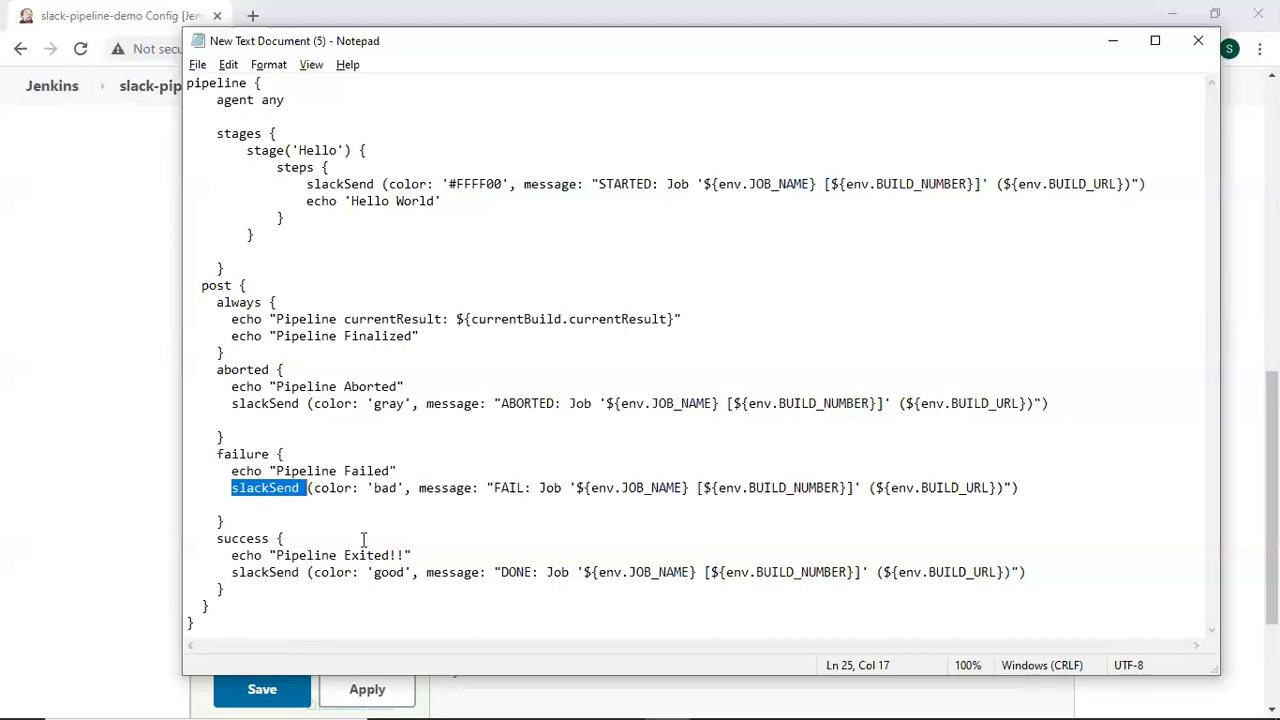
double_click(269, 574)
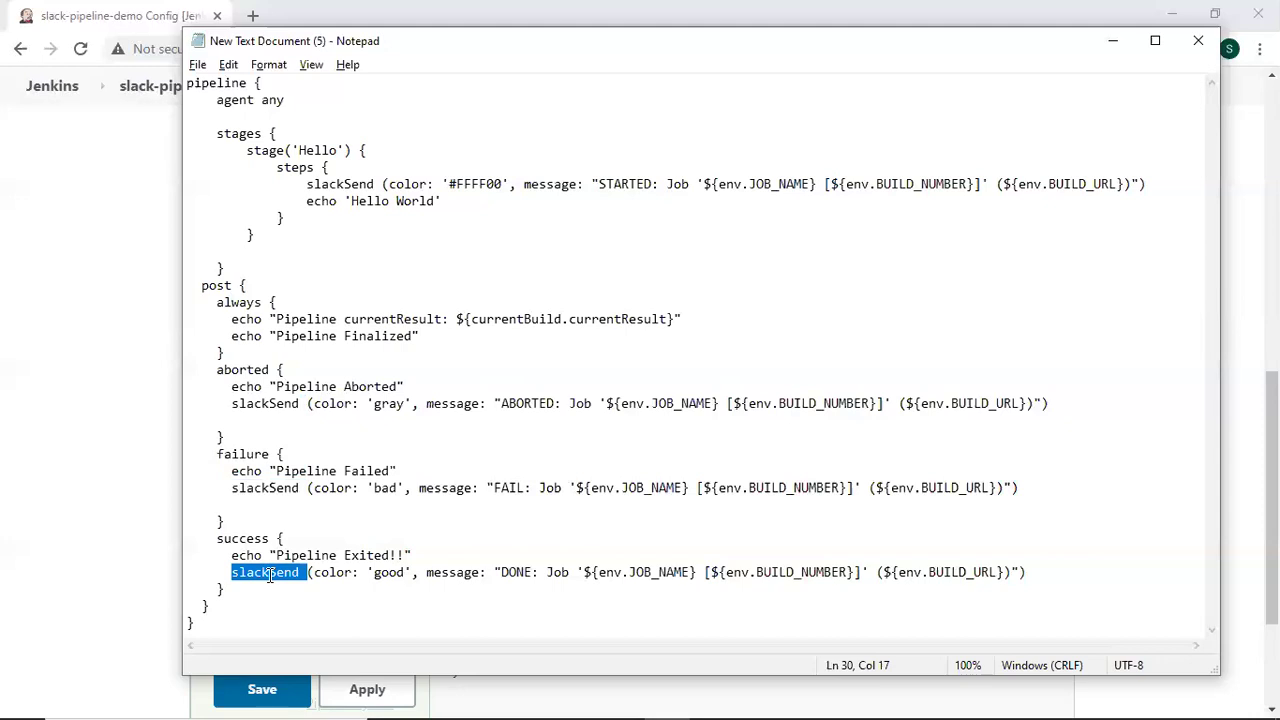
click(517, 574)
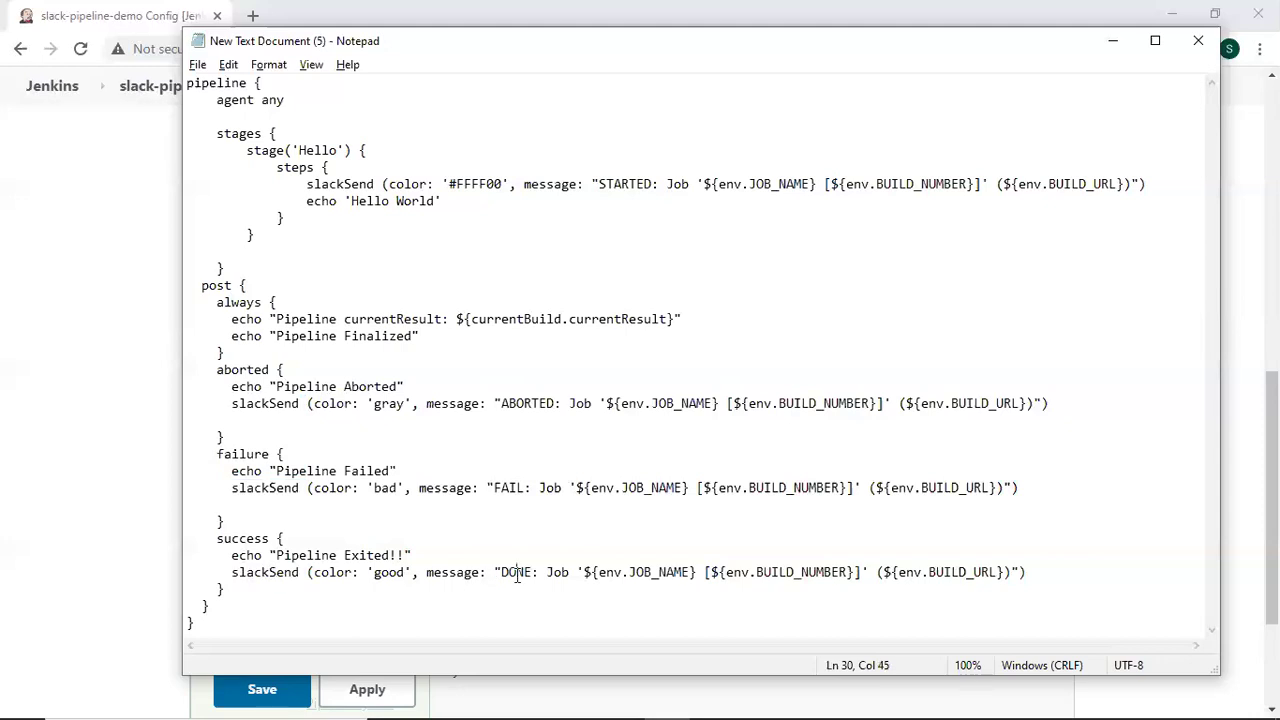
Paste the 33-line slackSend script from Notepad into the Script editor and apply it
key(ctrl+a)
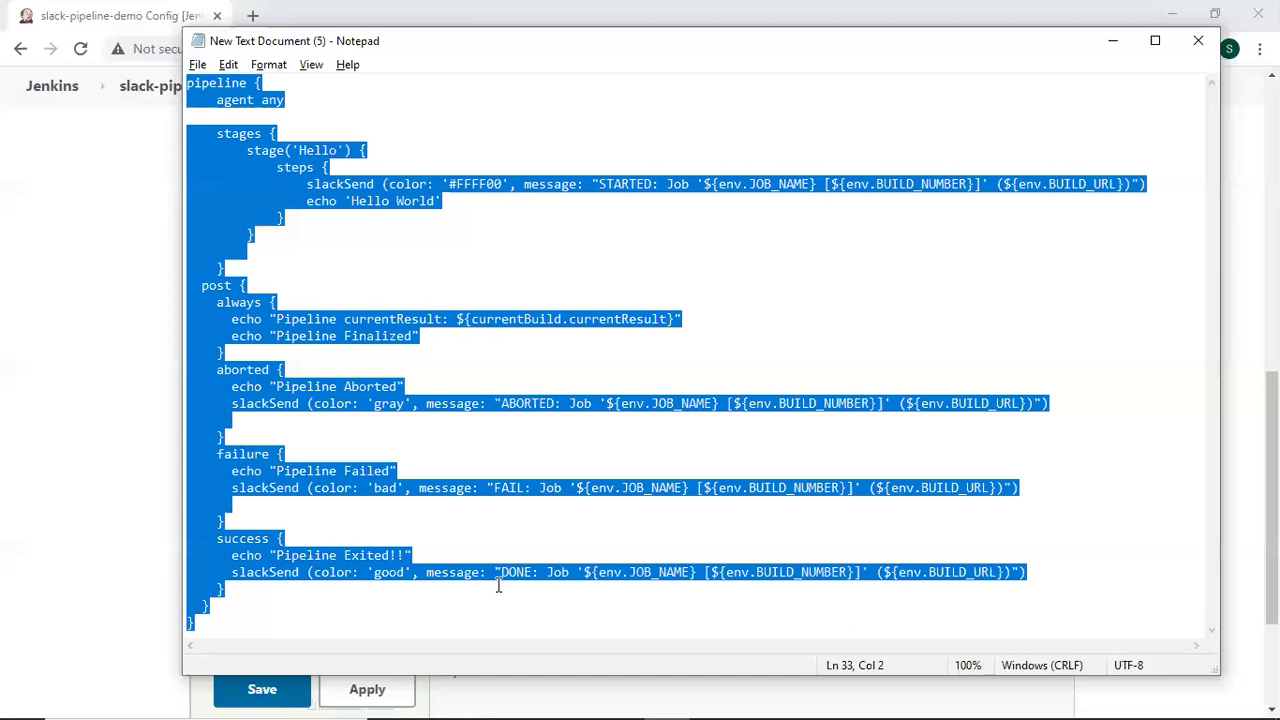
click(68, 482)
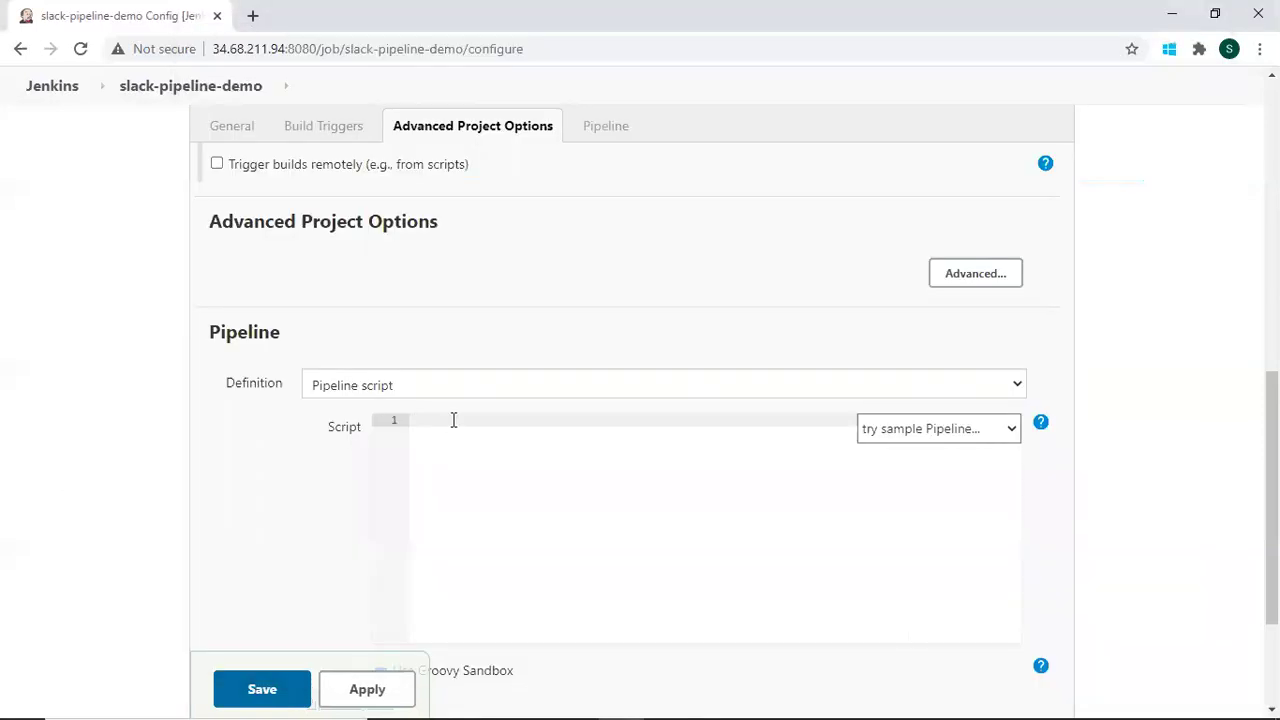
key(ctrl+v)
scroll(453, 420, down, 2)
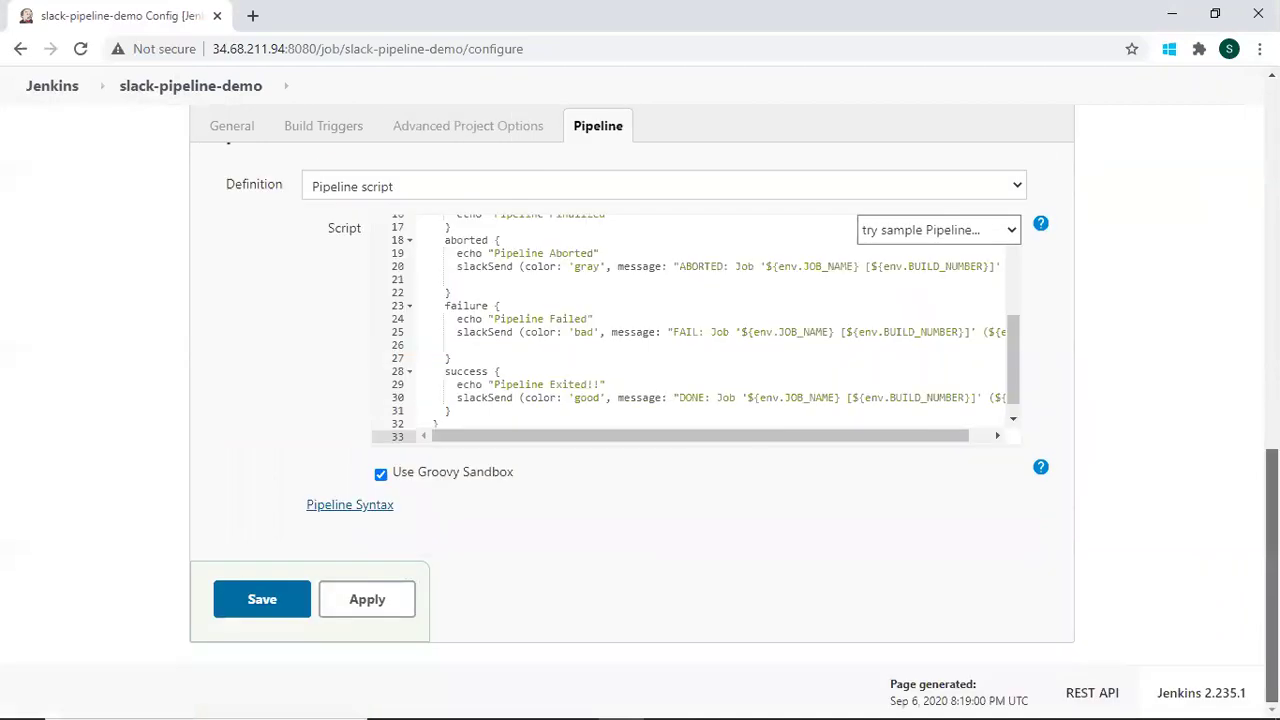
click(362, 600)
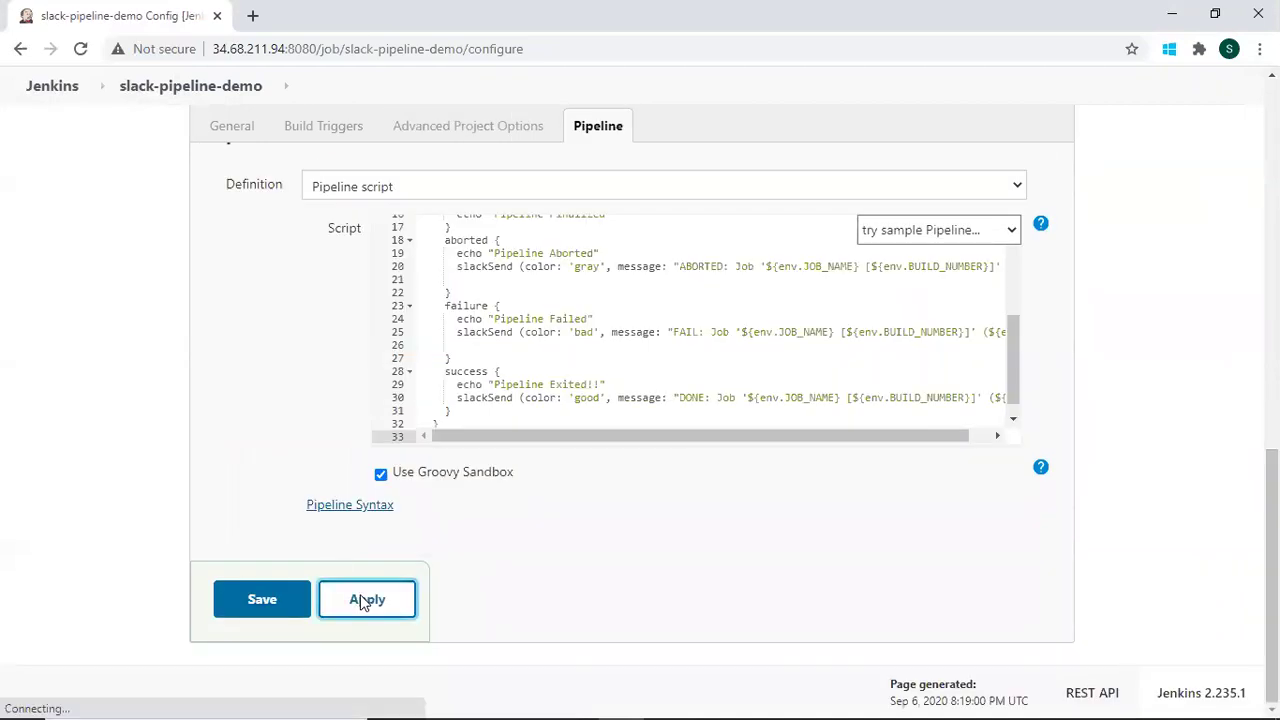
Save slack-pipeline-demo, run build #1, and view its console log ending in SUCCESS
click(266, 596)
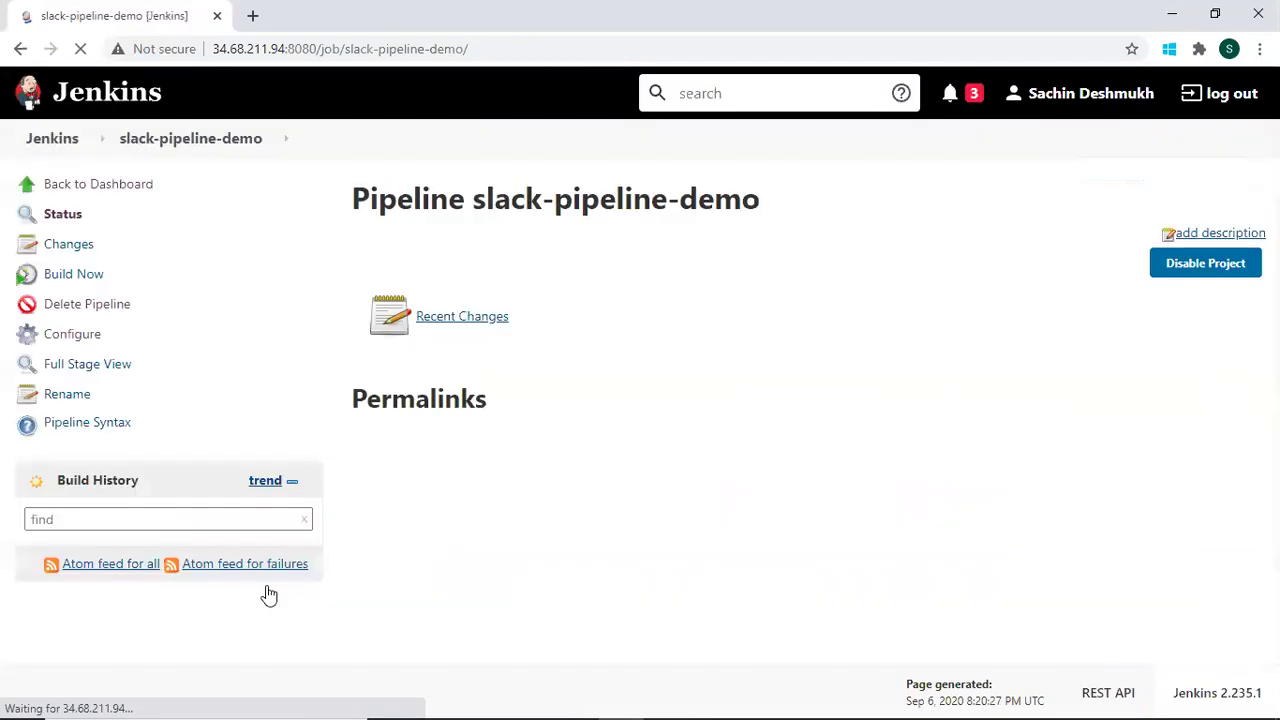
click(80, 283)
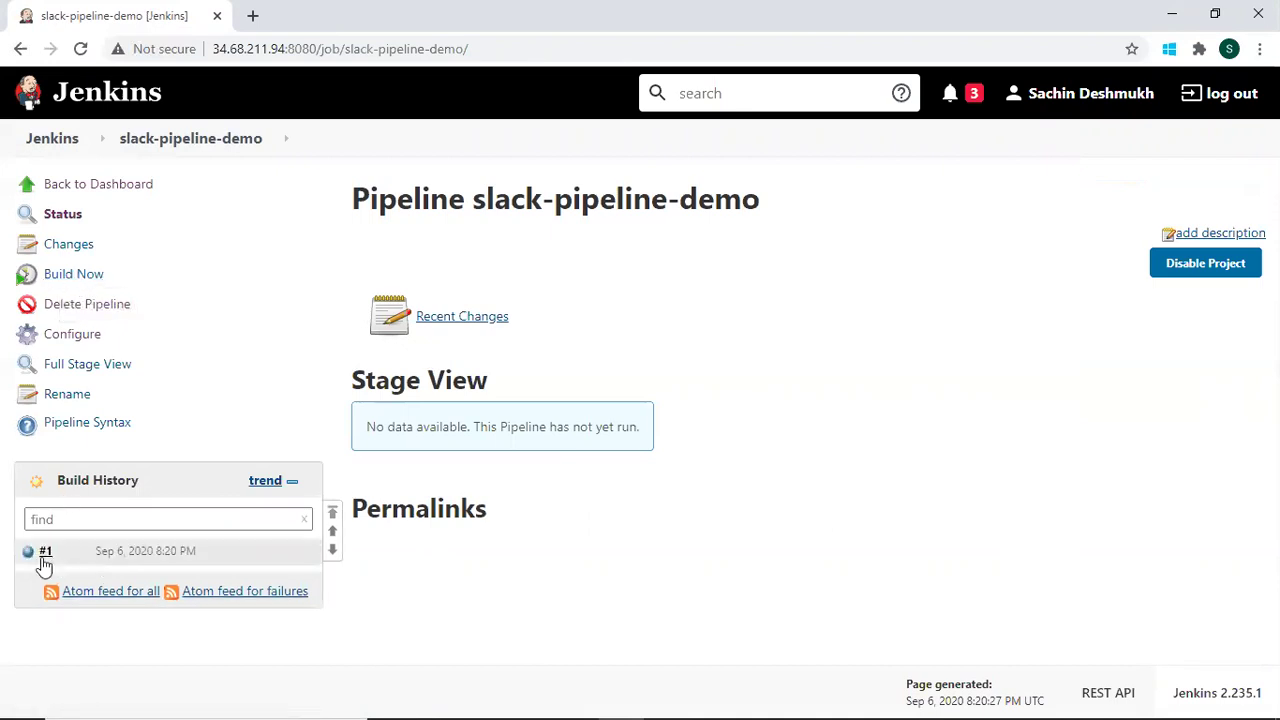
click(44, 552)
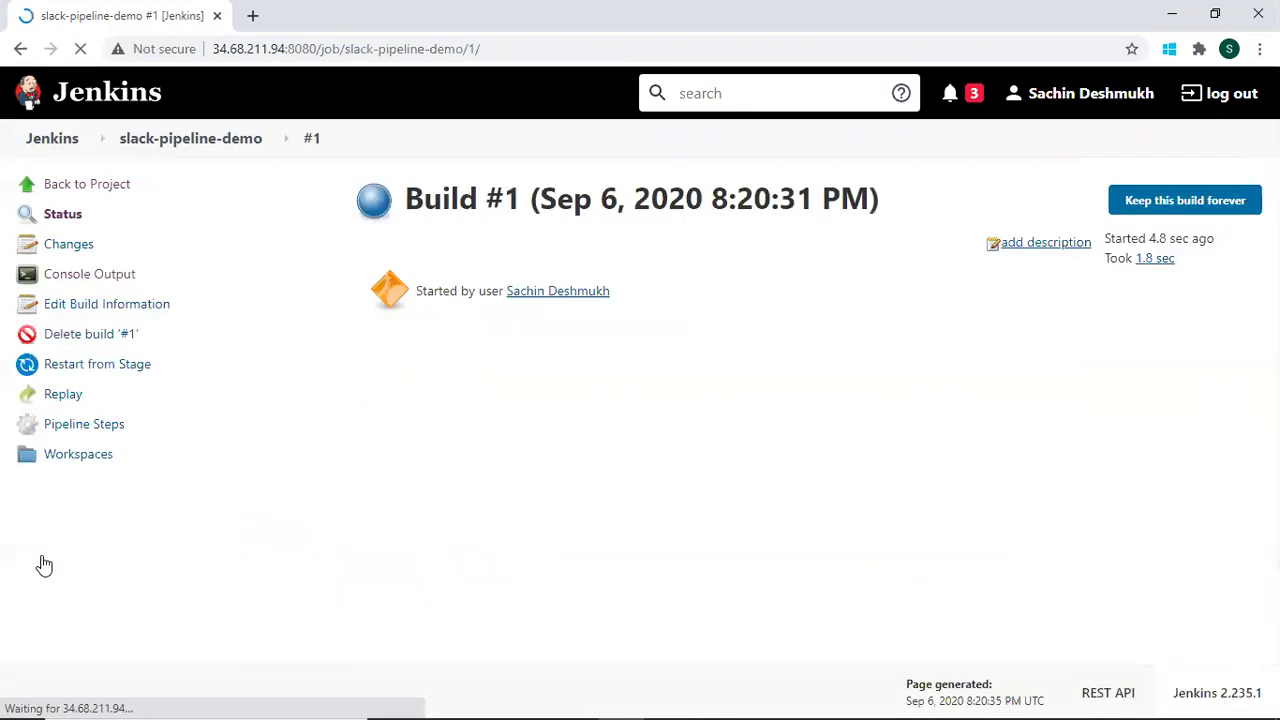
click(113, 282)
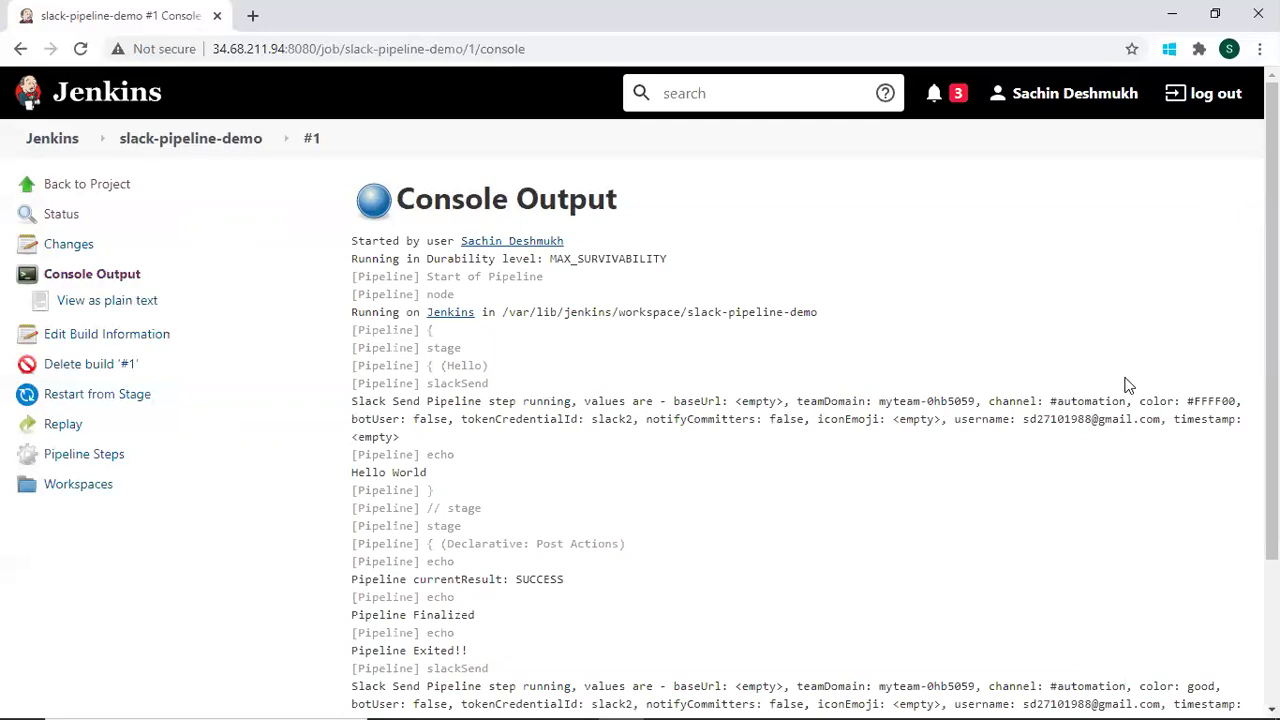
scroll(1271, 400, down, 3)
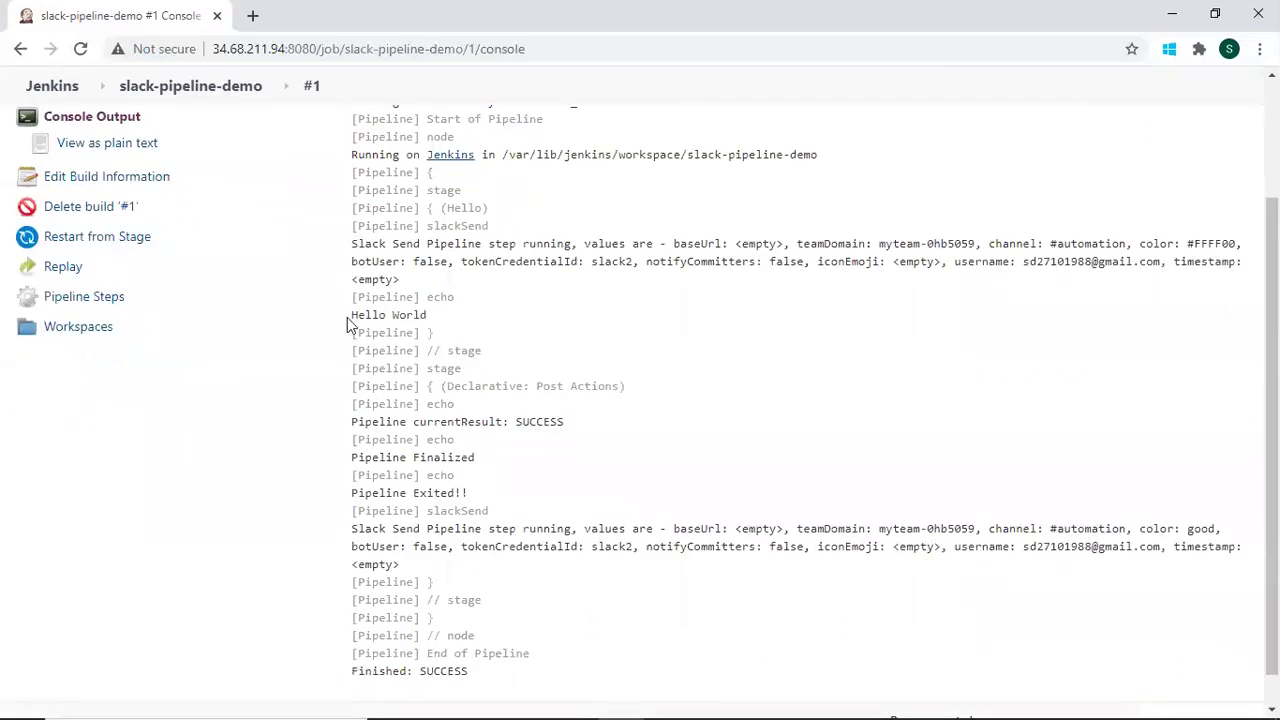
drag(349, 315, 440, 322)
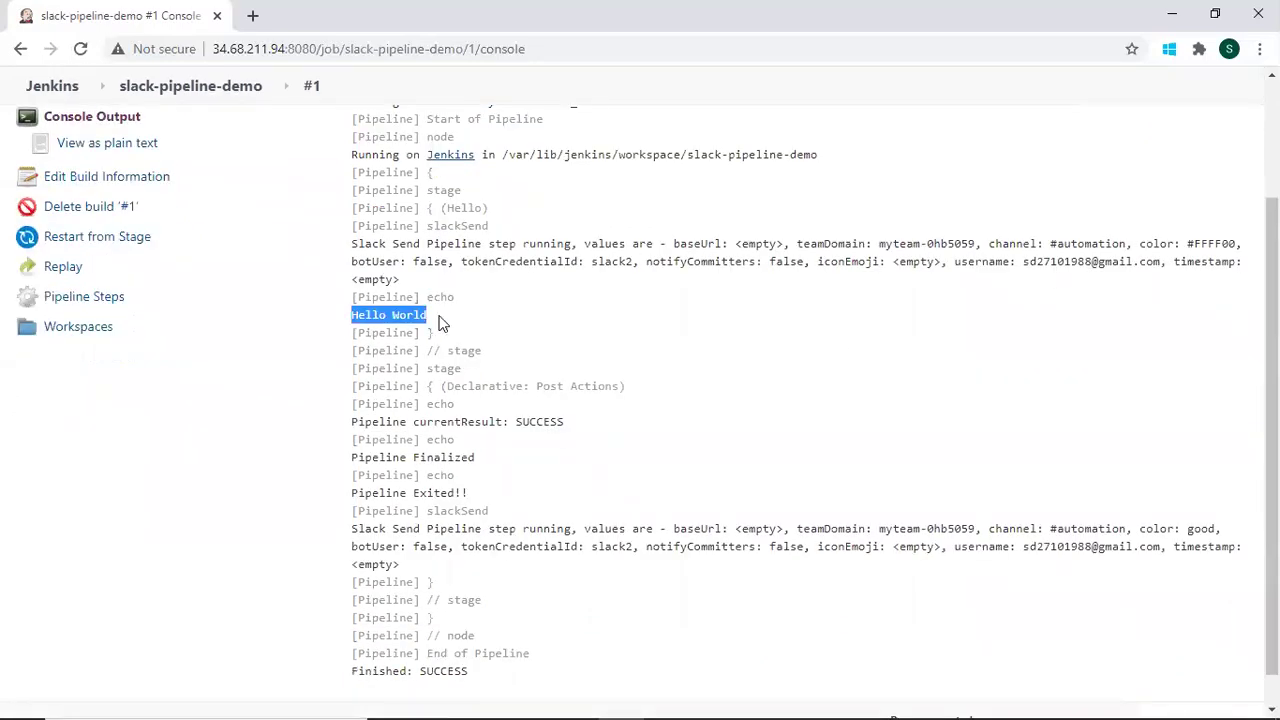
click(443, 322)
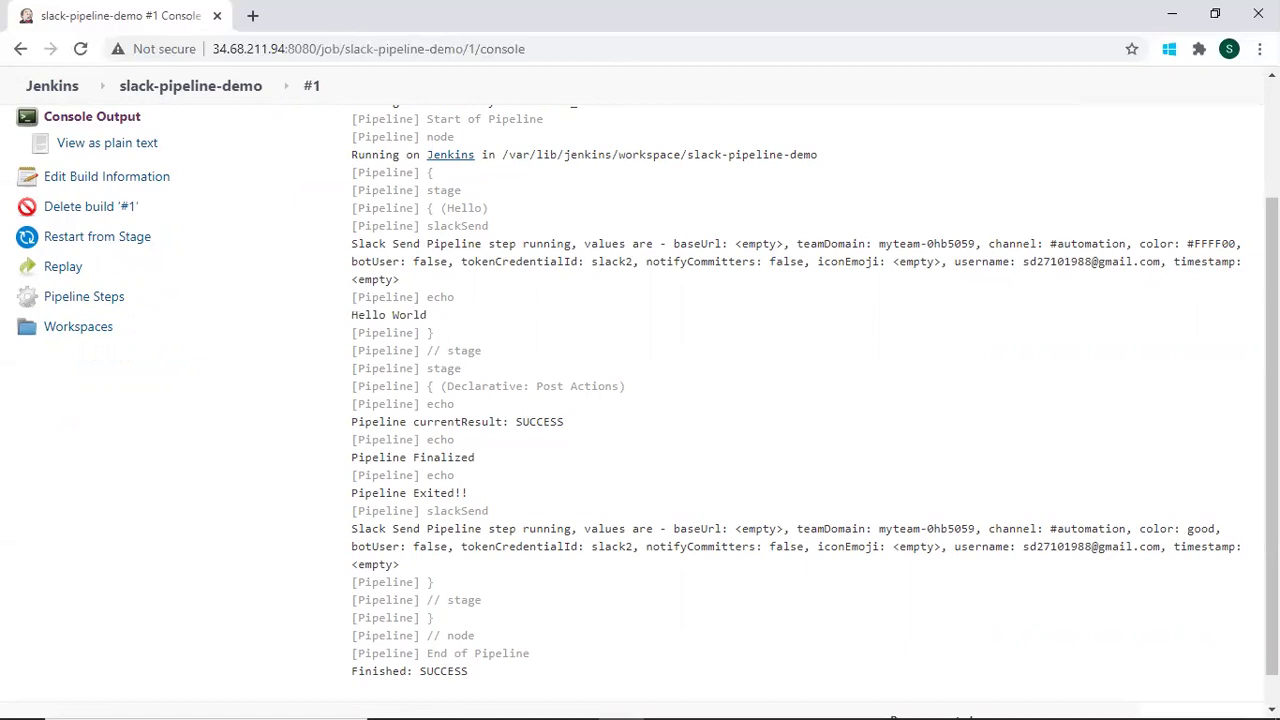
scroll(640, 400, down, 1)
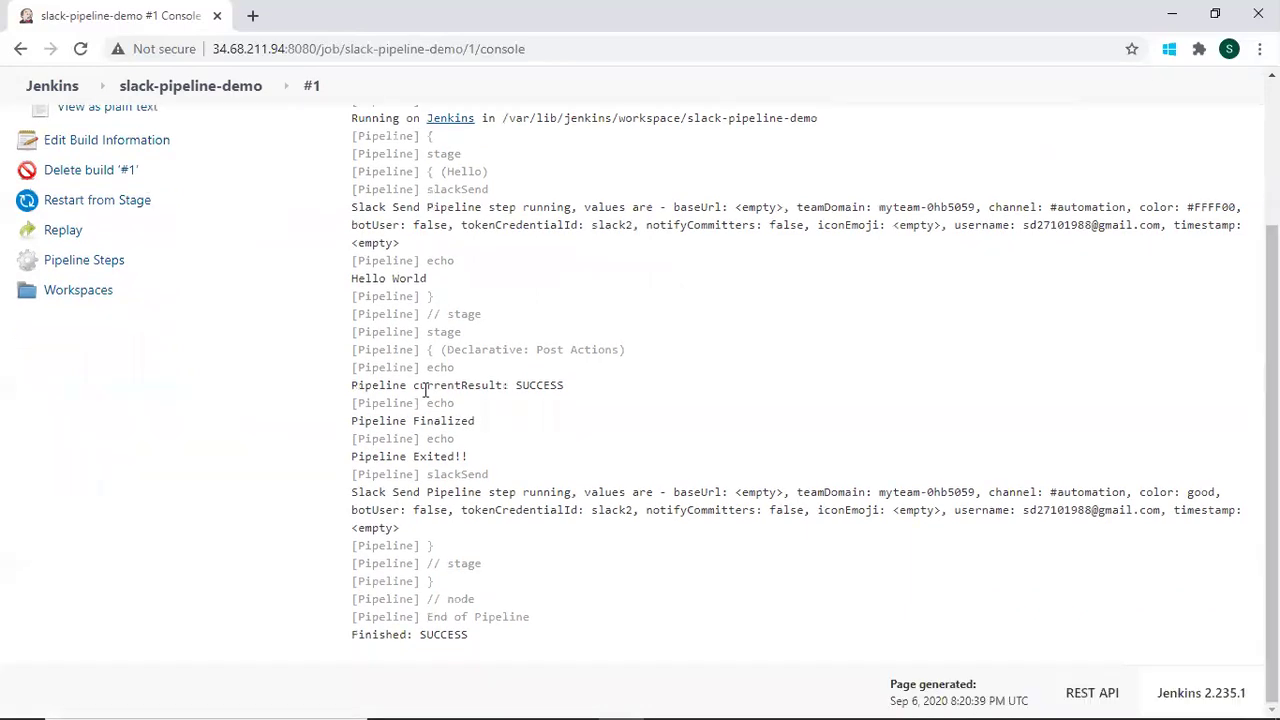
double_click(460, 385)
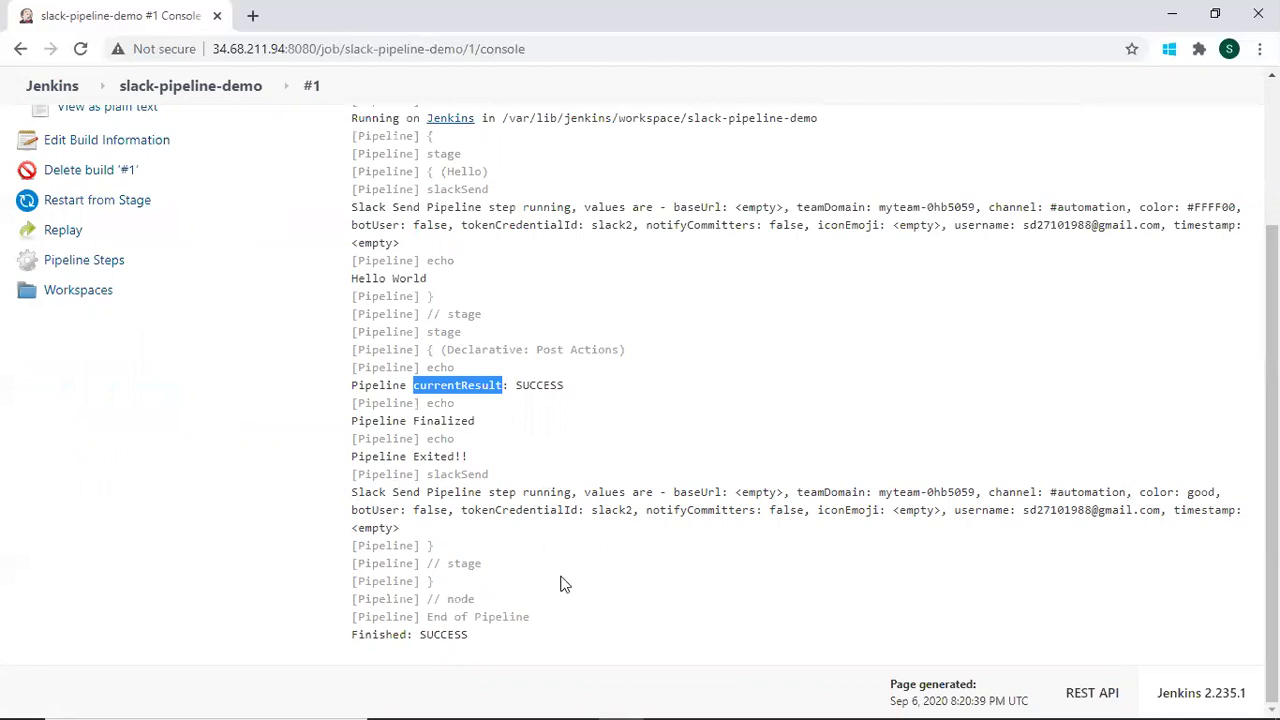
key(alt+Tab)
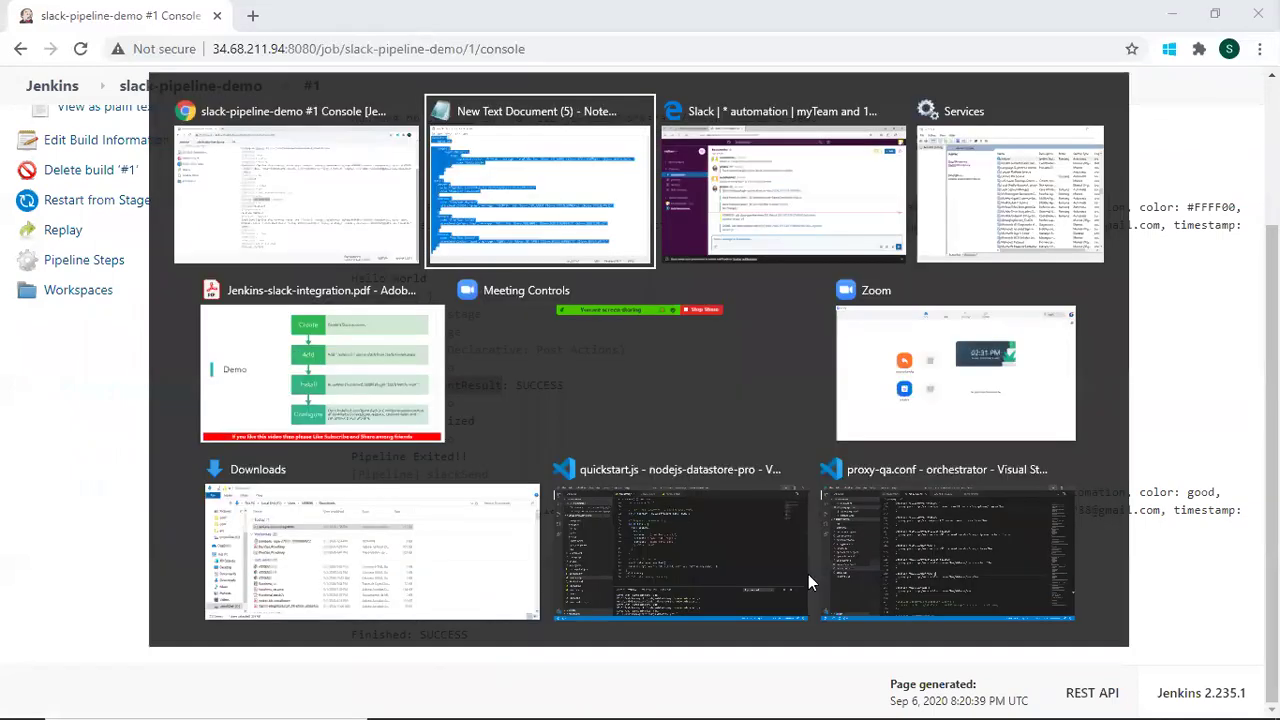
key(alt+Tab)
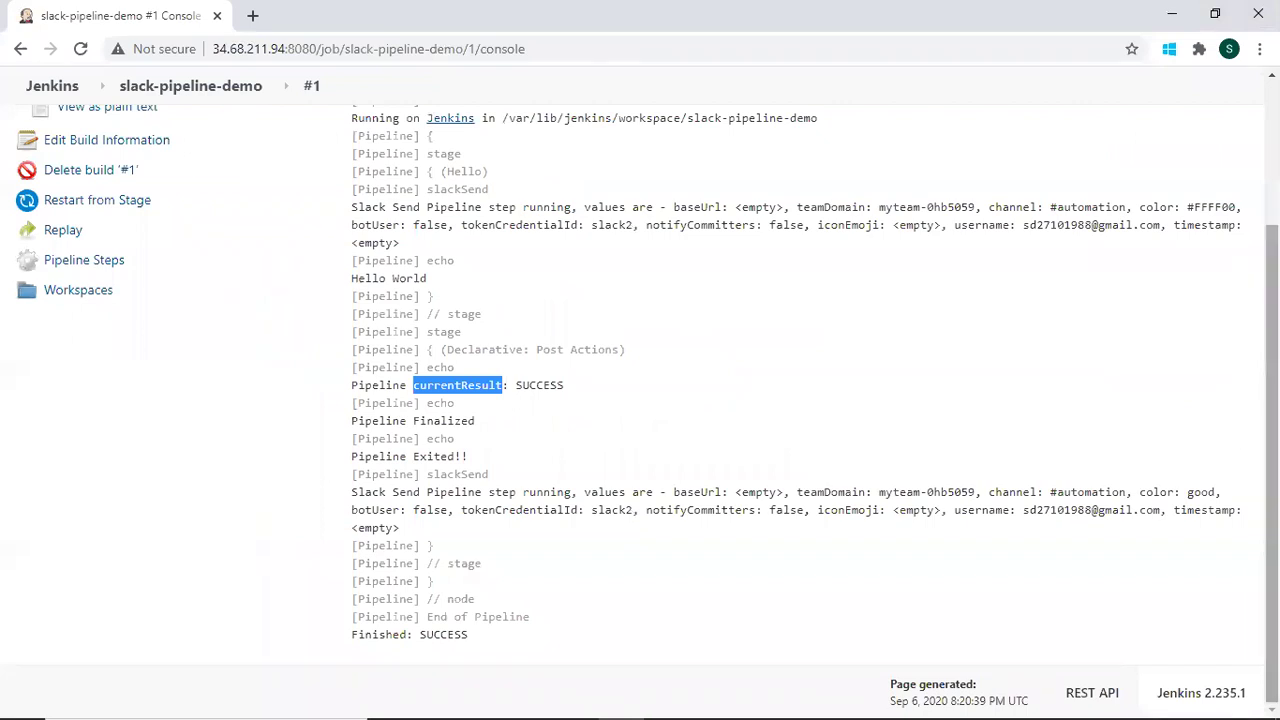
scroll(640, 400, up, 2)
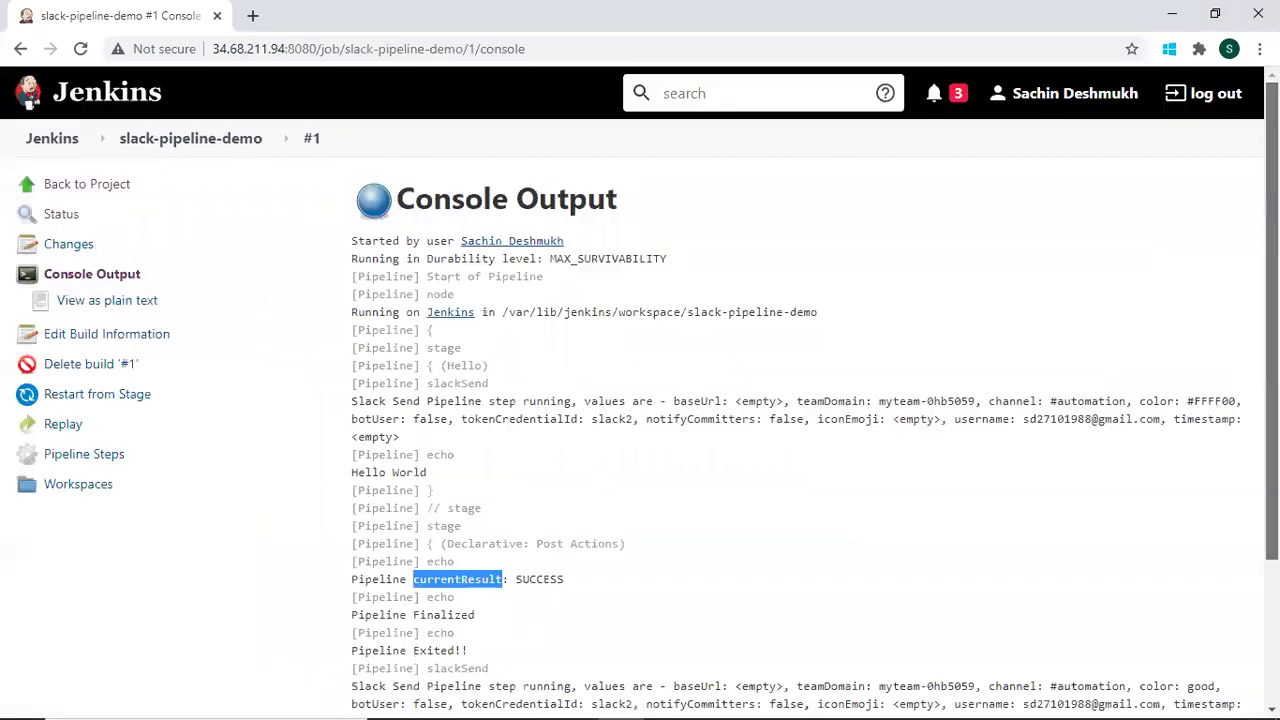
In slack-pipeline-demo's configuration, change line 8 from echo to bat 'Hello World', then apply and save
click(163, 143)
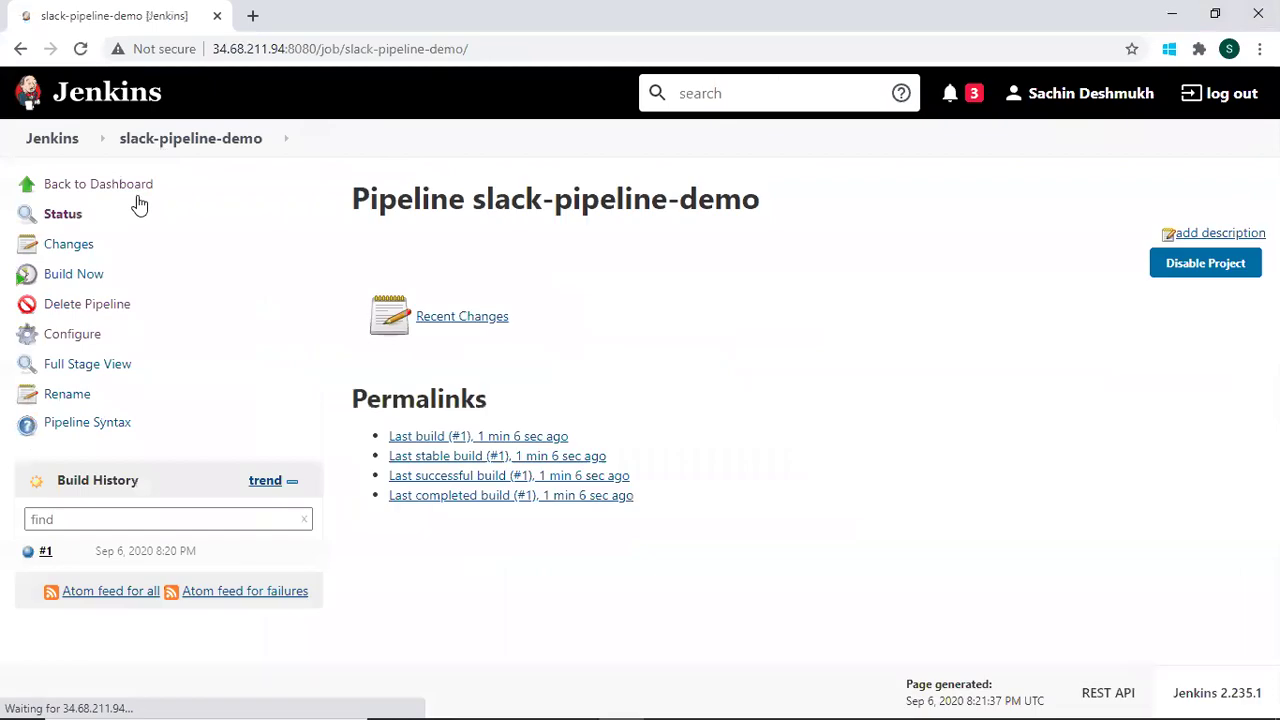
click(82, 342)
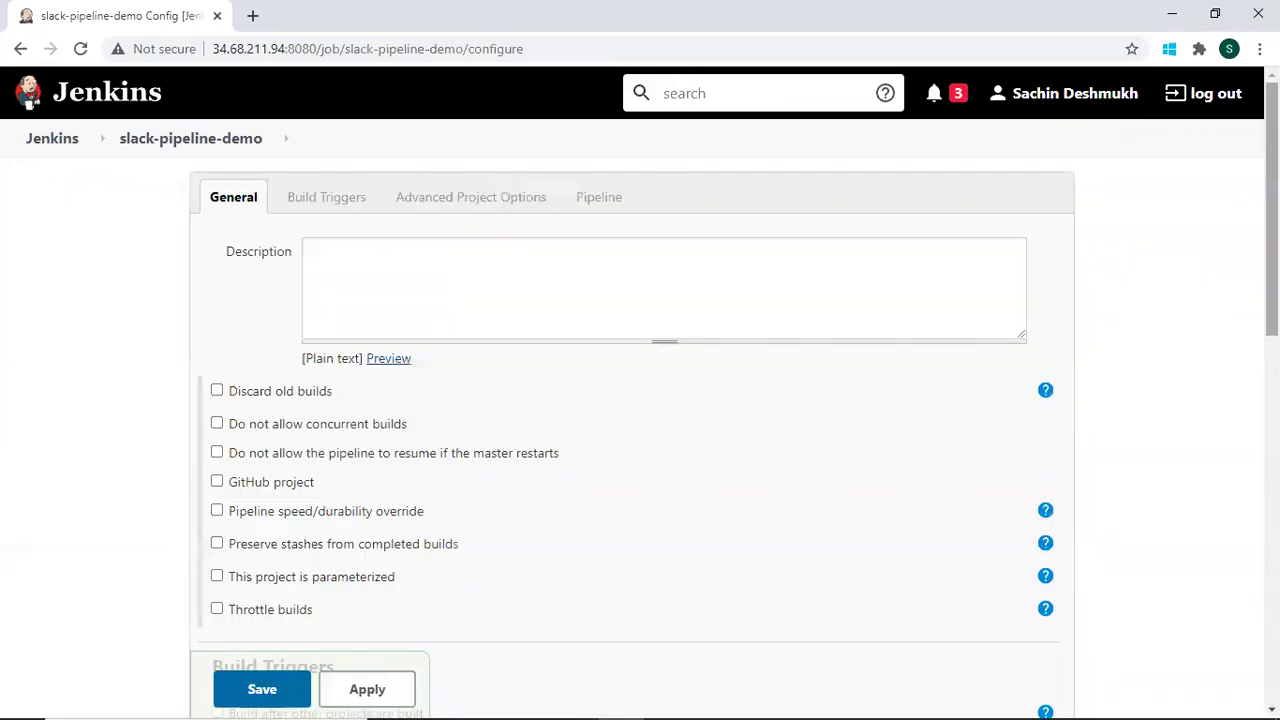
scroll(640, 400, down, 10)
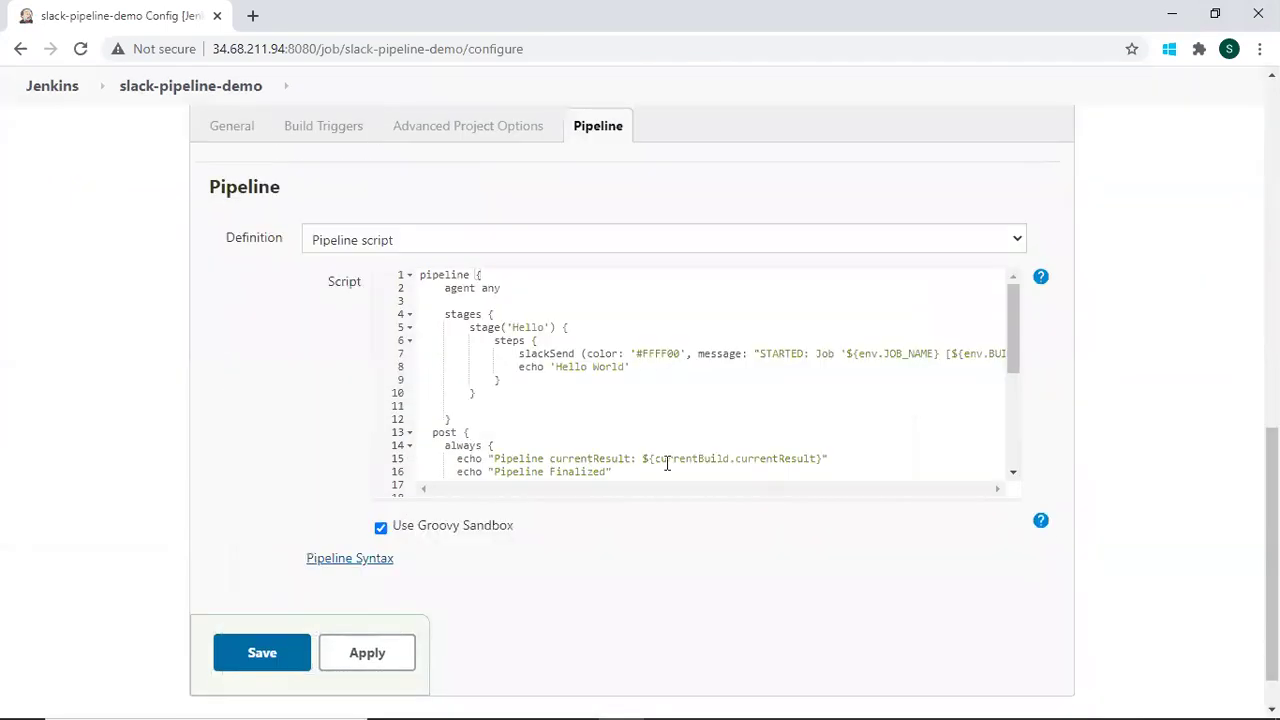
double_click(530, 368)
text(bat)
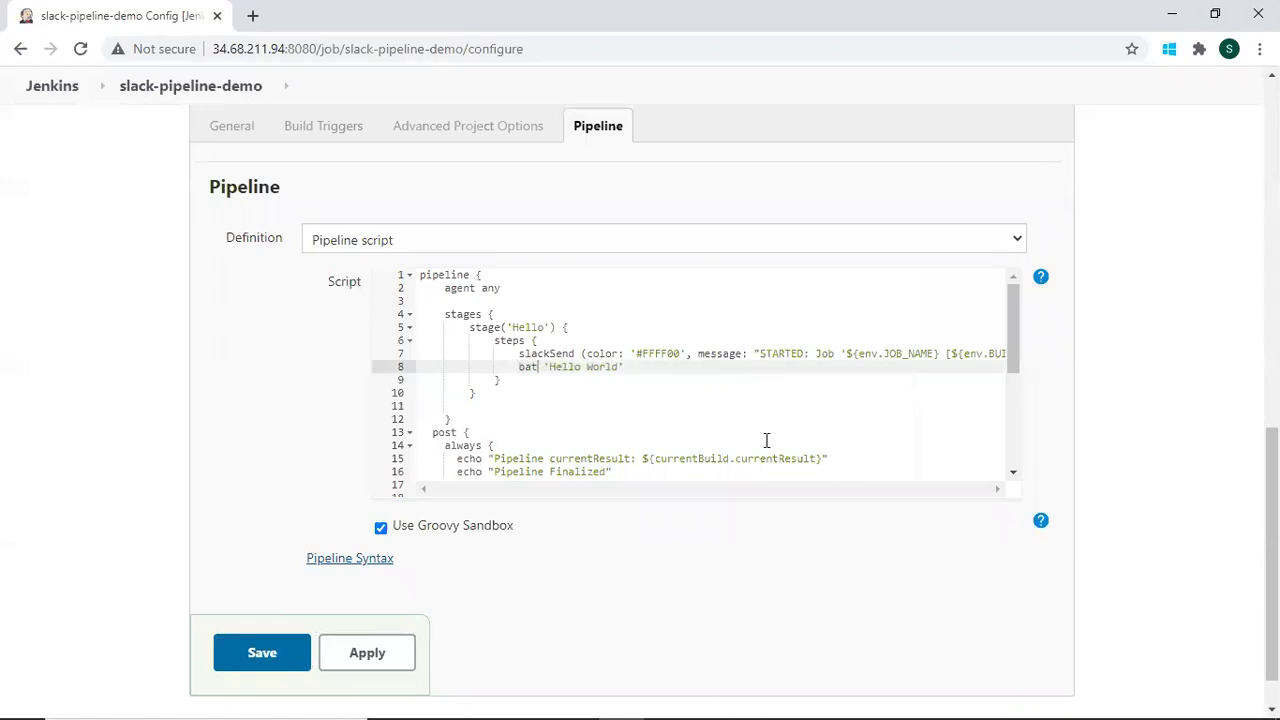
click(381, 654)
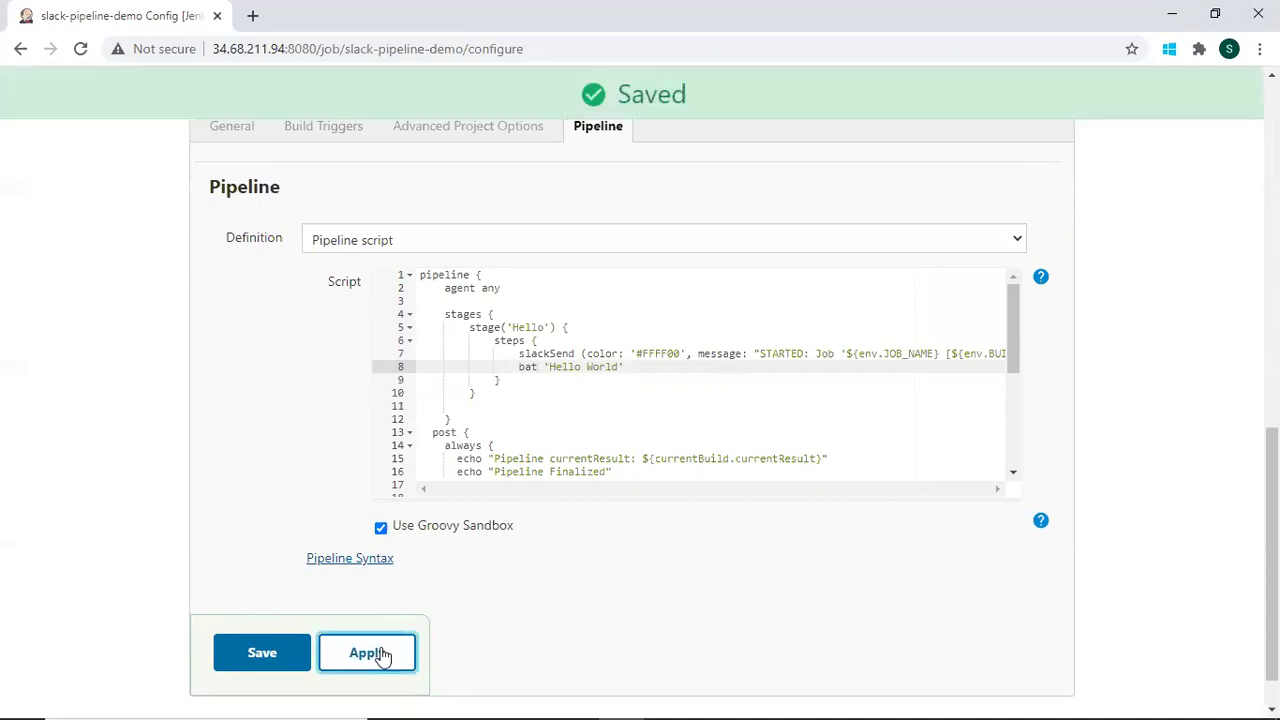
click(257, 654)
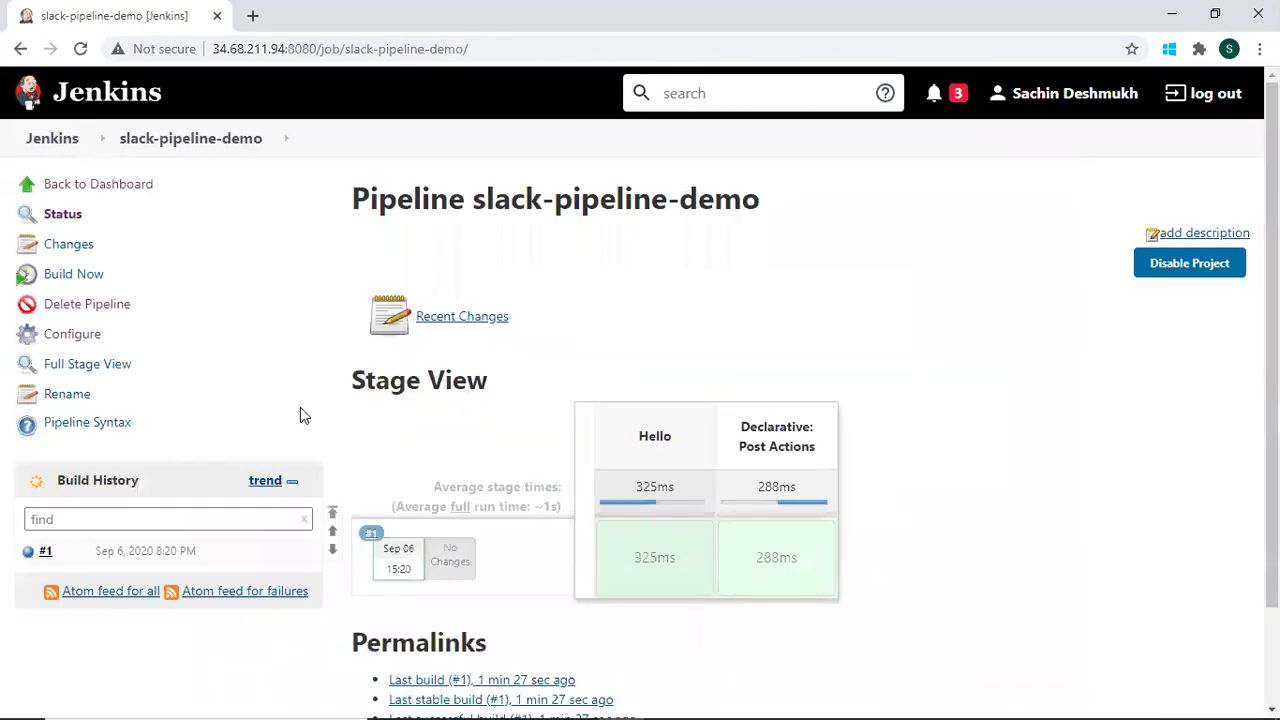
Run the failing build #2 and confirm its STARTED and FAIL posts in Slack #automation
click(90, 286)
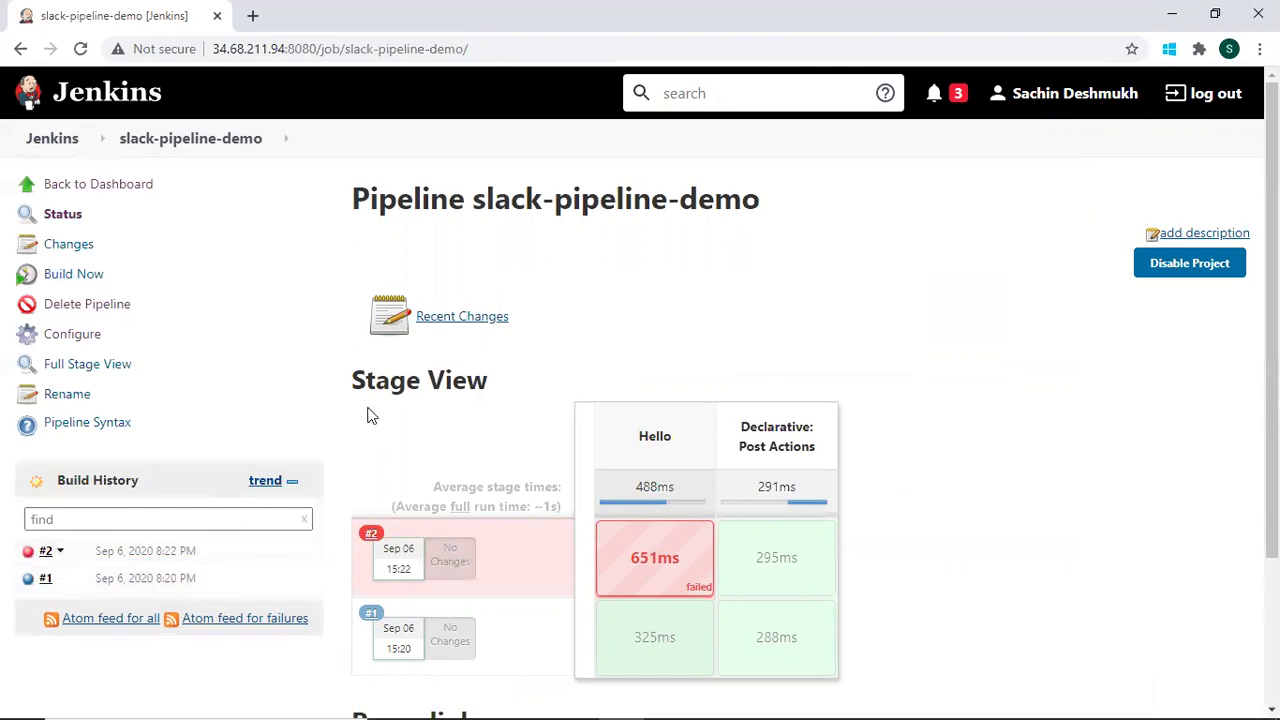
key(alt+Tab)
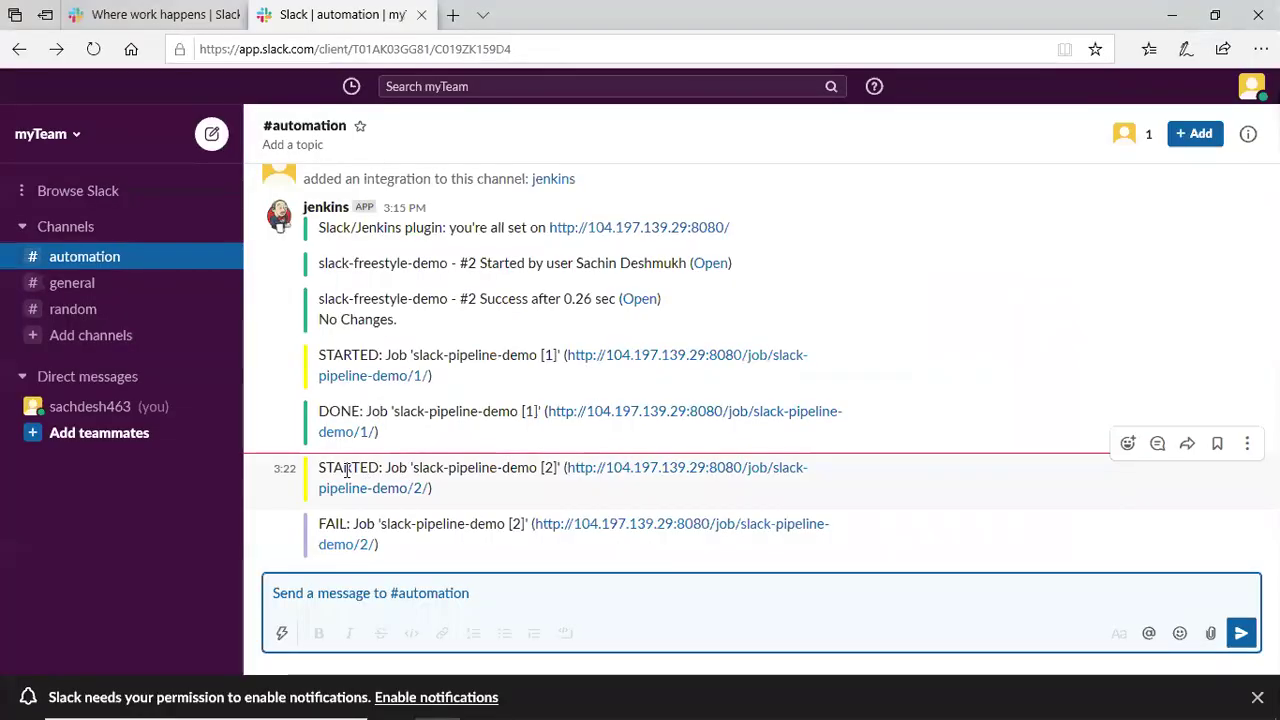
double_click(346, 470)
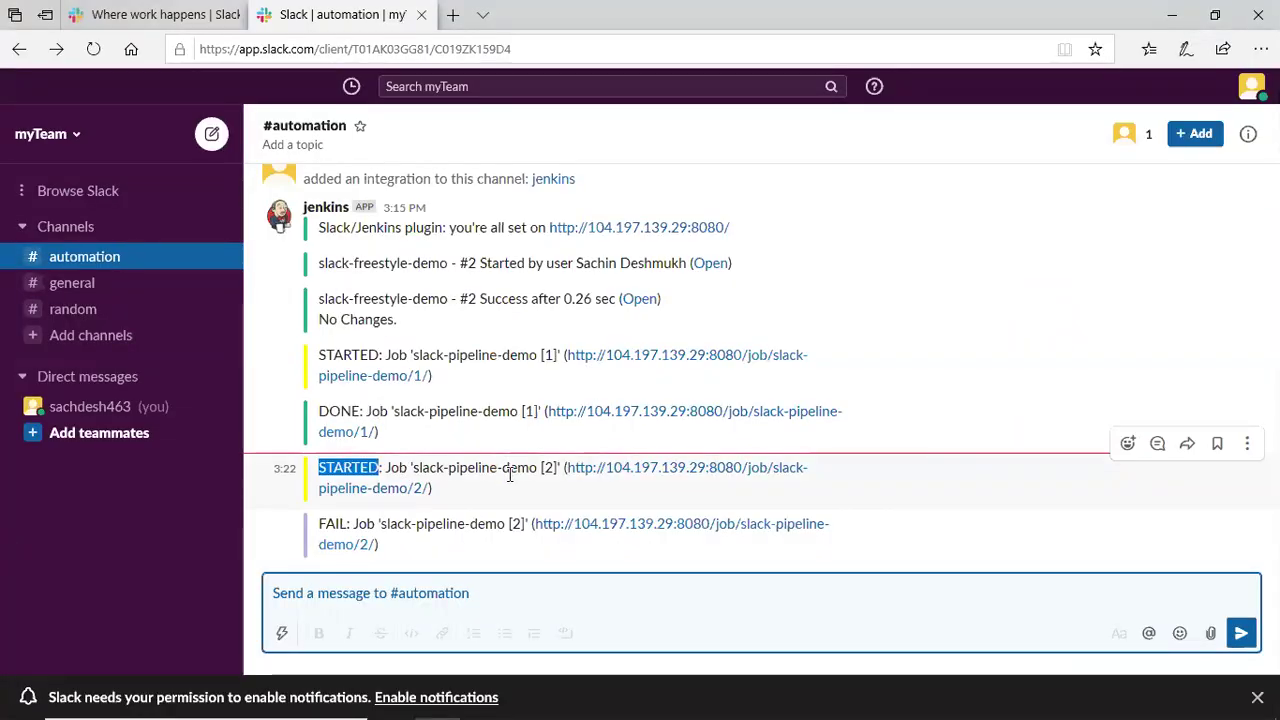
double_click(334, 522)
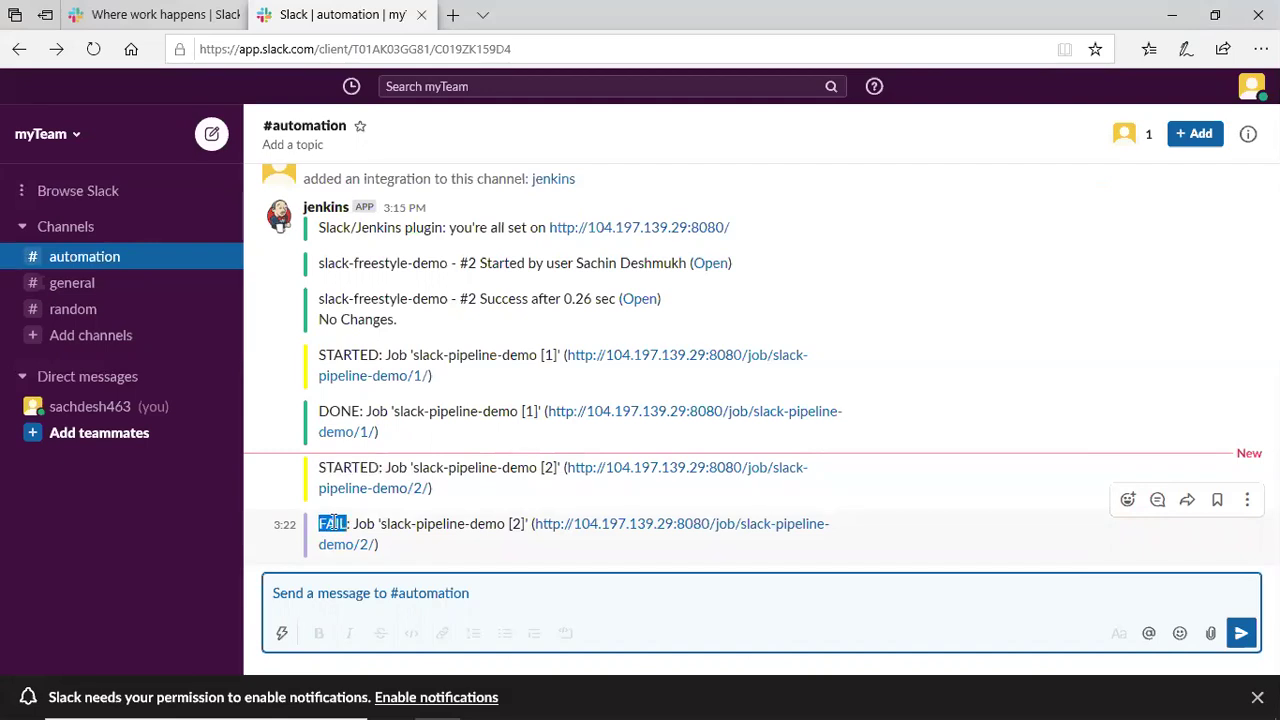